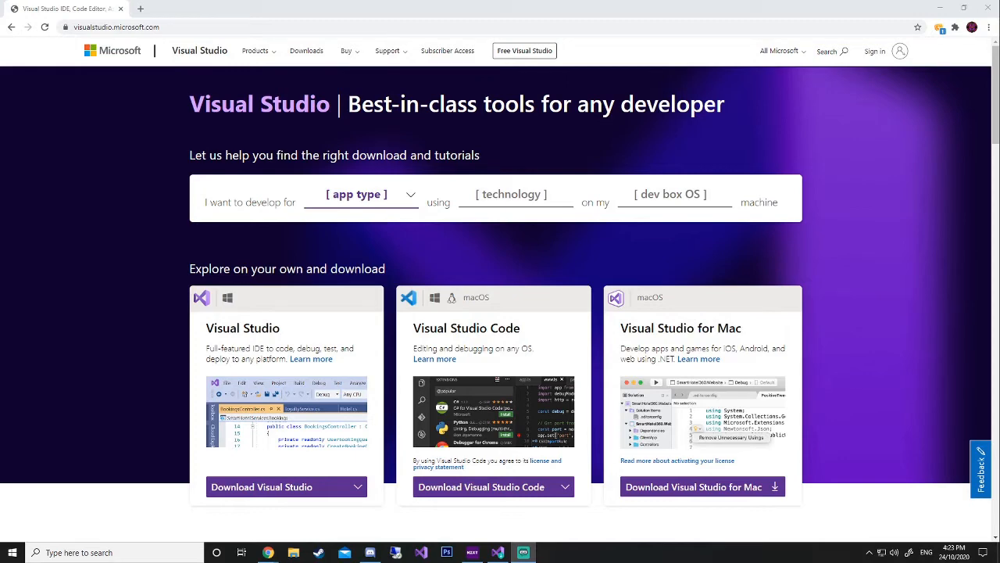
# - Look over the Visual Studio download options and open the list of editions for Visual Studio on Windows
pyautogui.scroll(-1, 524, 263)
pyautogui.scroll(1, 523, 265)
pyautogui.scroll(-1, 296, 453)
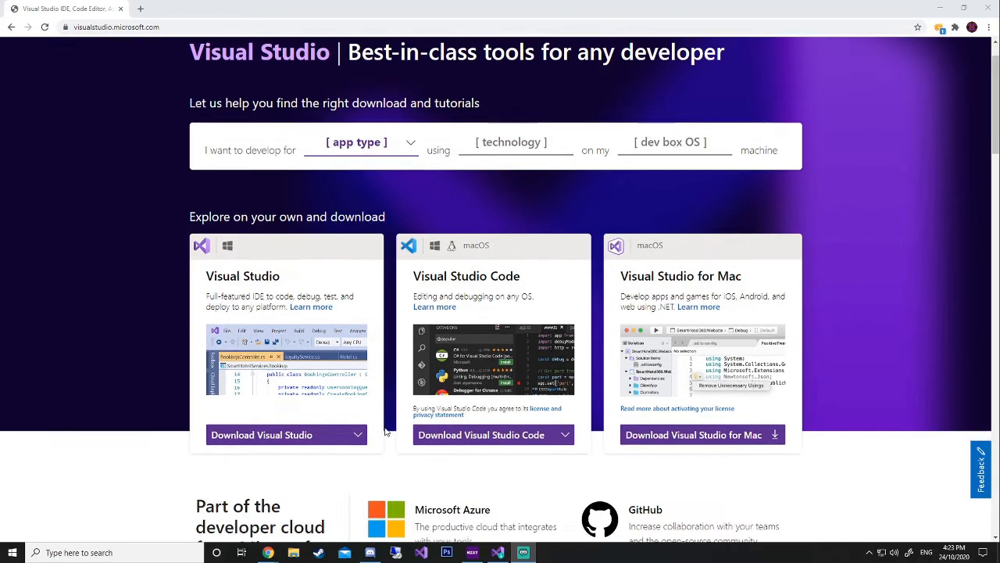
pyautogui.click(357, 434)
# - Search the web for "unity" in a new tab and open the Download page listed under unity.com
pyautogui.click(141, 9)
pyautogui.write('unity')
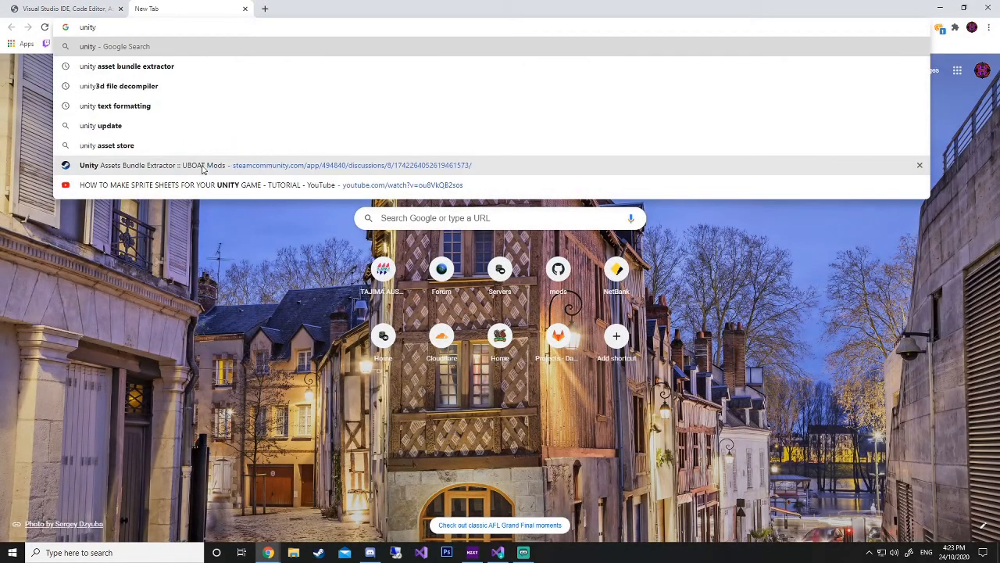
pyautogui.press('Return')
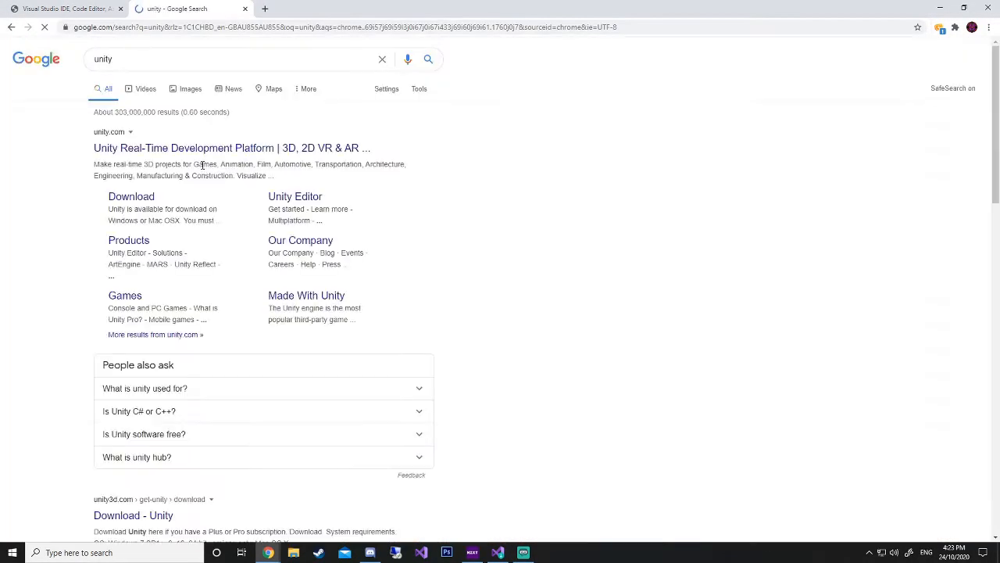
pyautogui.click(155, 197)
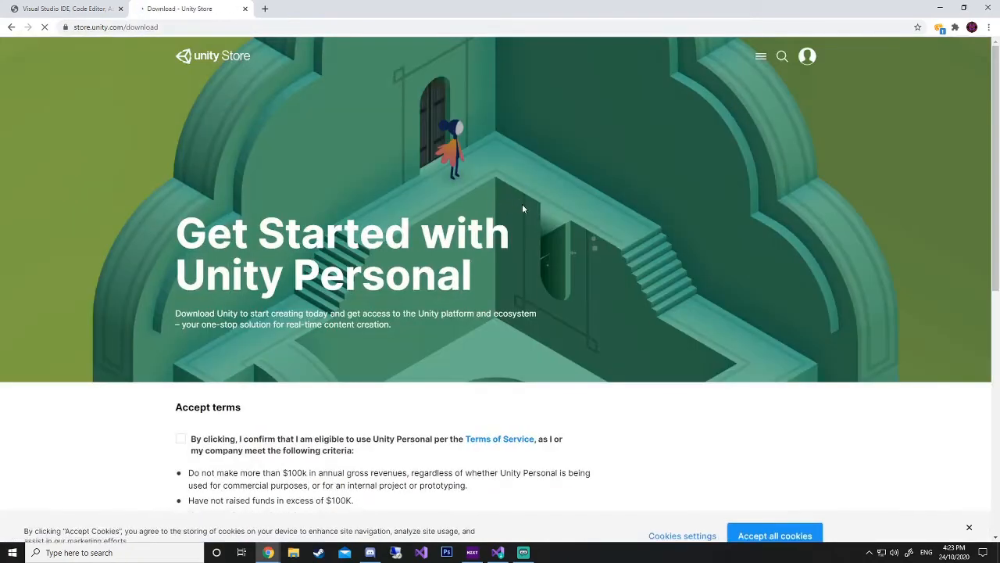
# - Examine the Unity Personal download page, including its eligibility terms, Unity Hub download and system requirements
pyautogui.scroll(-2, 528, 218)
pyautogui.scroll(-4, 539, 246)
pyautogui.scroll(5, 545, 259)
pyautogui.scroll(-1, 531, 242)
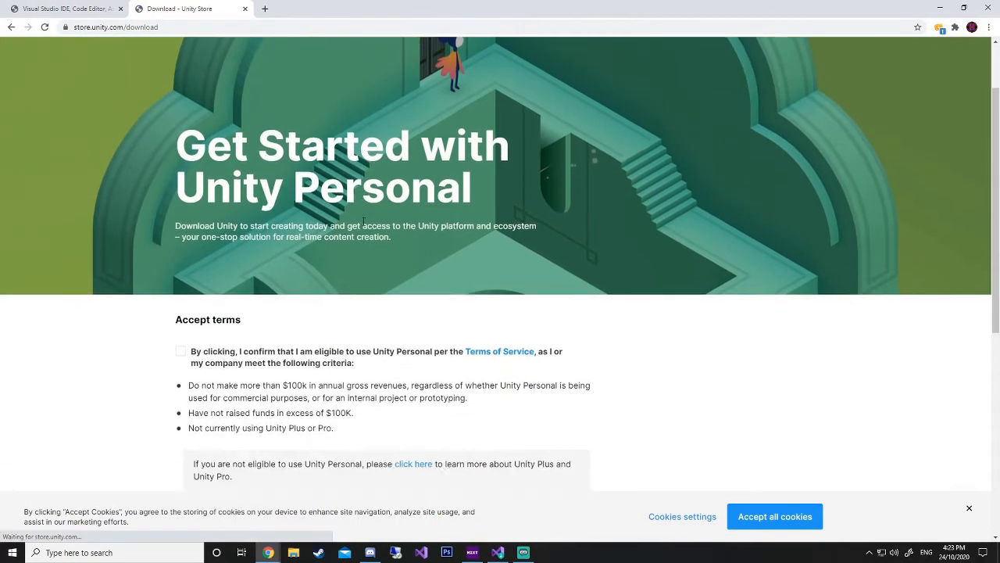
pyautogui.scroll(-3, 473, 368)
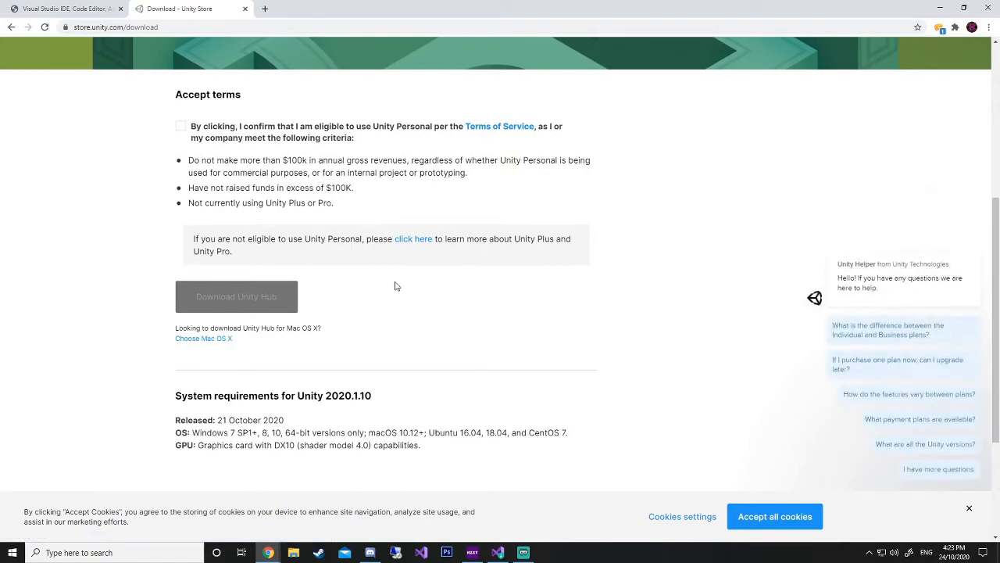
pyautogui.scroll(-3, 396, 286)
pyautogui.scroll(2, 239, 196)
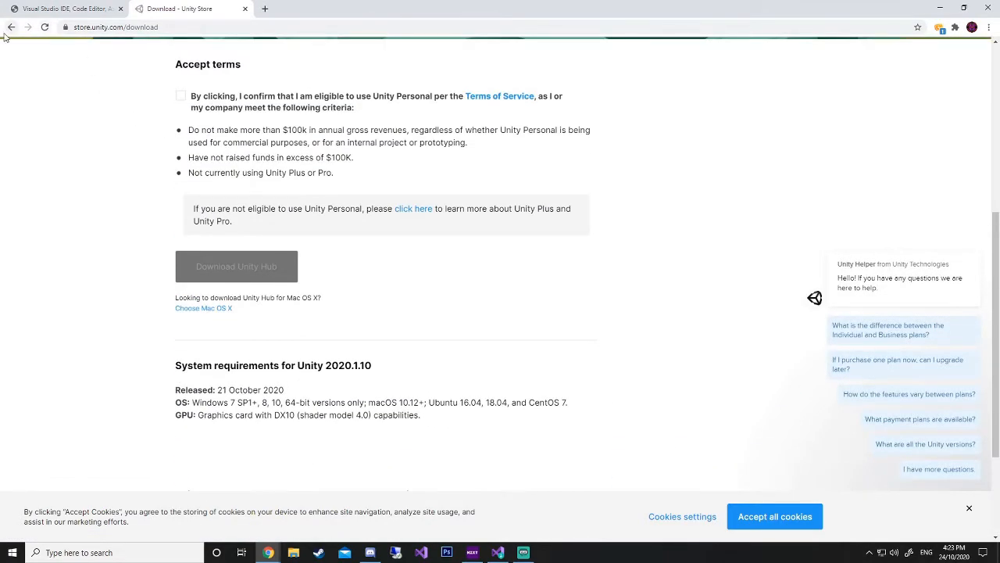
# - Return to the search results, open the unity3d.com "Download - Unity" page and look over its download options
pyautogui.click(10, 27)
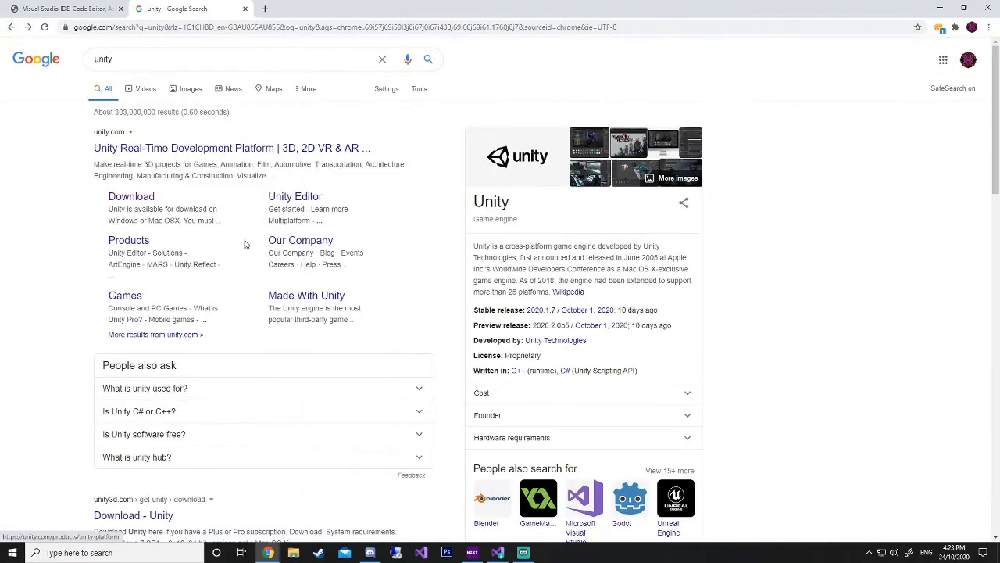
pyautogui.scroll(-3, 219, 188)
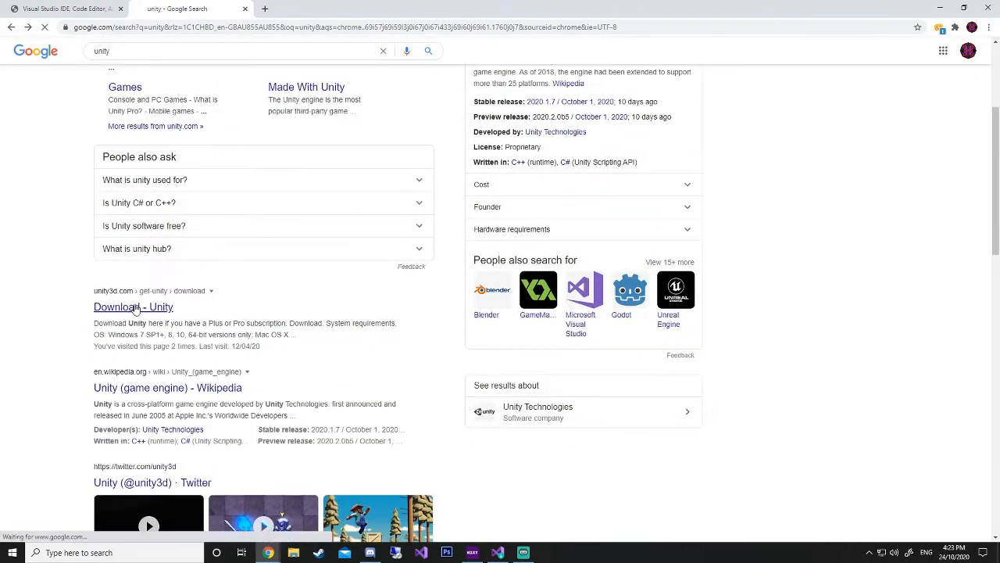
pyautogui.click(162, 310)
pyautogui.scroll(-2, 391, 311)
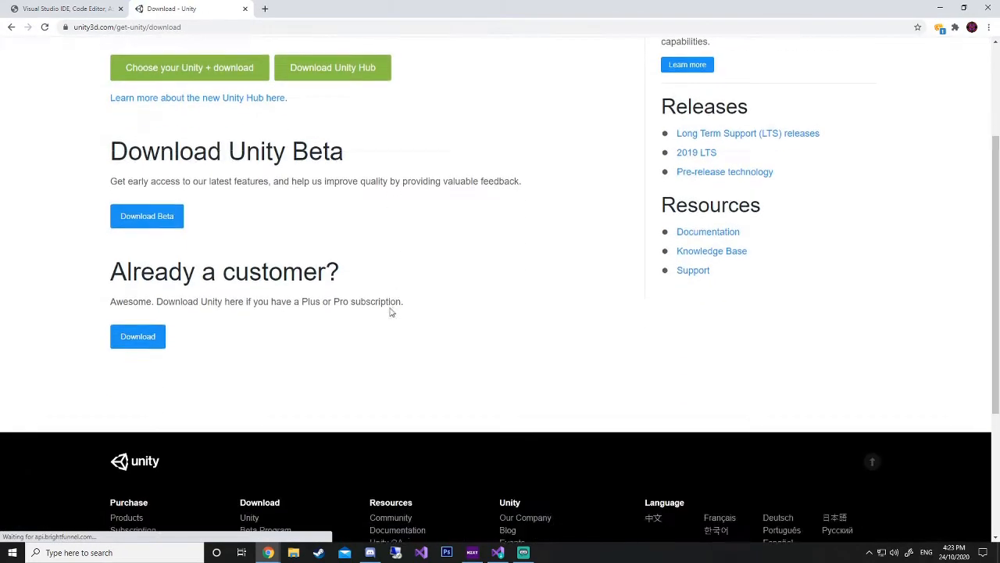
pyautogui.scroll(1, 420, 332)
pyautogui.scroll(1, 419, 331)
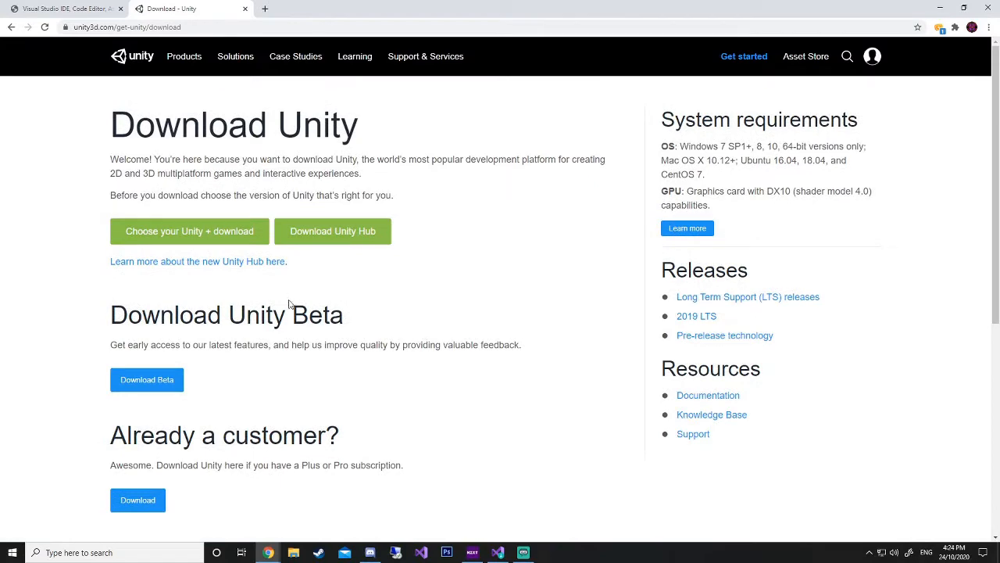
# - Open the Unity plans, choose the free Personal plan among the individual ones and look through its getting-started page
pyautogui.click(233, 228)
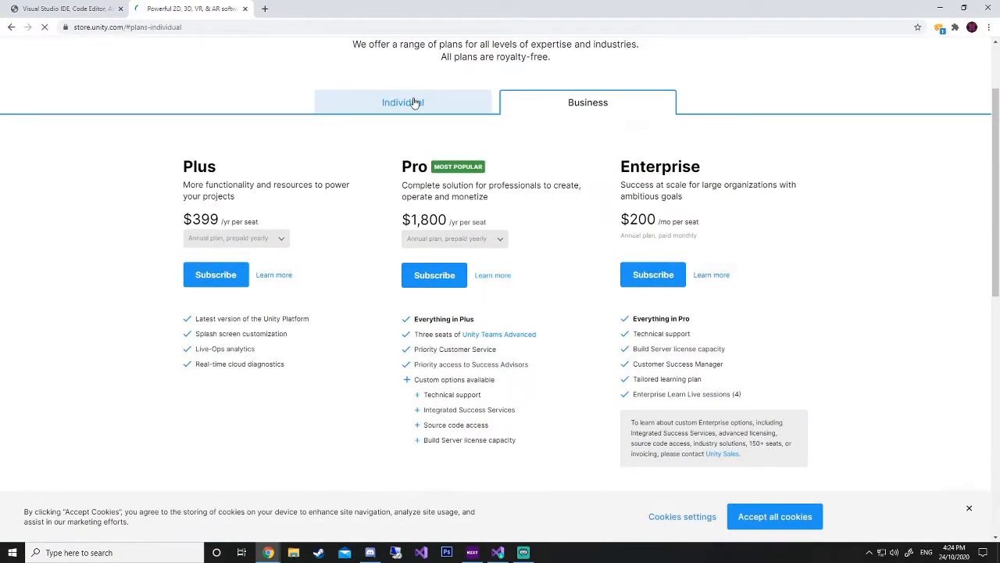
pyautogui.click(415, 102)
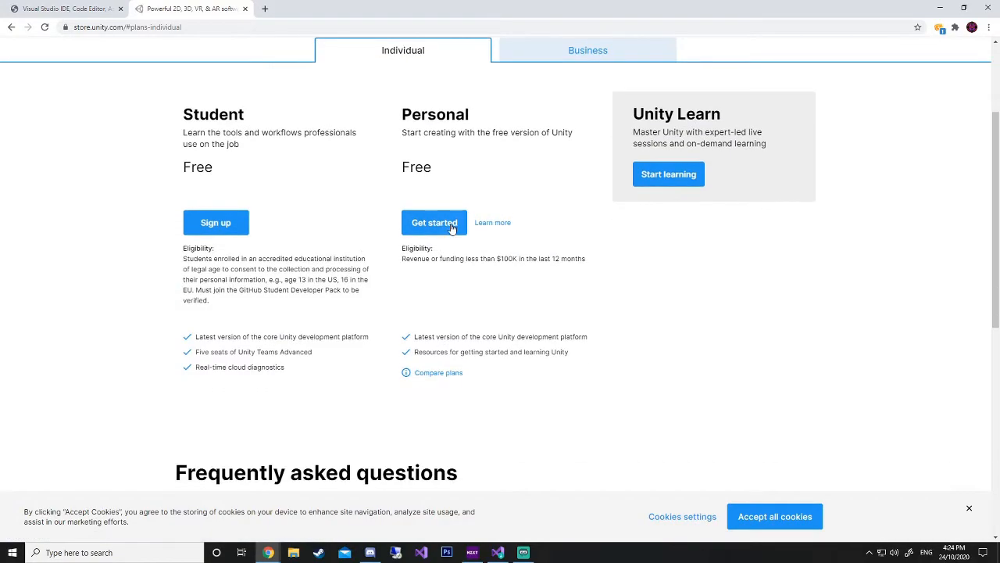
pyautogui.click(450, 227)
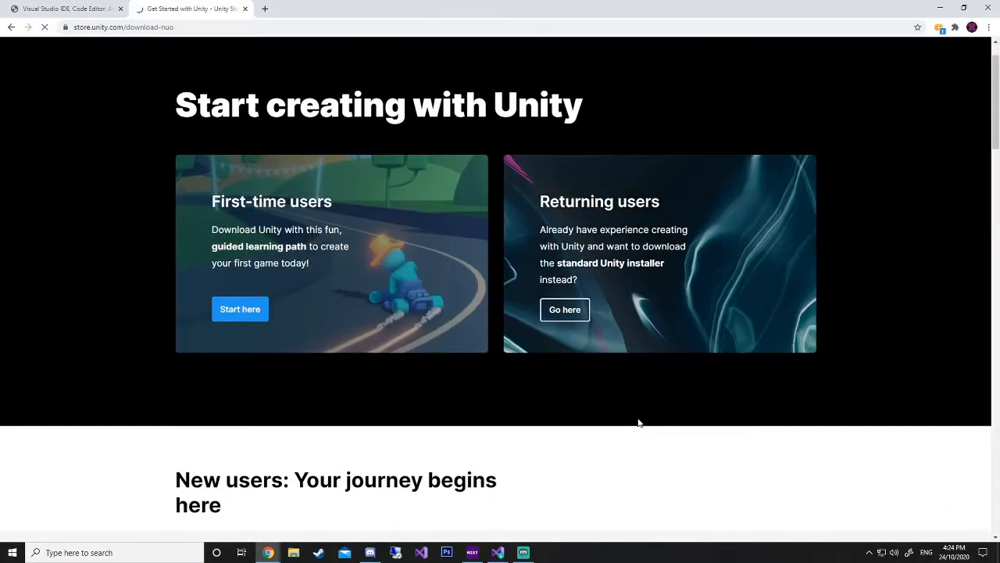
pyautogui.scroll(-3, 640, 418)
pyautogui.scroll(-15, 642, 414)
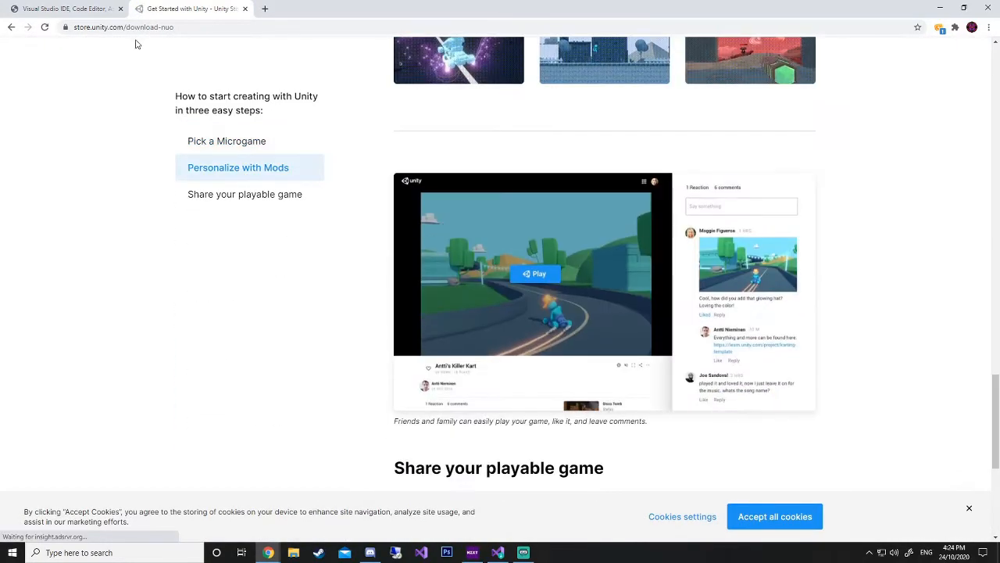
# - Search the web for "unity archive" and open the Unity download archive page
pyautogui.click(198, 32)
pyautogui.write('u')
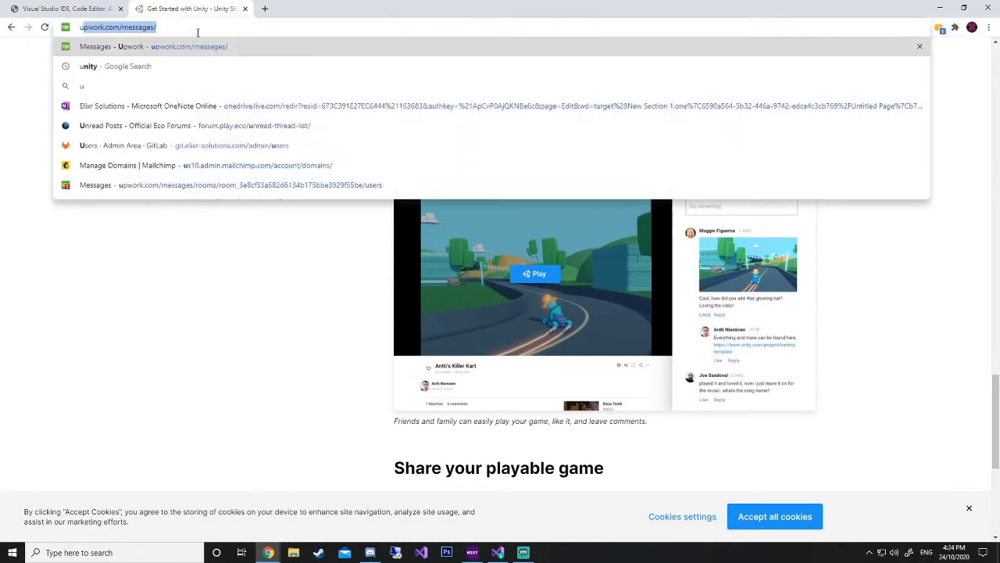
pyautogui.write('nity archive')
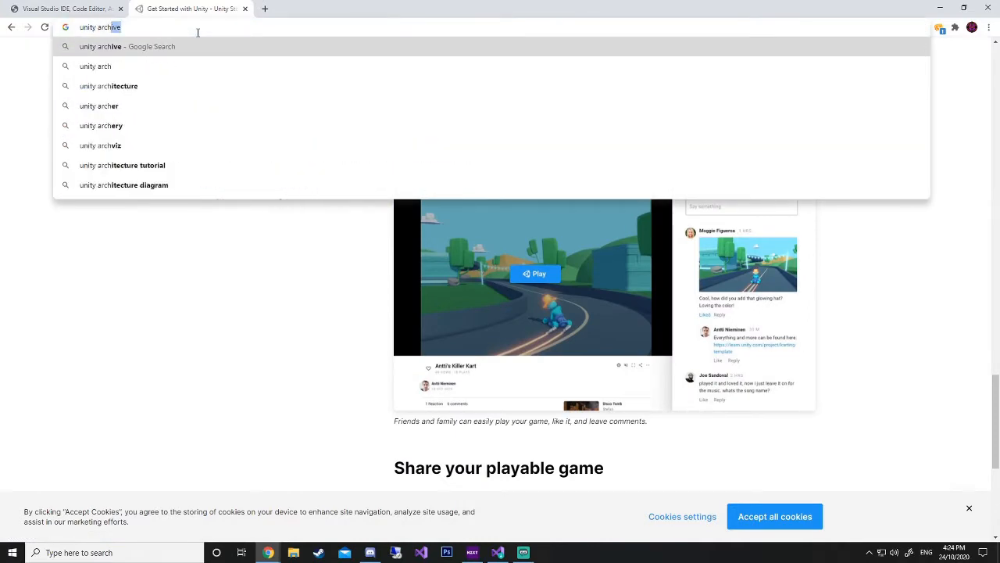
pyautogui.press('Return')
pyautogui.click(164, 151)
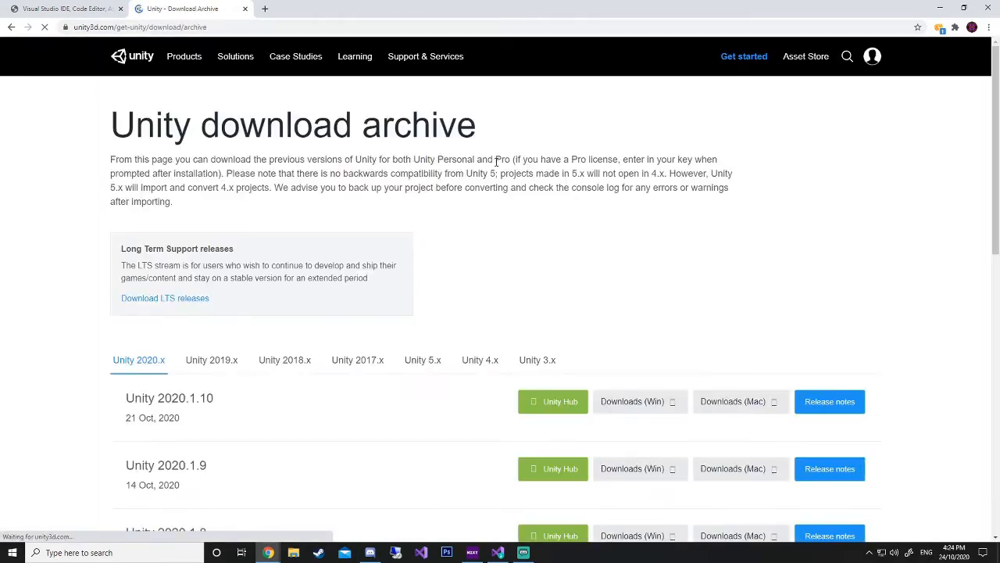
# - Show the Unity 2019.x releases in the archive and point out the 2019.4.13 and 2019.4.12 version numbers
pyautogui.scroll(-2, 515, 167)
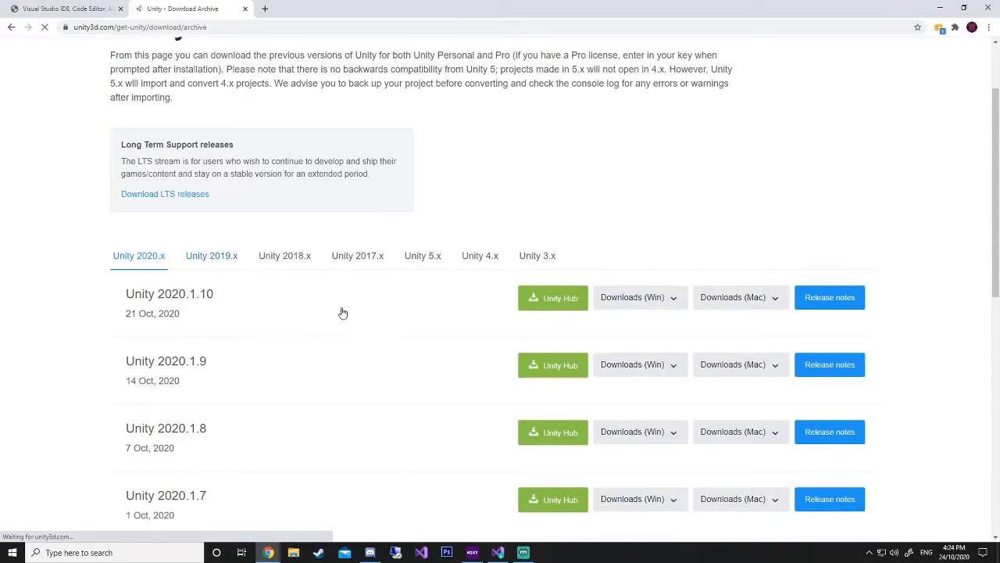
pyautogui.click(200, 258)
pyautogui.scroll(-2, 138, 261)
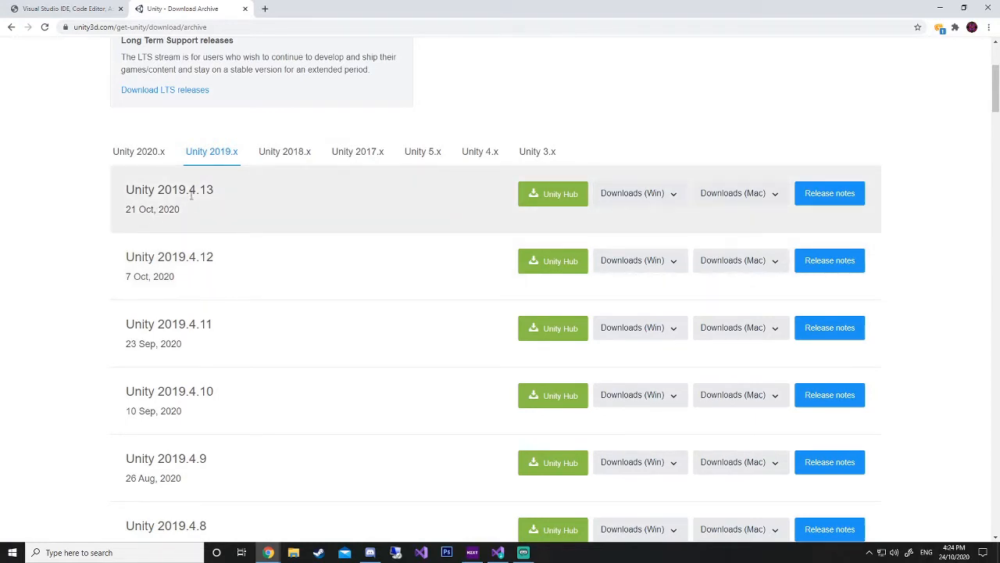
pyautogui.moveTo(200, 194); pyautogui.dragTo(217, 196)
pyautogui.click(217, 196)
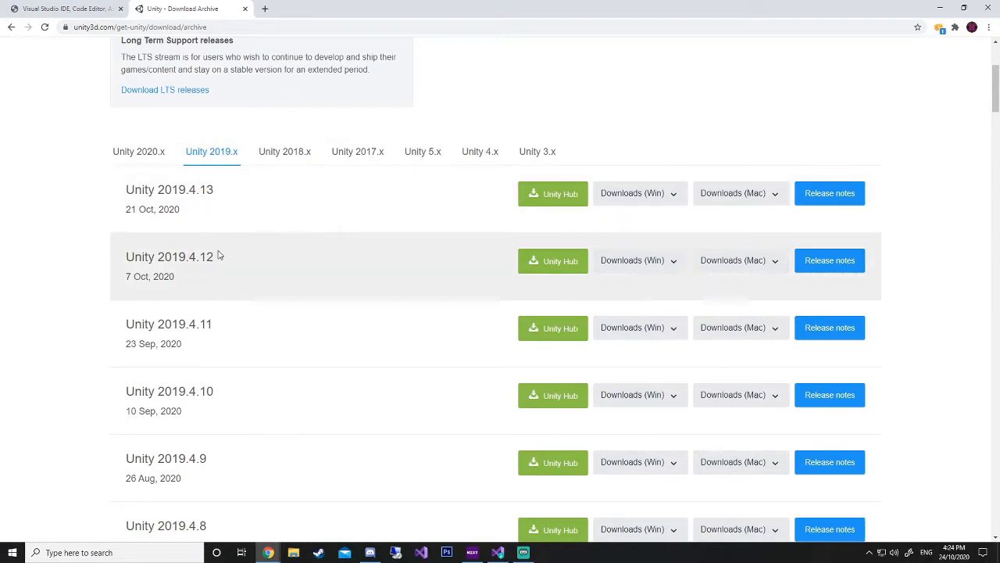
pyautogui.moveTo(214, 264)
pyautogui.mouseDown()
pyautogui.moveTo(200, 264)
pyautogui.moveTo(232, 263)
pyautogui.mouseUp()
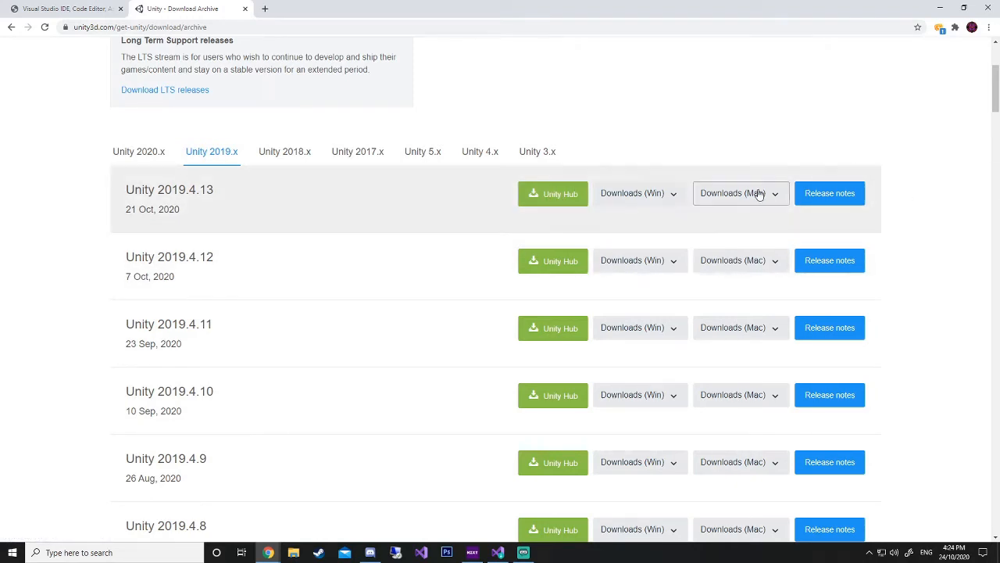
# - Switch to Visual Studio Installer and examine the Visual Studio Enterprise 2019 workloads across web, desktop, mobile, gaming and other toolsets
pyautogui.click(70, 9)
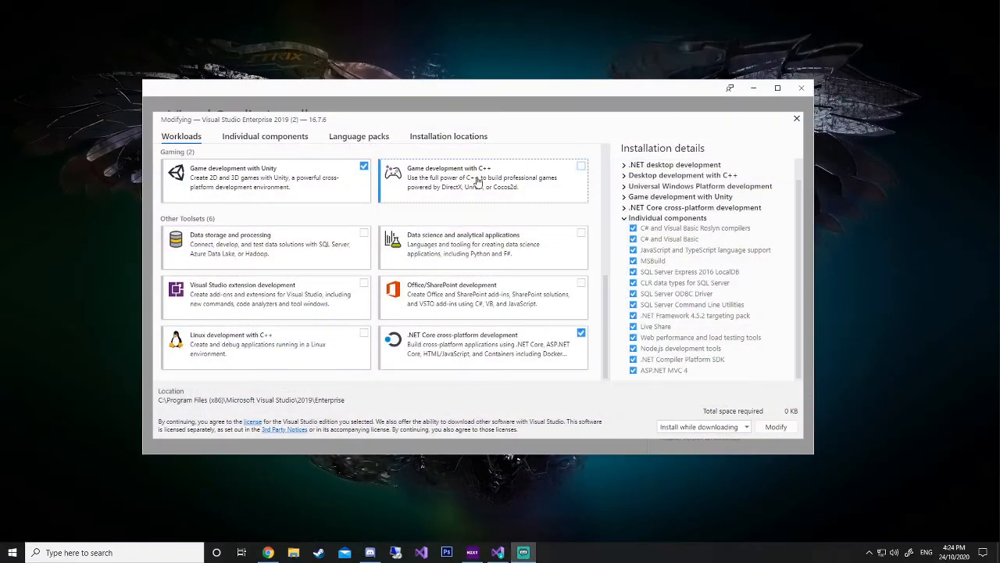
pyautogui.scroll(5, 476, 181)
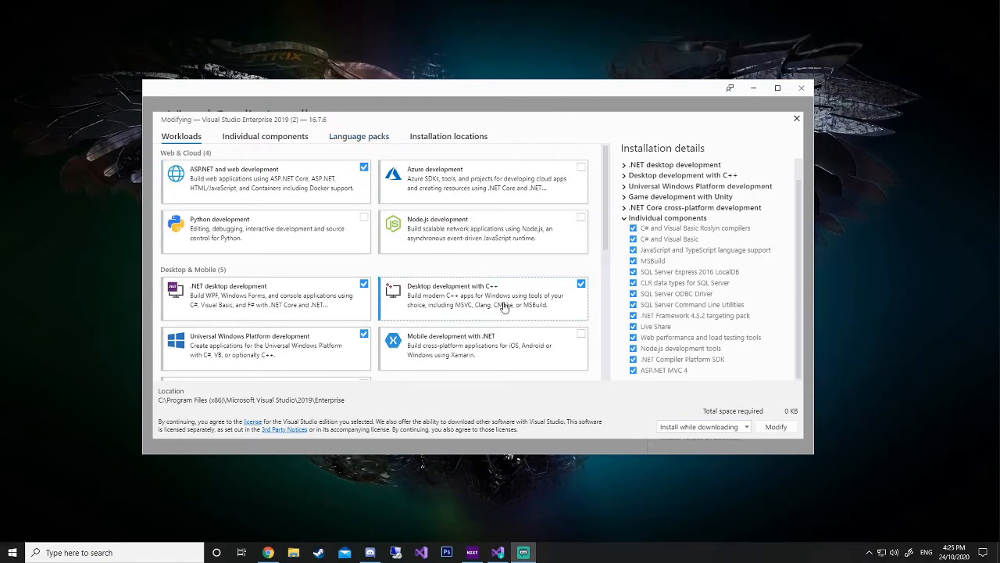
pyautogui.scroll(-1, 494, 301)
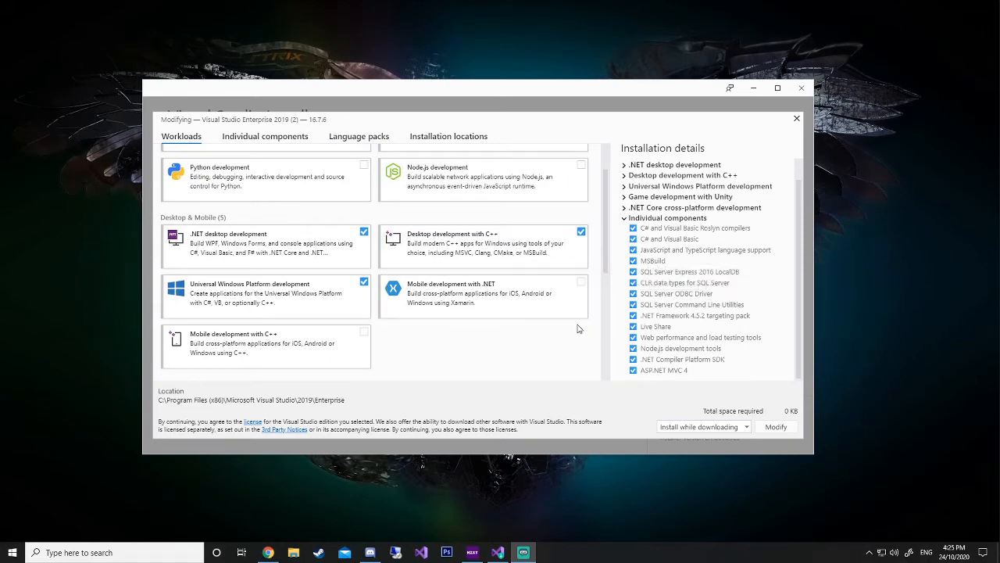
pyautogui.scroll(1, 602, 327)
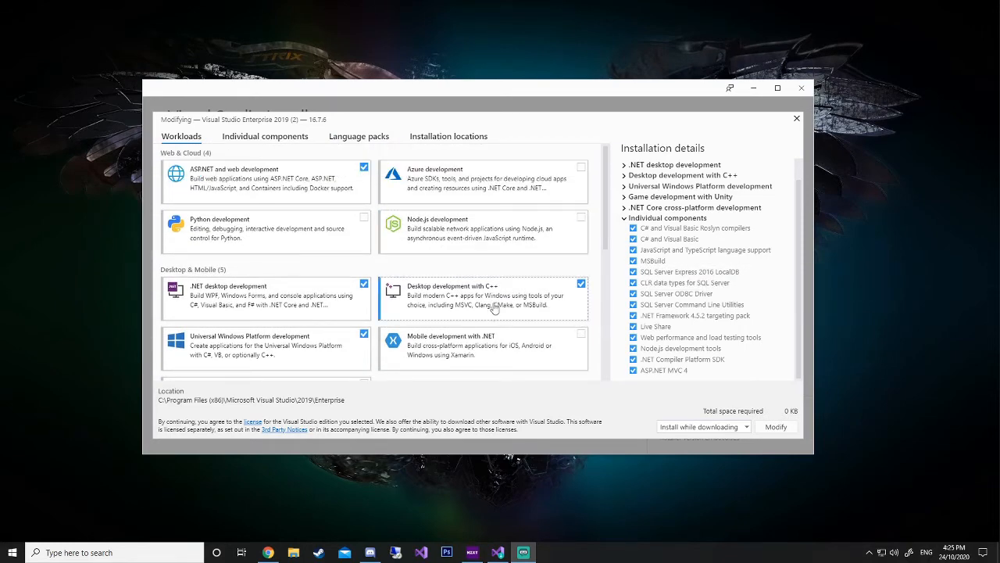
pyautogui.scroll(-1, 510, 264)
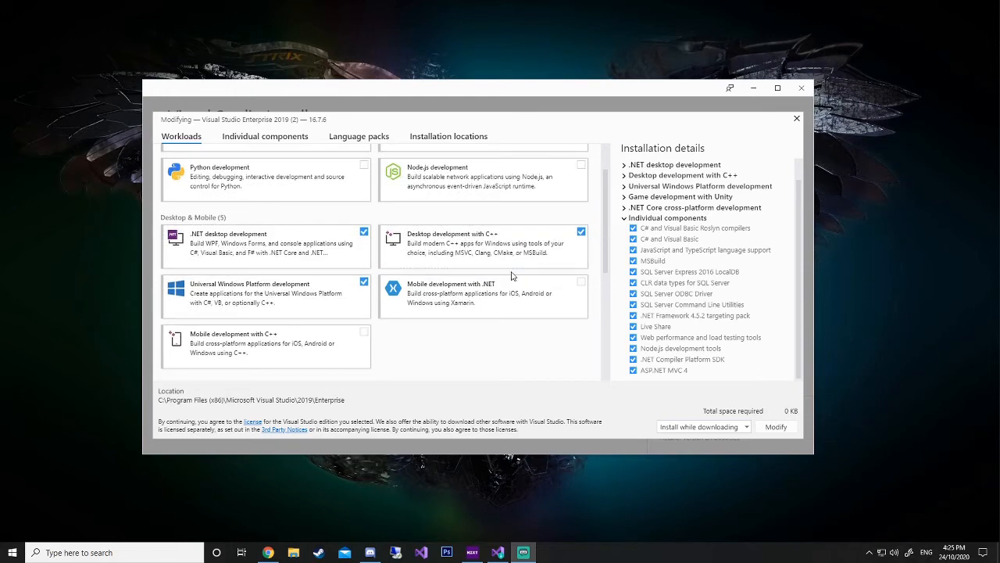
pyautogui.scroll(1, 522, 328)
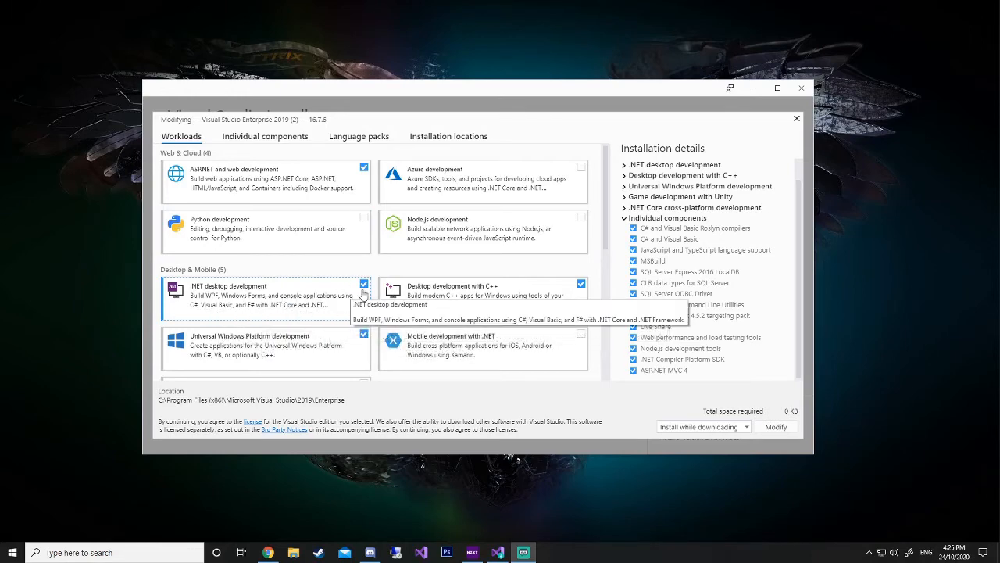
pyautogui.scroll(-3, 417, 306)
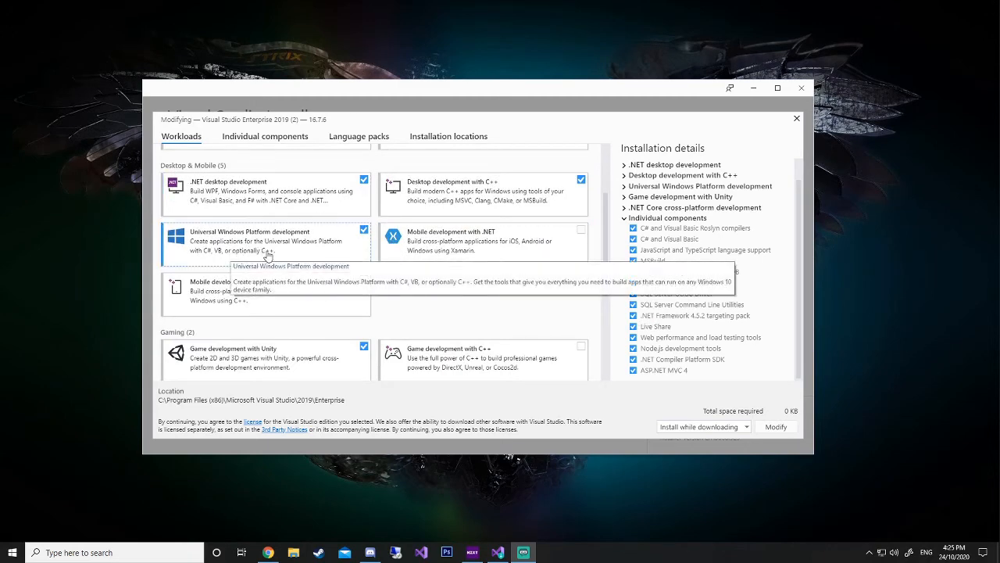
pyautogui.scroll(-5, 310, 268)
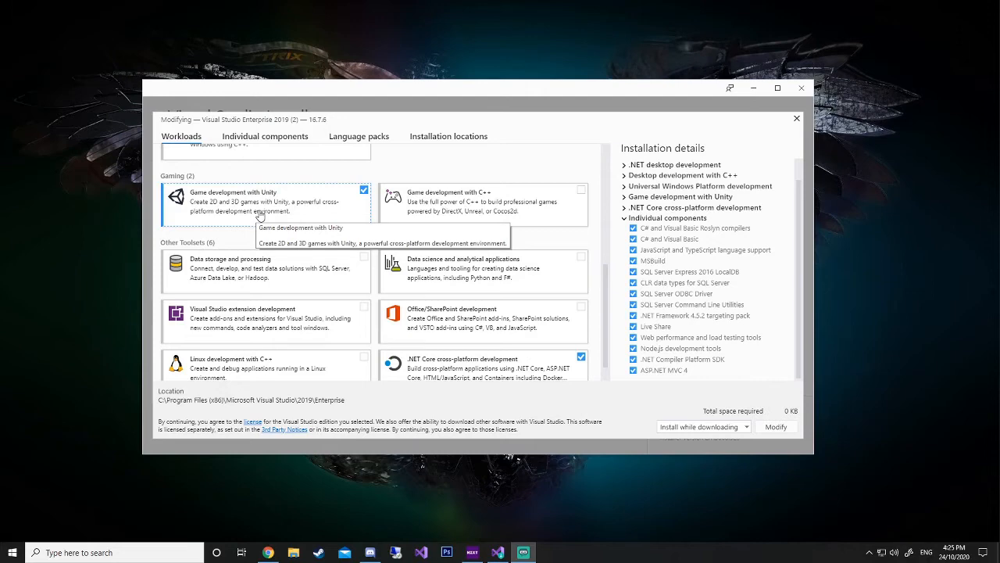
pyautogui.scroll(-1, 351, 328)
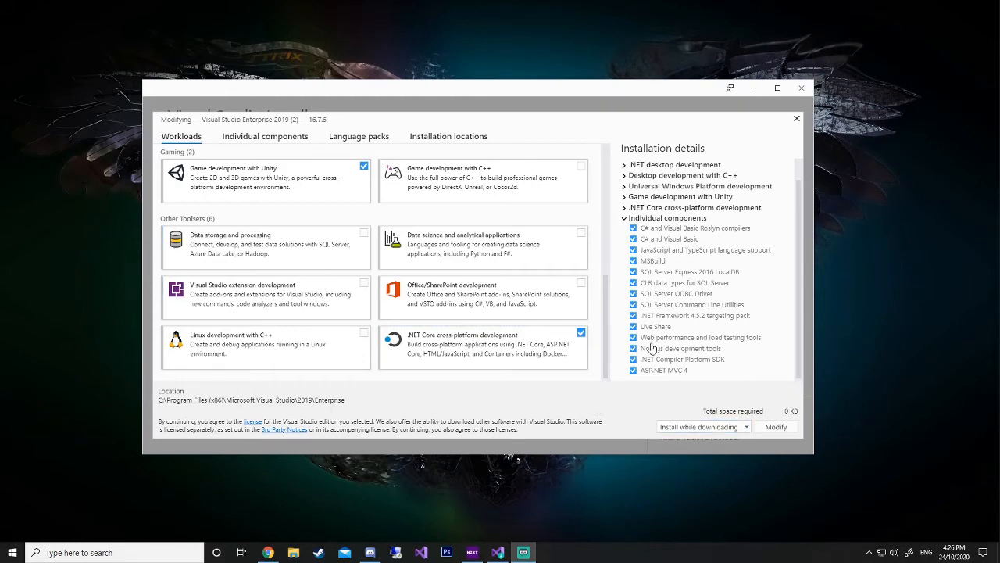
pyautogui.scroll(5, 446, 331)
pyautogui.scroll(2, 446, 330)
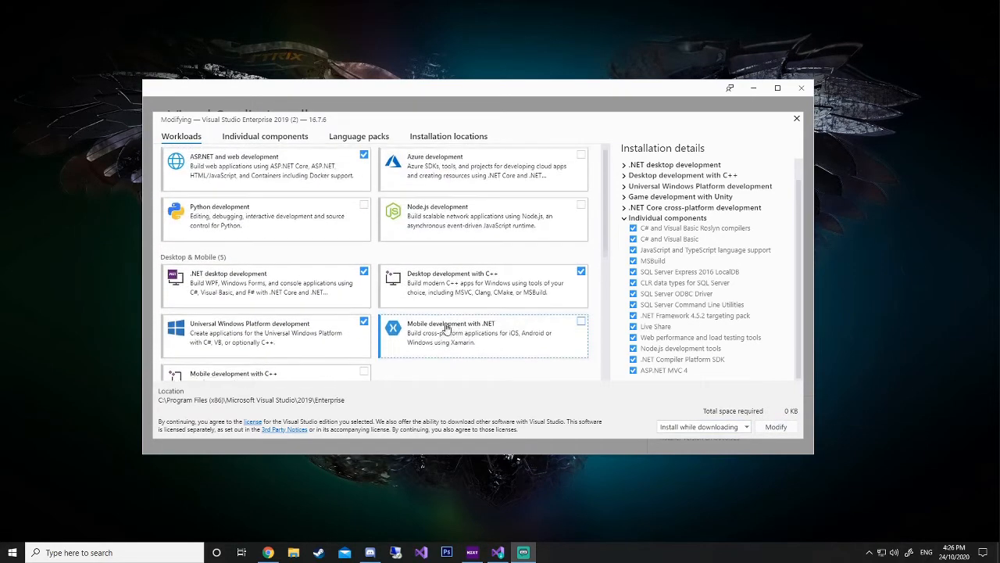
# - Close the workload selection and Visual Studio Installer without modifying anything, and switch to Chrome
pyautogui.click(796, 118)
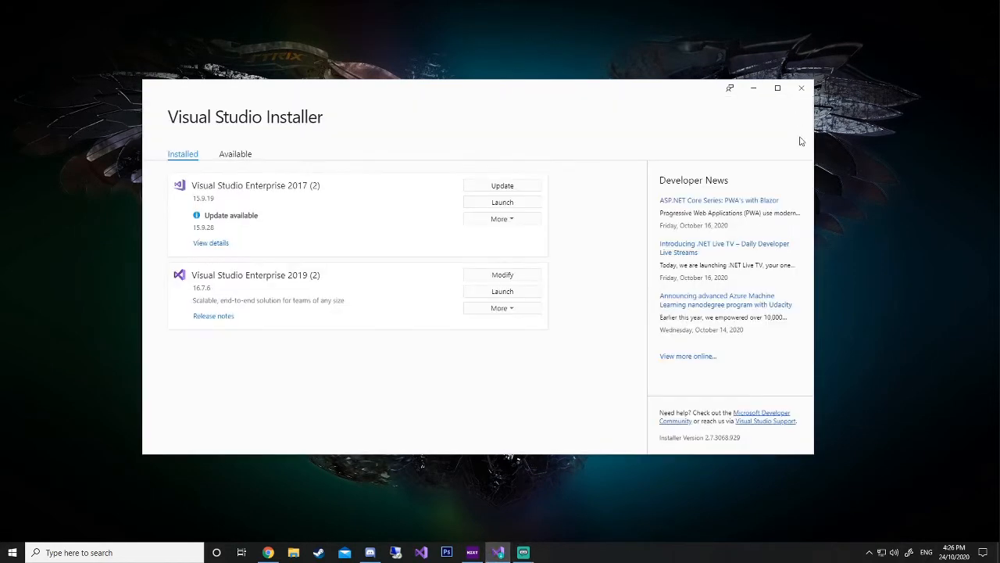
pyautogui.click(802, 88)
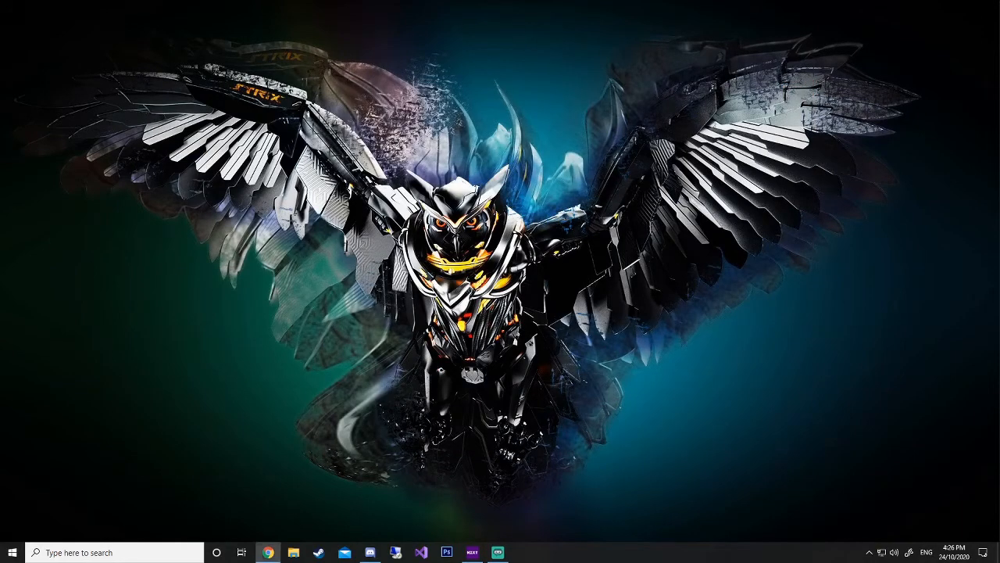
pyautogui.click(268, 553)
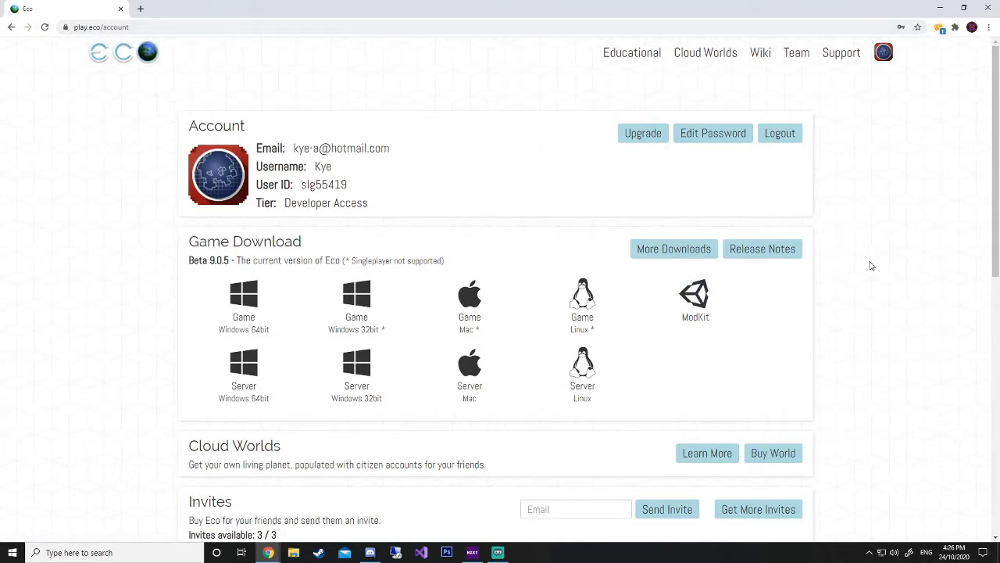
# - Download the ModKit from the Eco account page and open the EcoModKit_v0.9.0.5-beta.zip archive
pyautogui.scroll(-4, 860, 331)
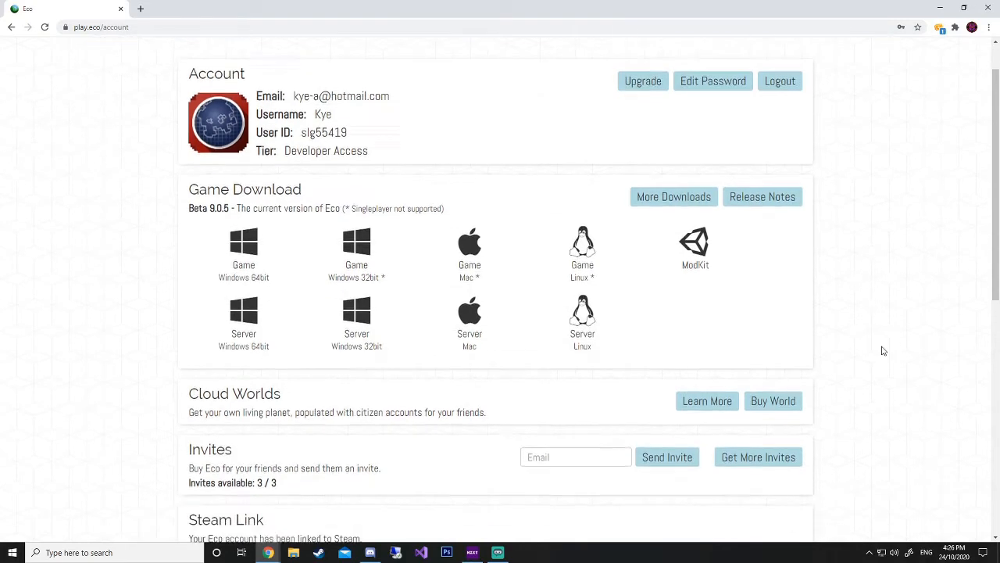
pyautogui.scroll(4, 847, 339)
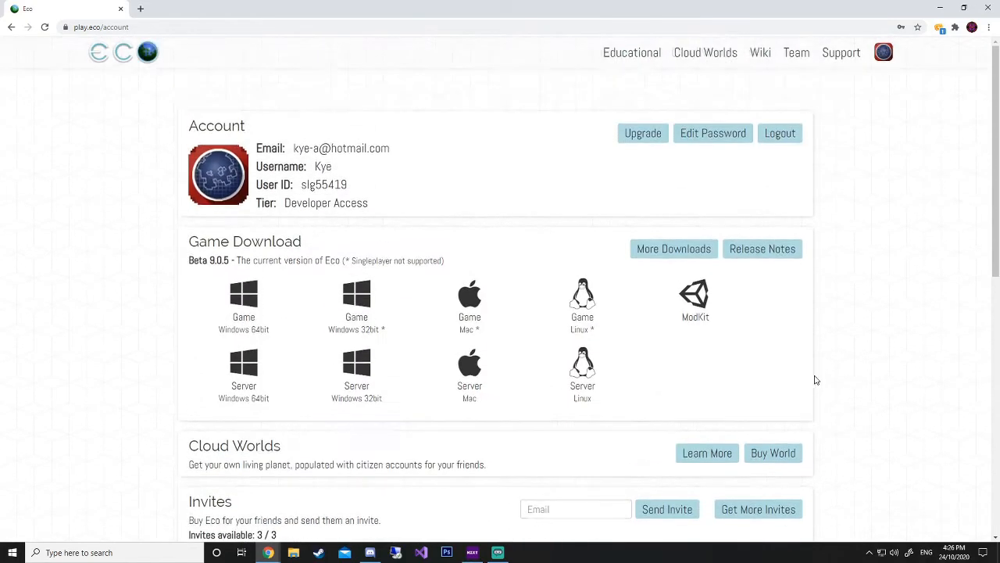
pyautogui.click(705, 304)
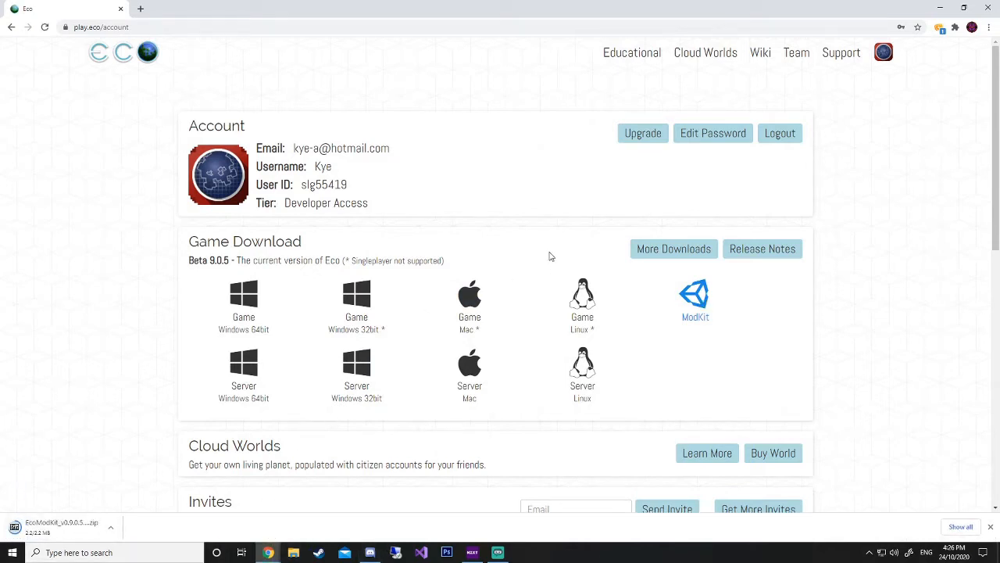
pyautogui.click(86, 535)
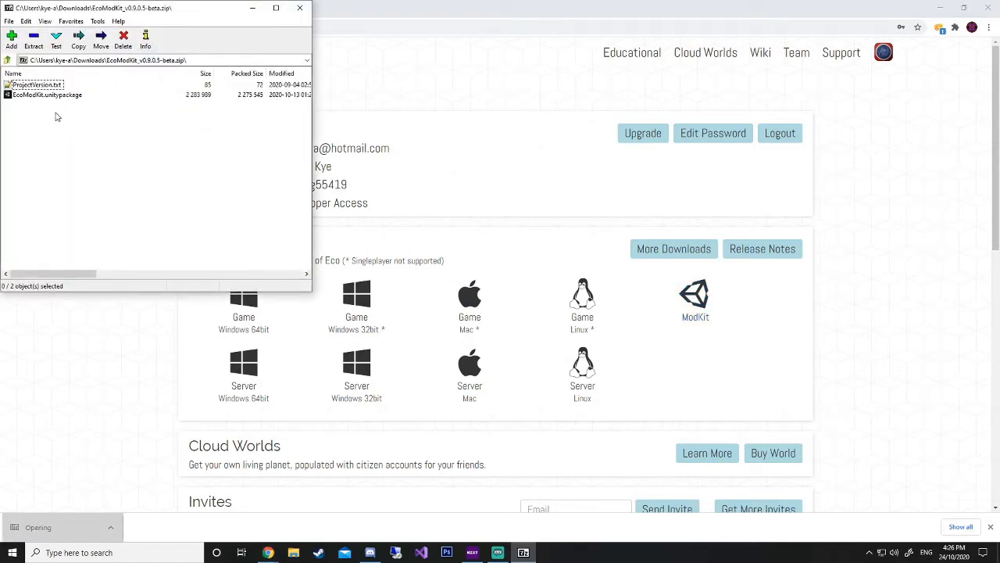
# - Open ProjectVersion.txt from the archive, decline the Notepad++ update, and highlight the m_EditorVersion value
pyautogui.doubleClick(38, 86)
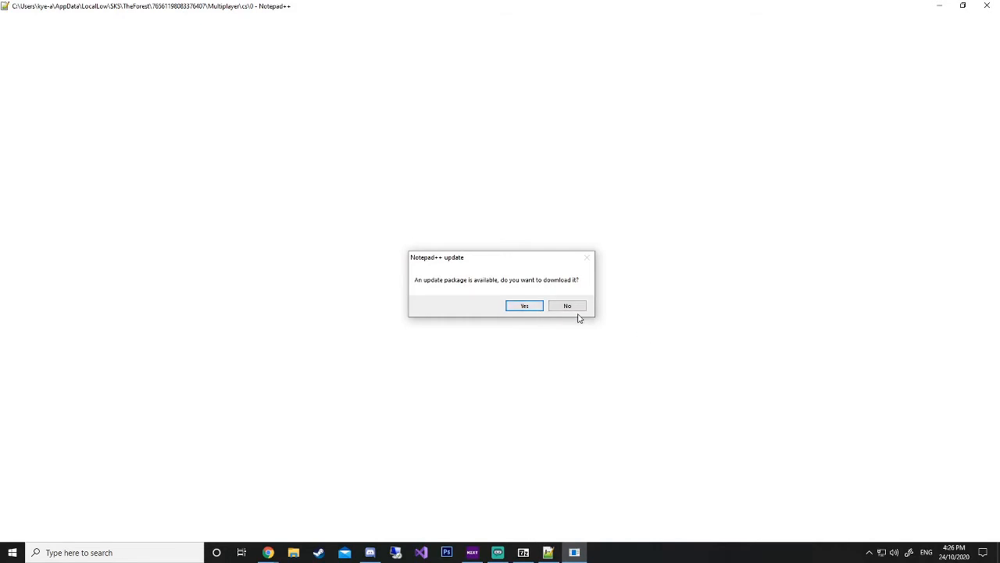
pyautogui.click(574, 304)
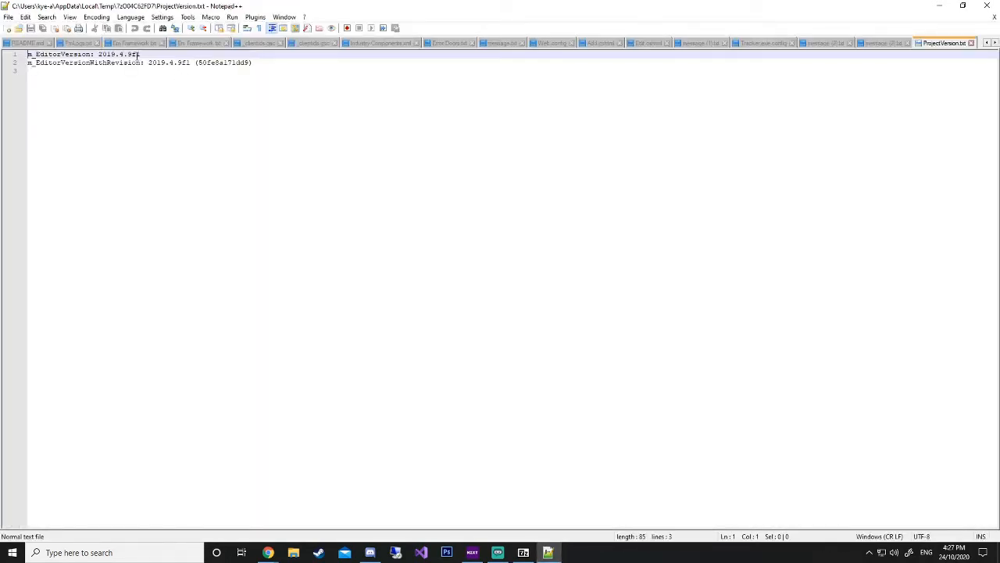
pyautogui.moveTo(140, 54); pyautogui.dragTo(61, 44)
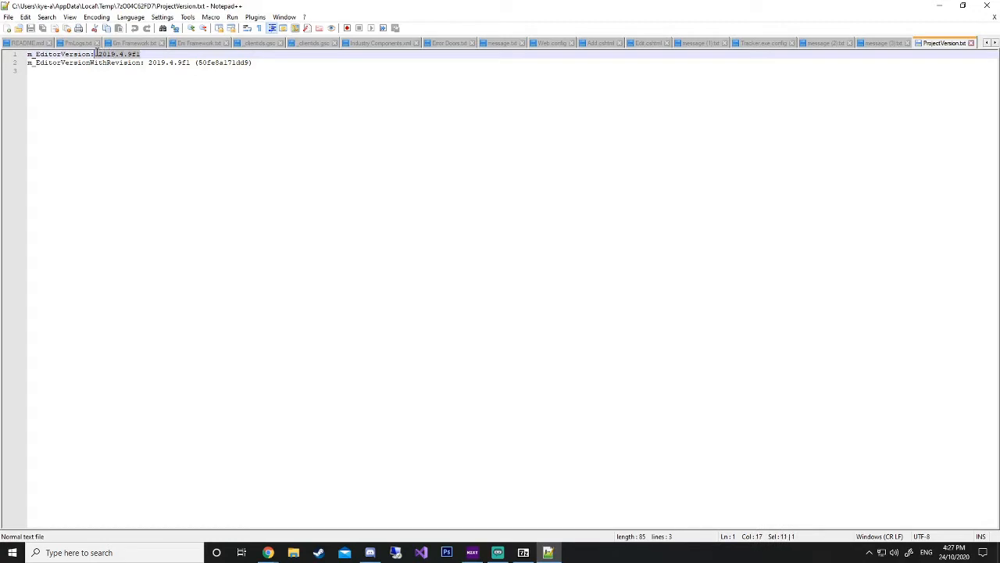
pyautogui.click(146, 108)
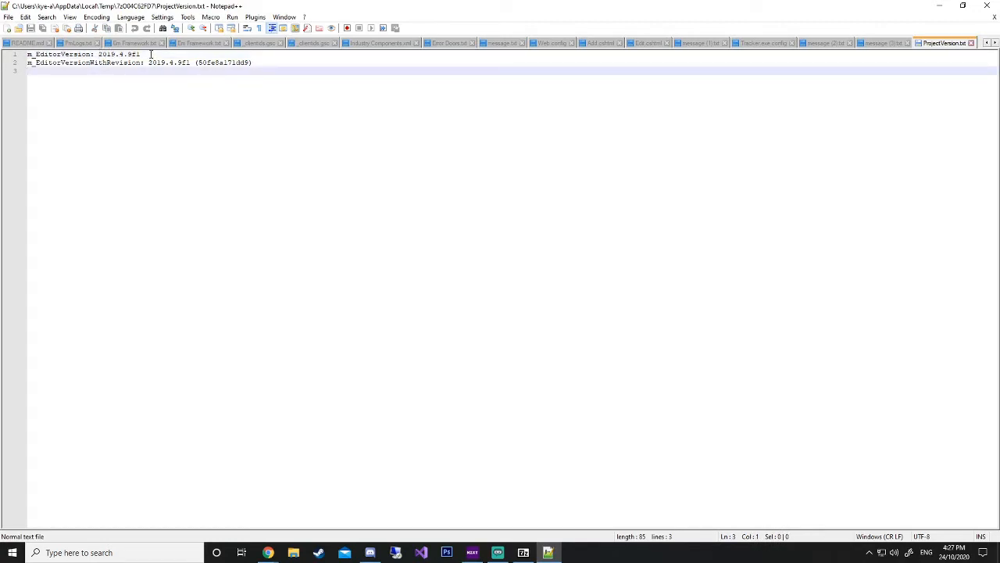
pyautogui.moveTo(141, 53); pyautogui.dragTo(97, 54)
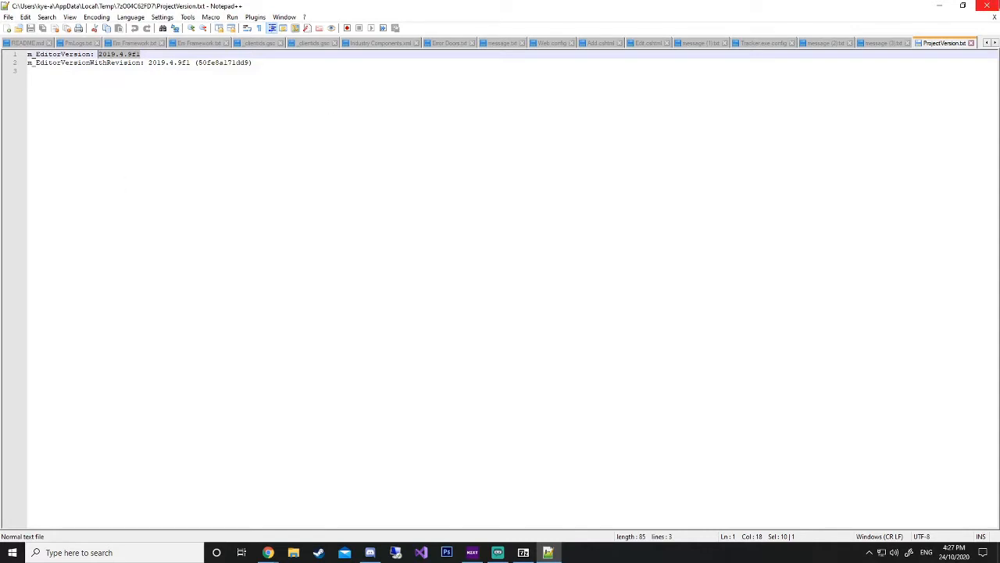
# - Close the version file, the ModKit archive and the Eco account page to return to the desktop
pyautogui.click(986, 6)
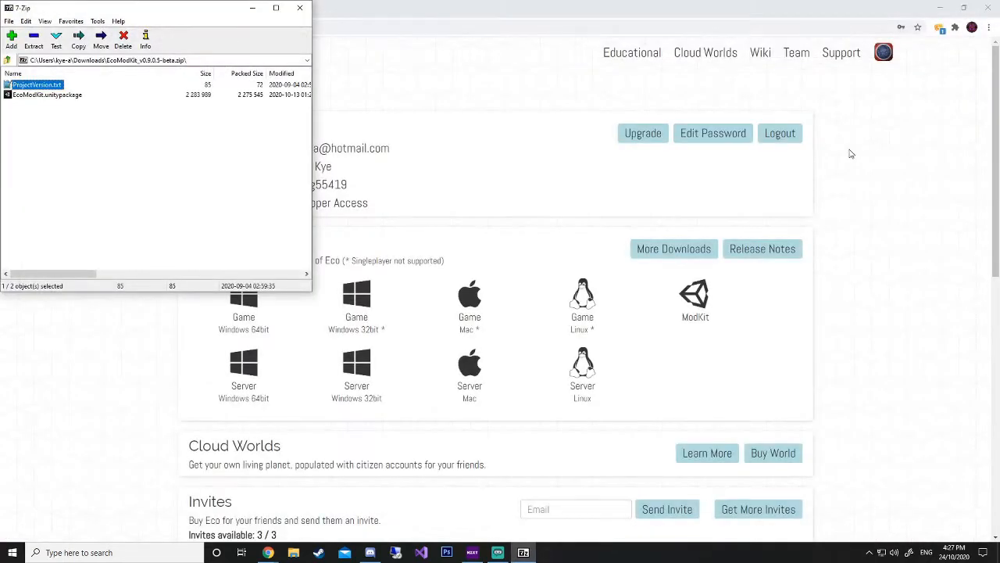
pyautogui.click(162, 180)
pyautogui.click(300, 9)
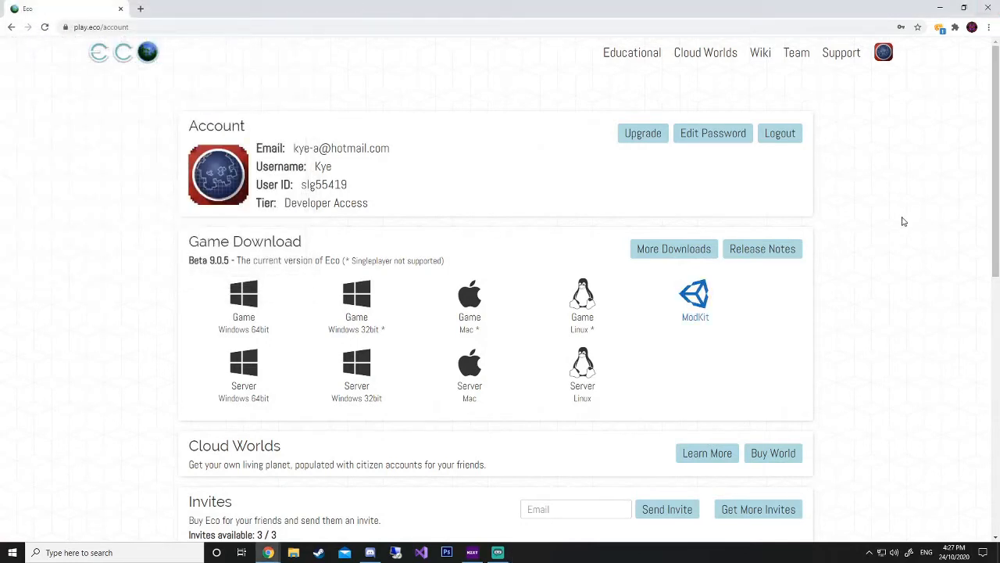
pyautogui.click(990, 9)
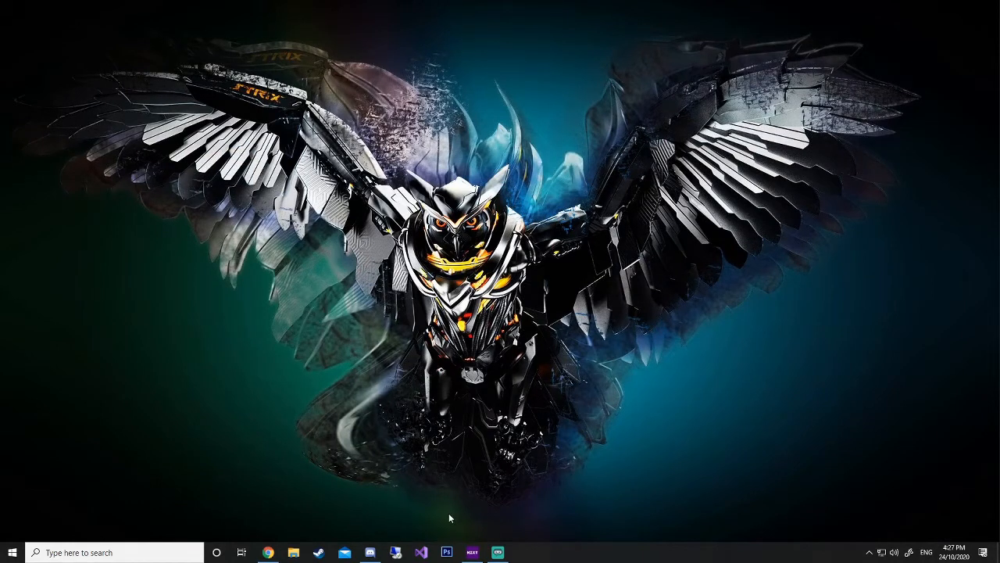
# - Start Visual Studio 2019 and begin a new project from the C# Class Library (.NET Standard) template, searching templates for "Class"
pyautogui.click(429, 552)
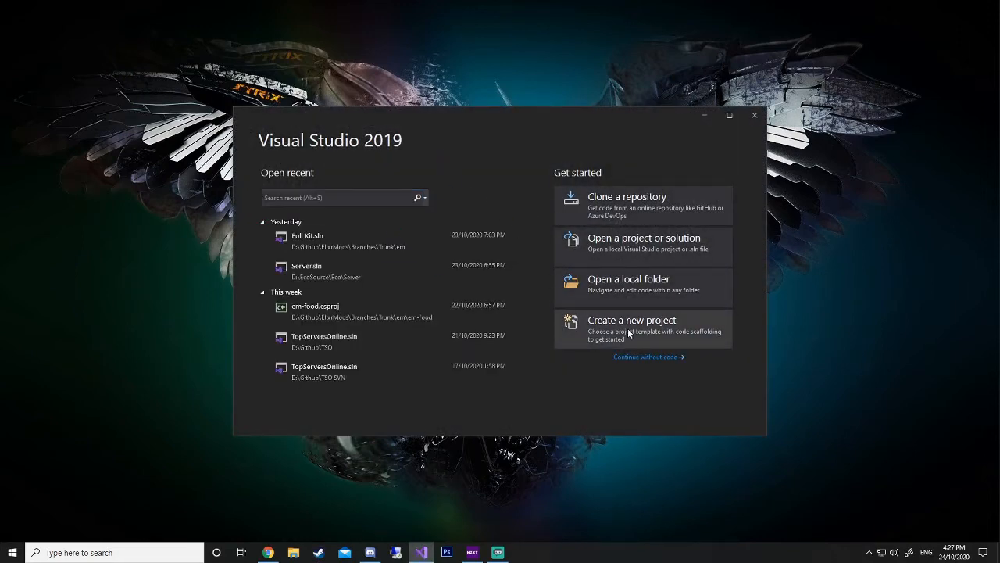
pyautogui.click(608, 331)
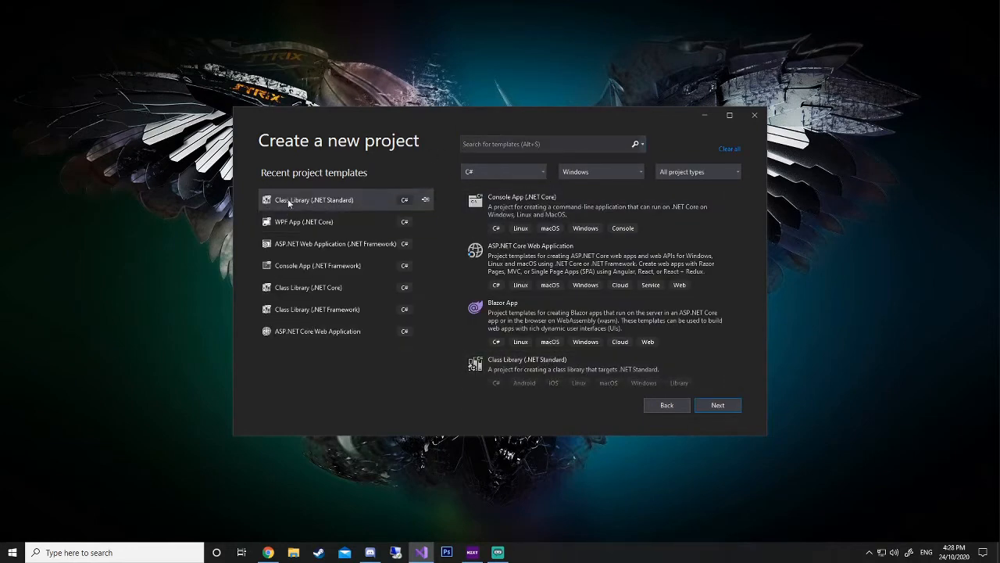
pyautogui.click(538, 143)
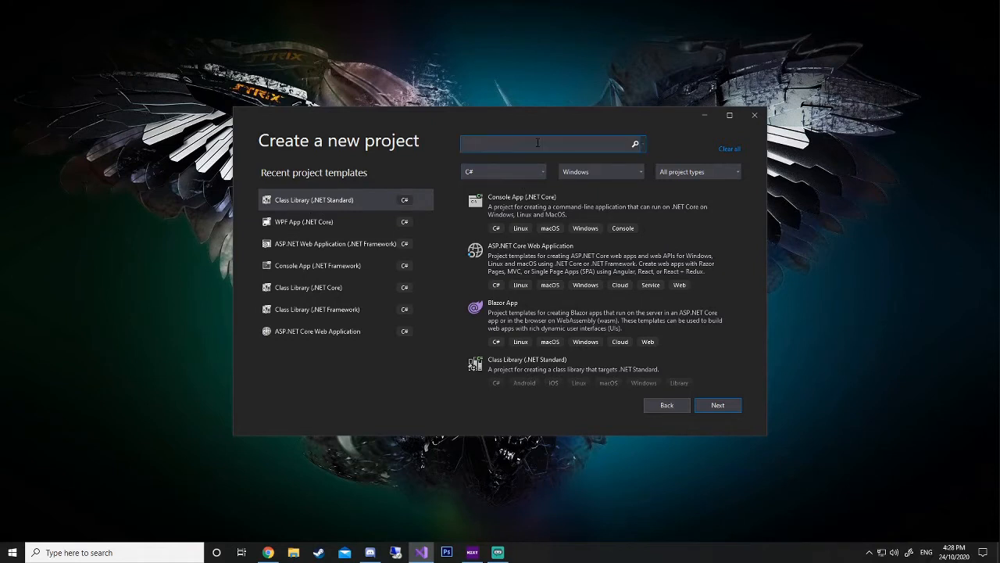
pyautogui.write('Cl')
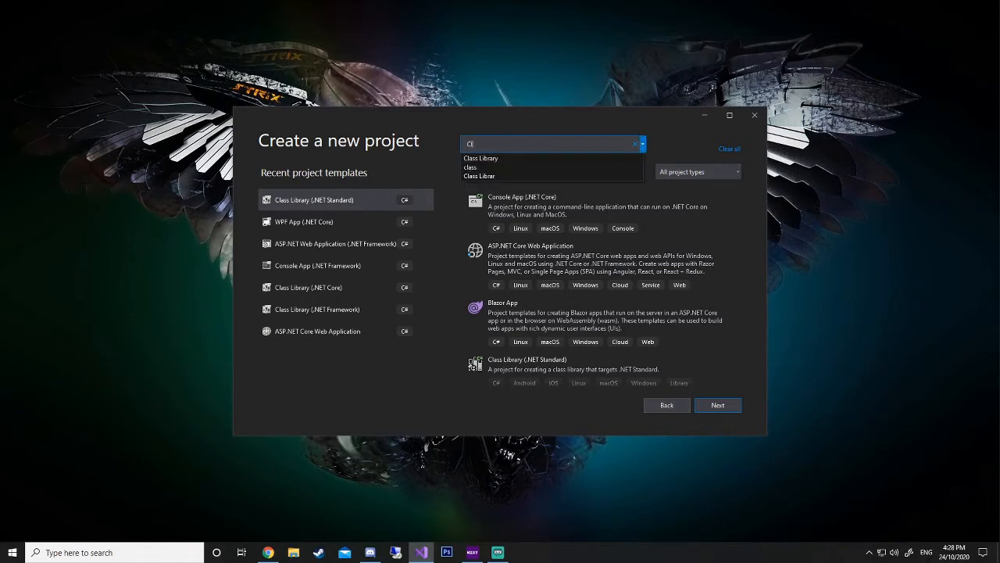
pyautogui.write('ass')
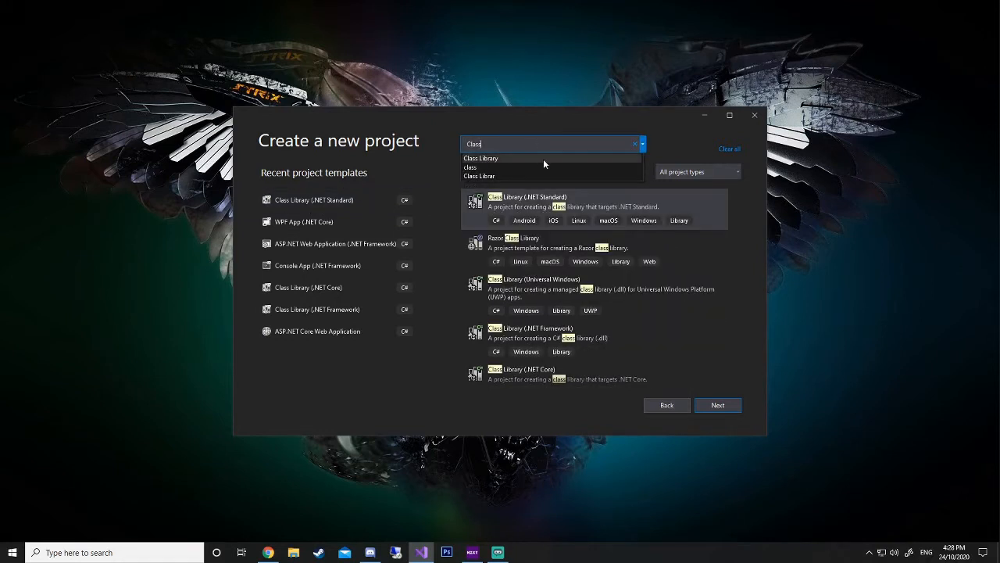
pyautogui.click(593, 194)
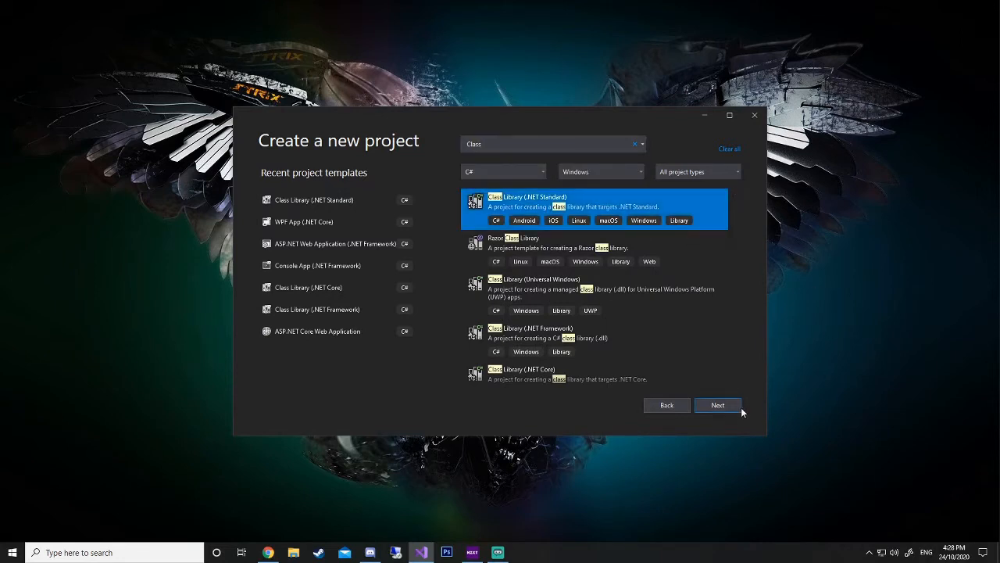
pyautogui.click(717, 405)
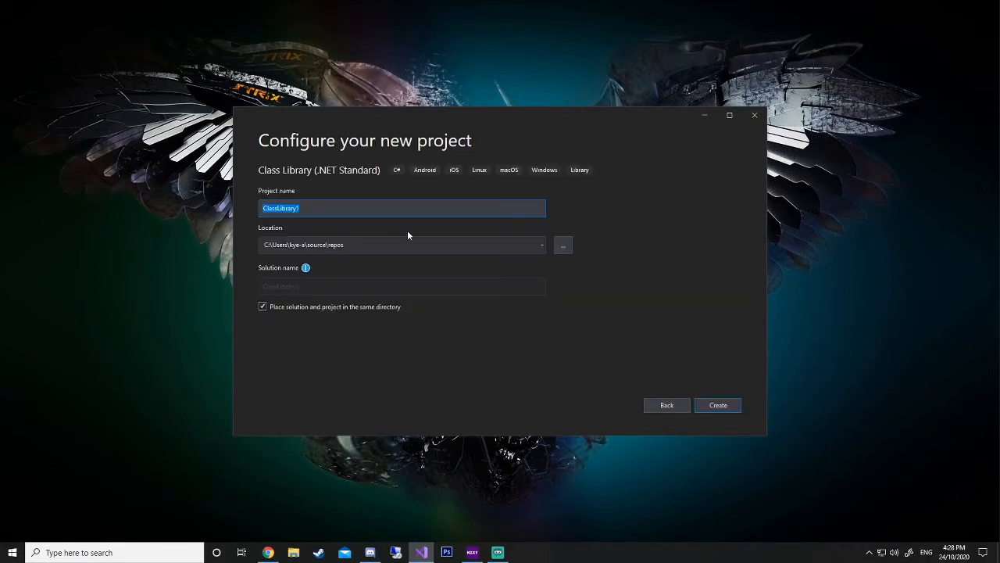
# - Name the project MyMod, keep solution and project in the same directory, and create it
pyautogui.write('MyMod')
pyautogui.click(264, 307)
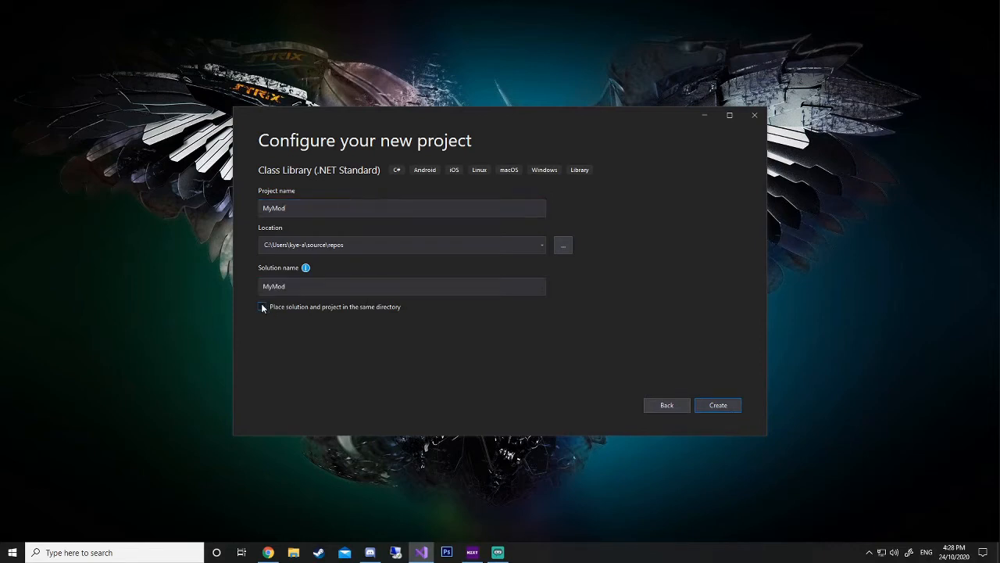
pyautogui.click(264, 308)
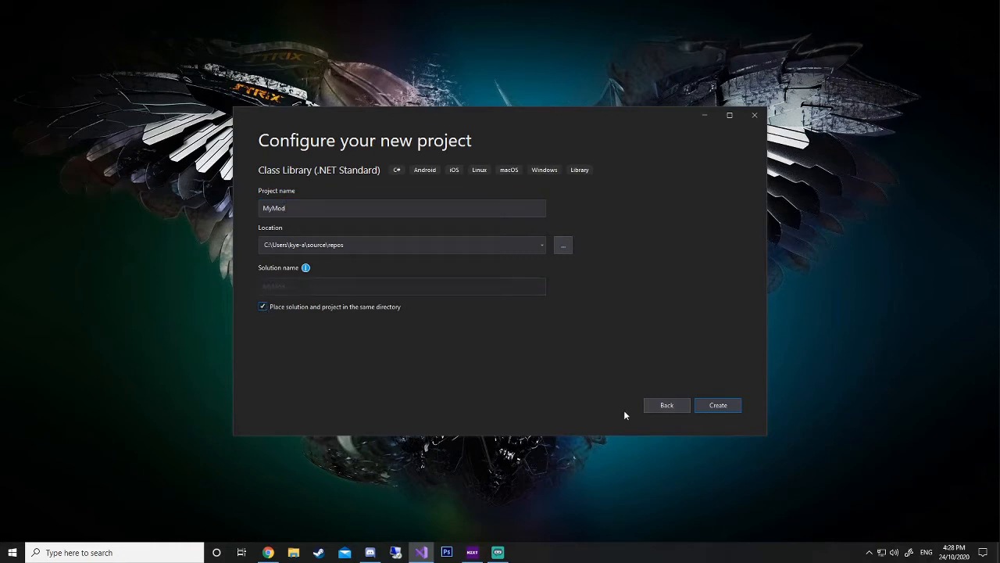
pyautogui.click(735, 406)
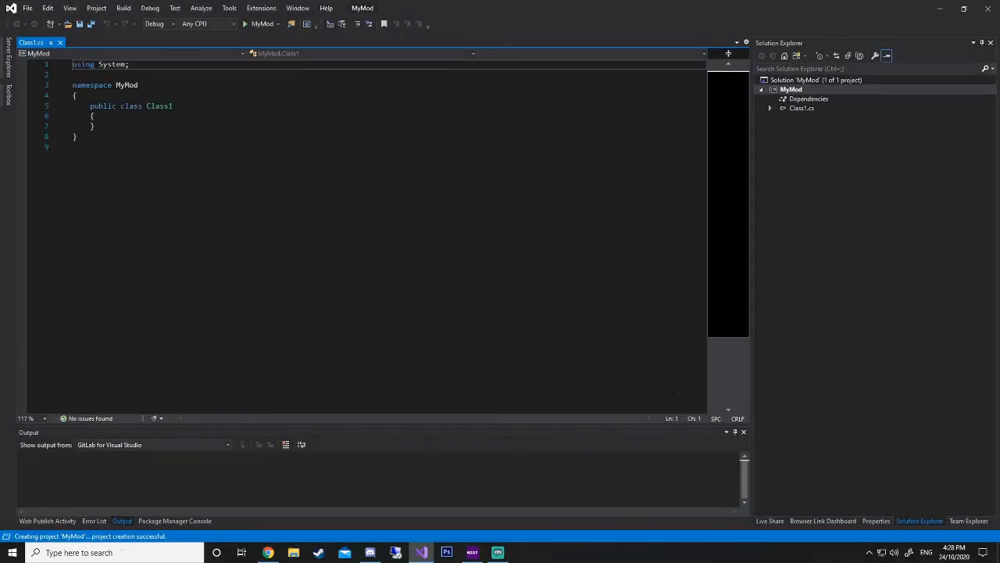
# - Look over the new project's Class1.cs and expand its Dependencies in the solution tree
pyautogui.click(603, 355)
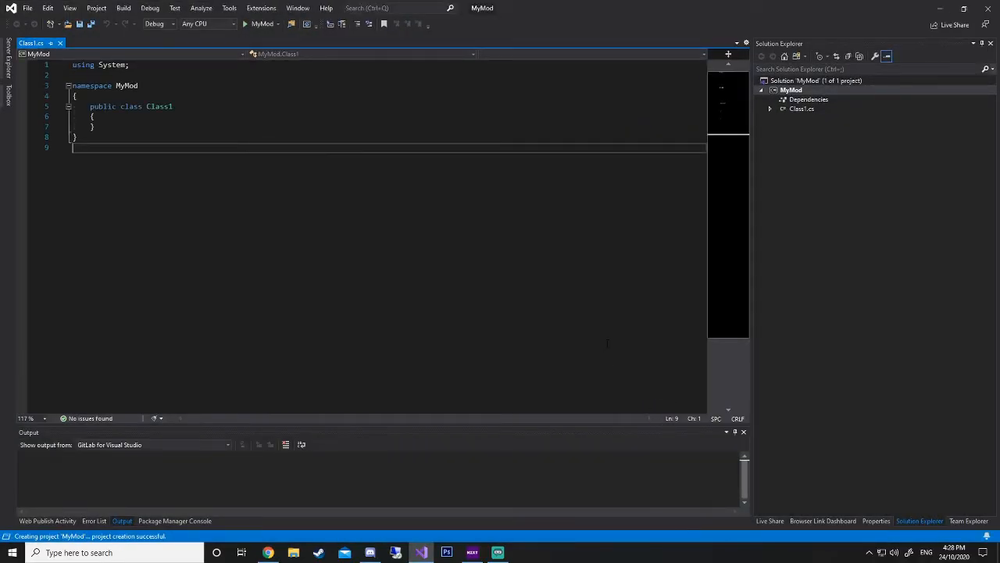
pyautogui.click(800, 111)
pyautogui.click(352, 273)
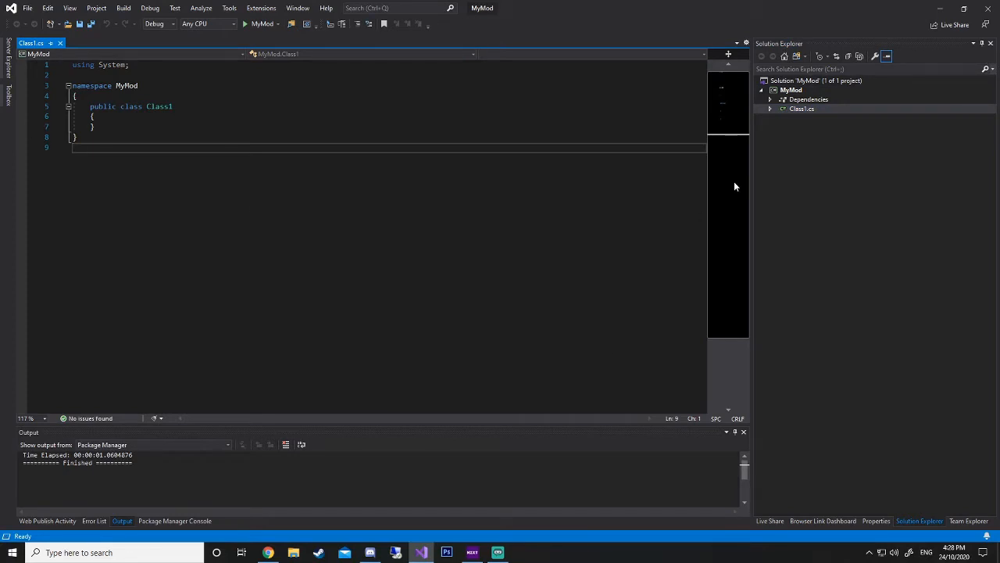
pyautogui.click(770, 100)
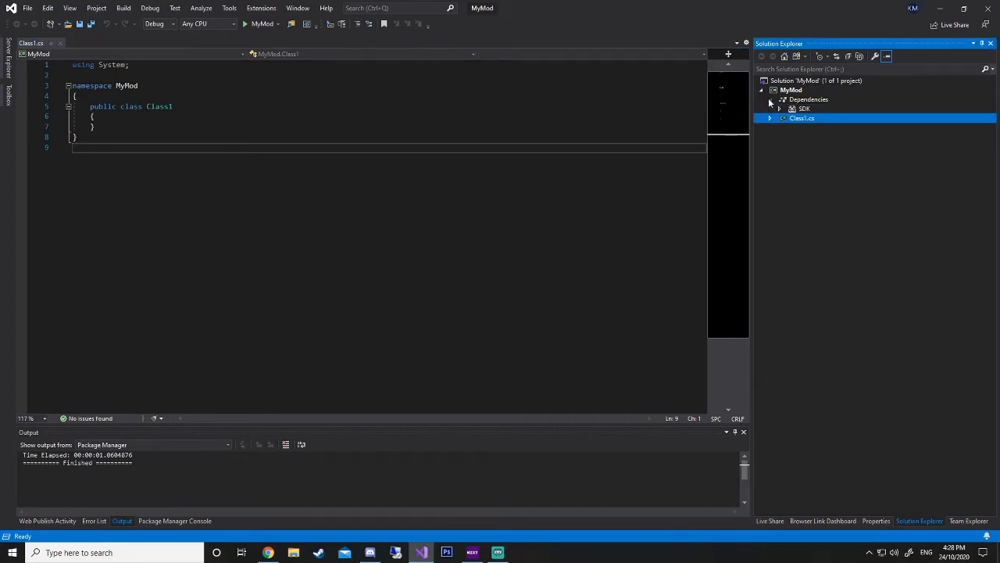
# - Set the MyMod project's target framework to .NET Standard 2.1 in its properties and save the change
pyautogui.rightClick(780, 92)
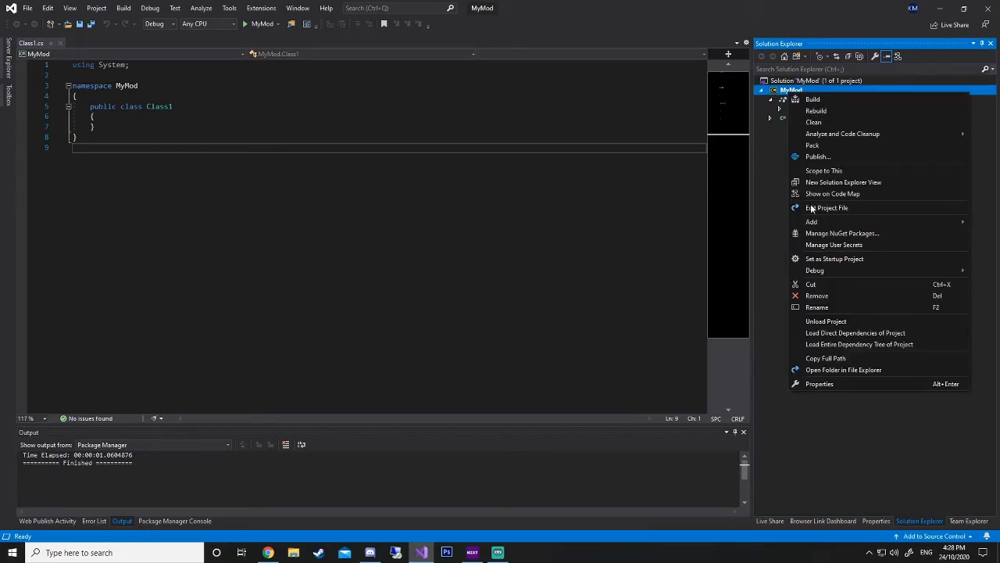
pyautogui.click(825, 384)
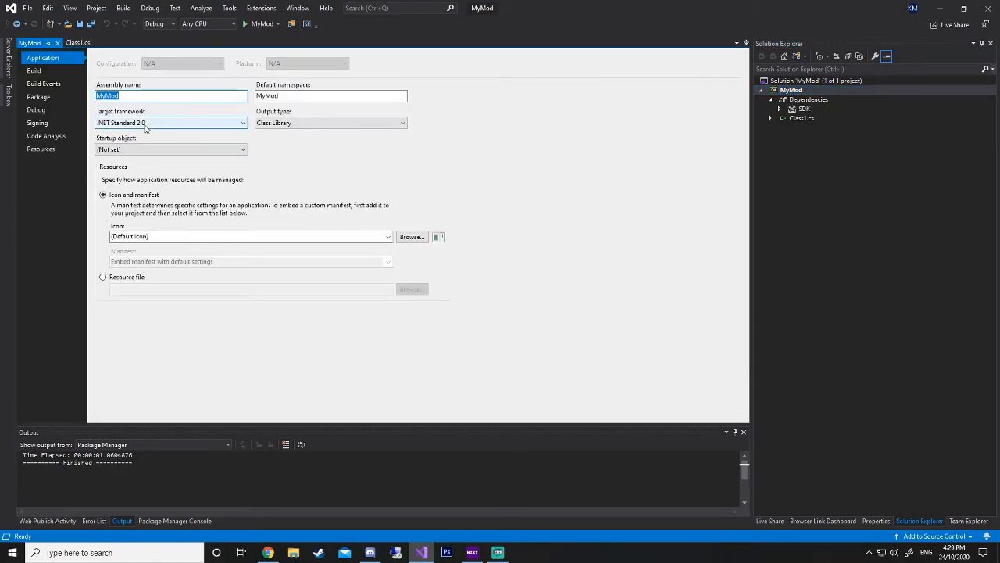
pyautogui.click(196, 125)
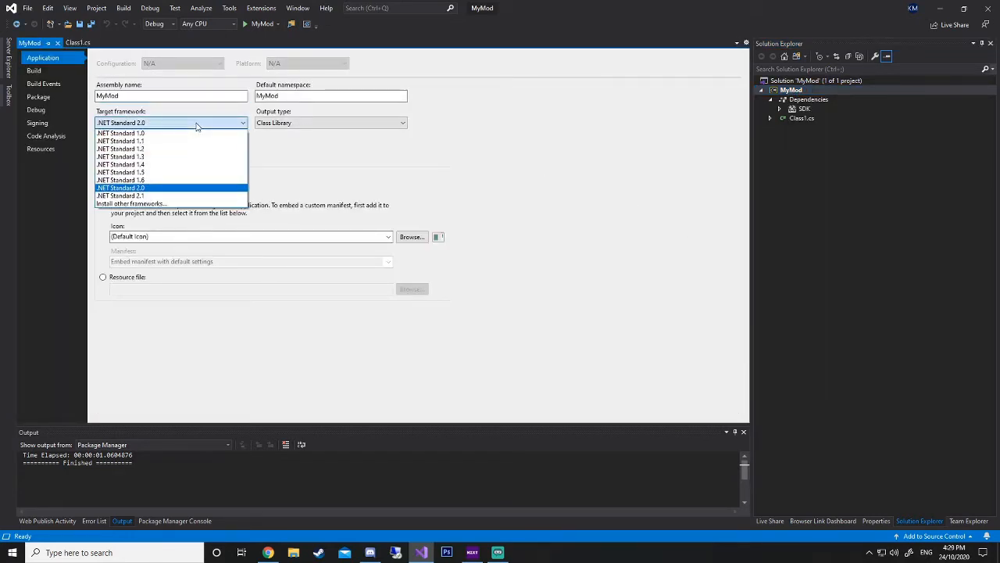
pyautogui.click(178, 196)
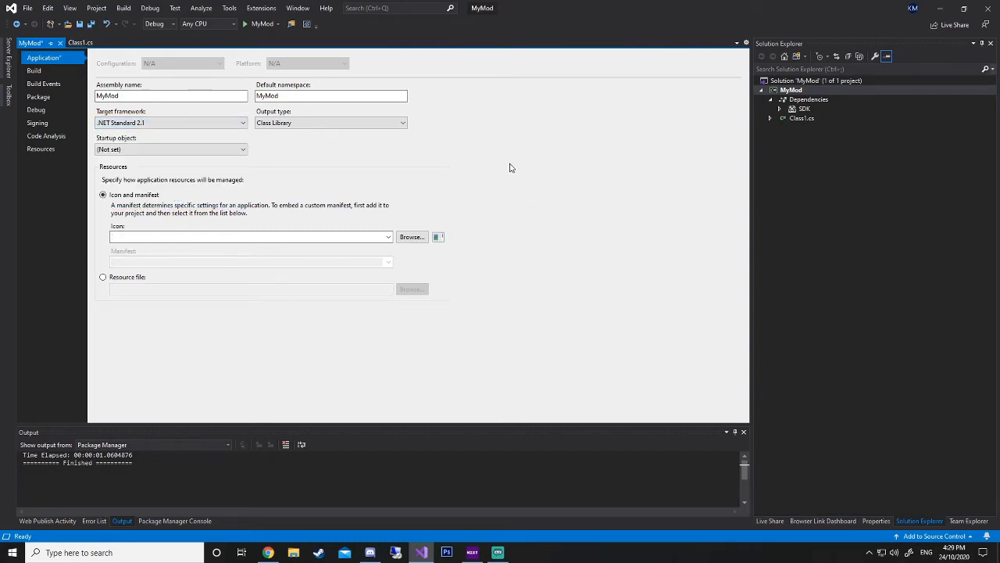
pyautogui.hotkey('ctrl', 's')
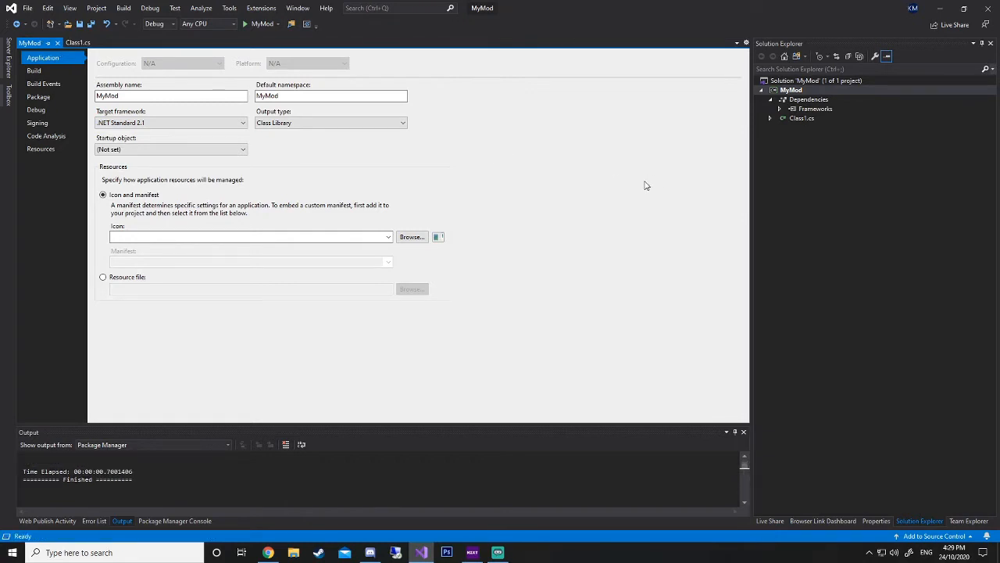
pyautogui.click(843, 280)
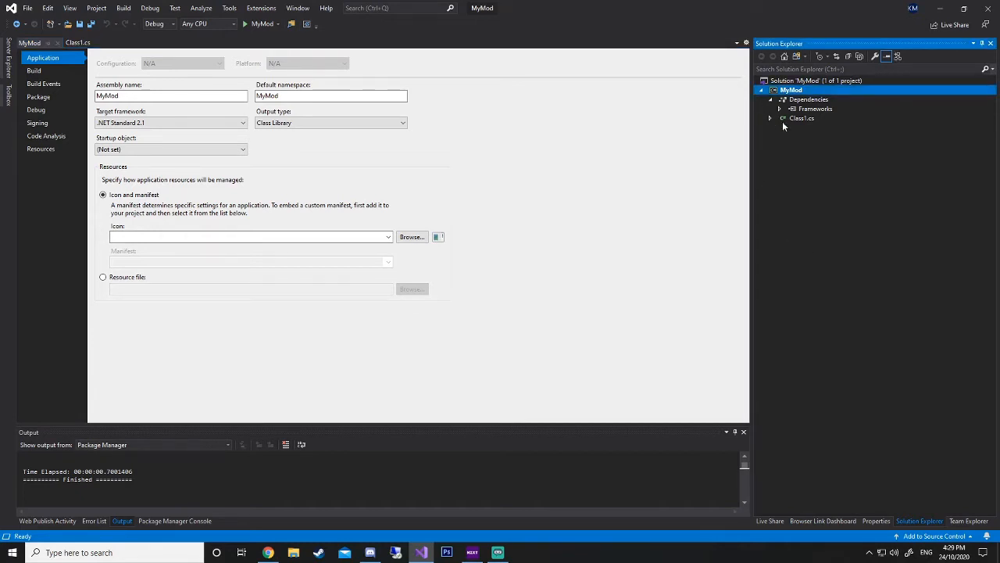
# - Open the project reference manager for MyMod's Dependencies and show the previously browsed assemblies
pyautogui.click(772, 98)
pyautogui.click(761, 92)
pyautogui.click(763, 91)
pyautogui.rightClick(812, 98)
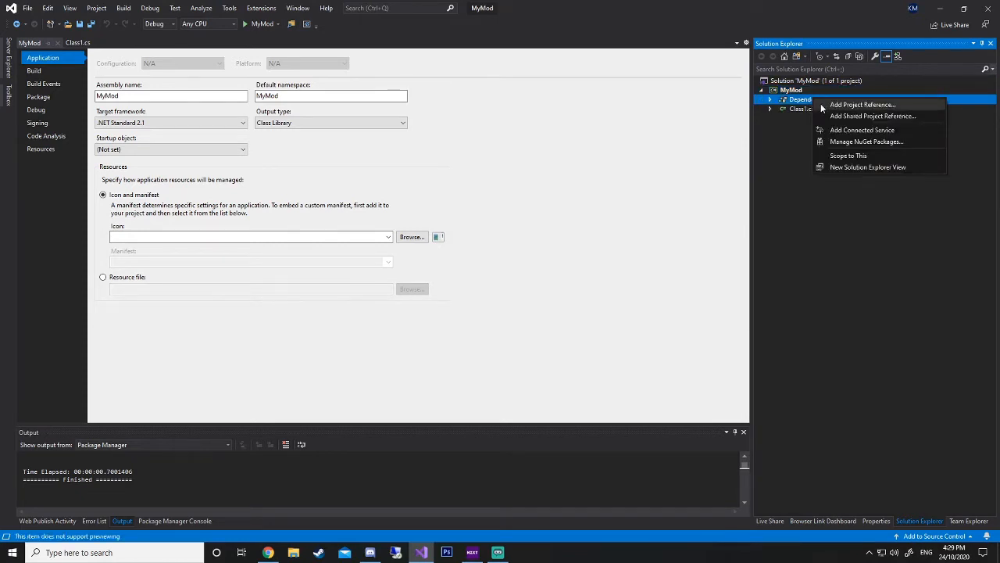
pyautogui.click(915, 107)
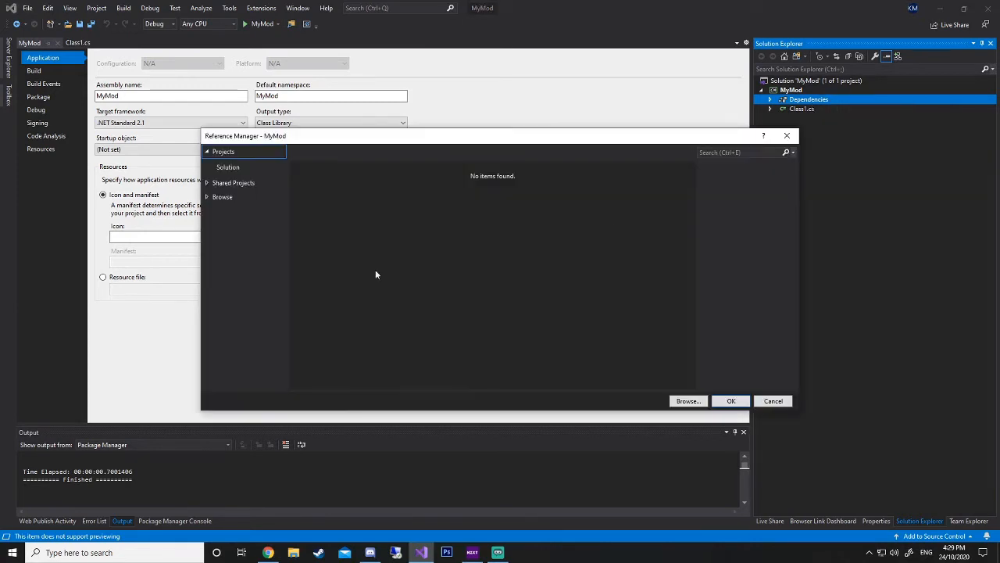
pyautogui.click(222, 198)
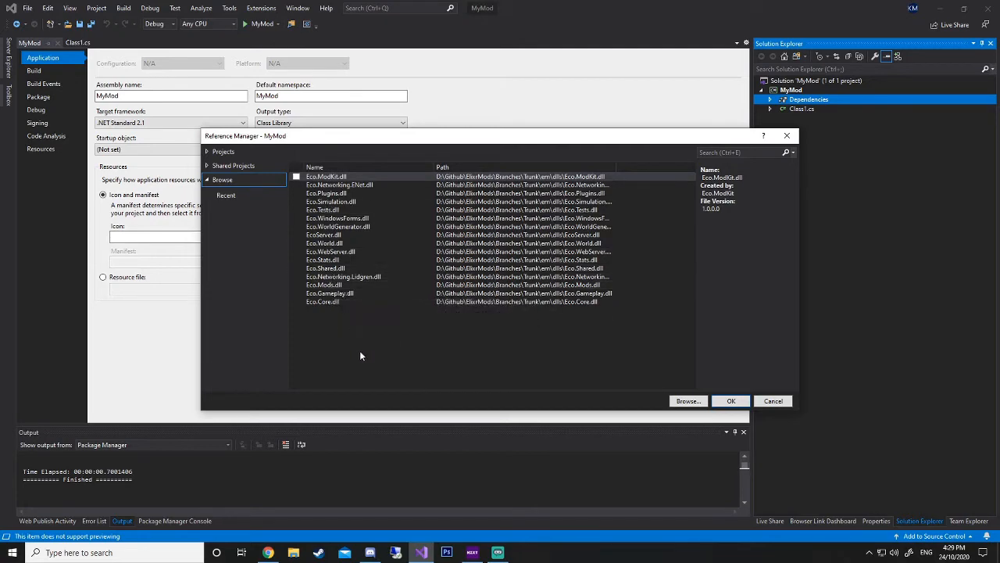
# - Reference all 16 listed Eco DLLs, from Eco.ModKit.dll to Eco.Core.dll, in MyMod and expand Assemblies under Dependencies in the solution tree
pyautogui.click(296, 177)
pyautogui.click(297, 177)
pyautogui.click(297, 177)
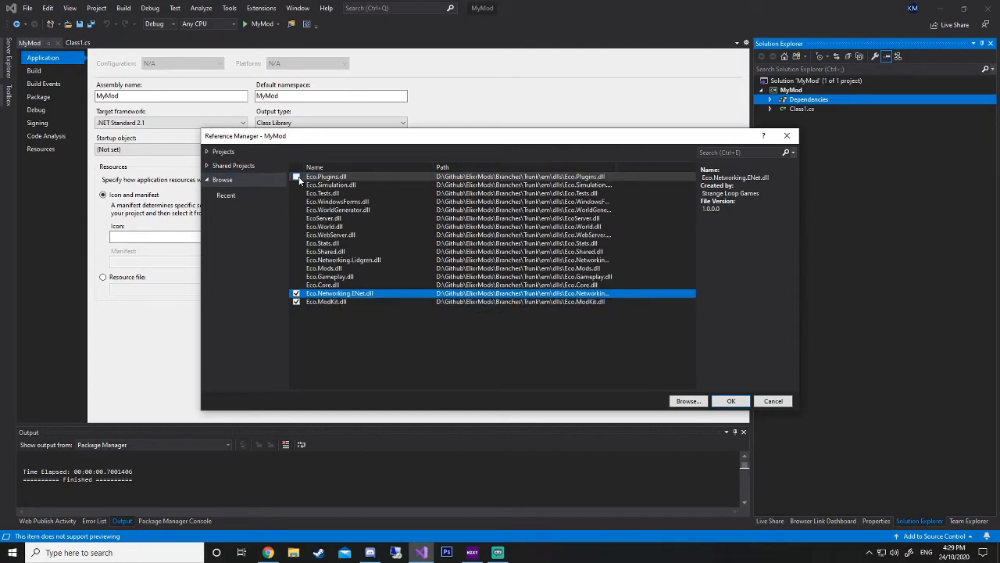
pyautogui.click(297, 176)
pyautogui.click(297, 177)
pyautogui.click(298, 179)
pyautogui.click(298, 179)
pyautogui.click(299, 179)
pyautogui.click(299, 179)
pyautogui.click(299, 179)
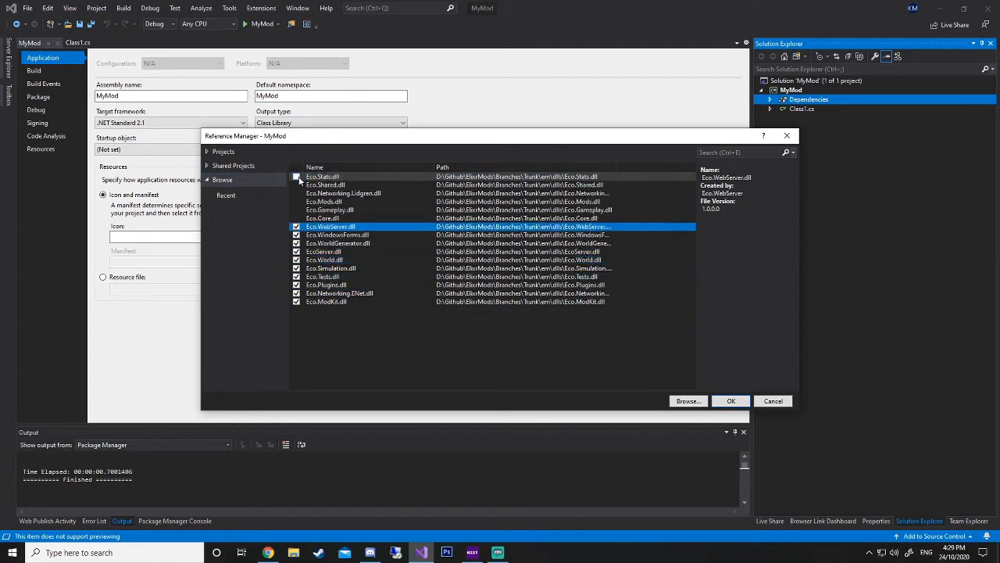
pyautogui.click(299, 179)
pyautogui.click(299, 179)
pyautogui.click(299, 179)
pyautogui.click(298, 179)
pyautogui.click(299, 179)
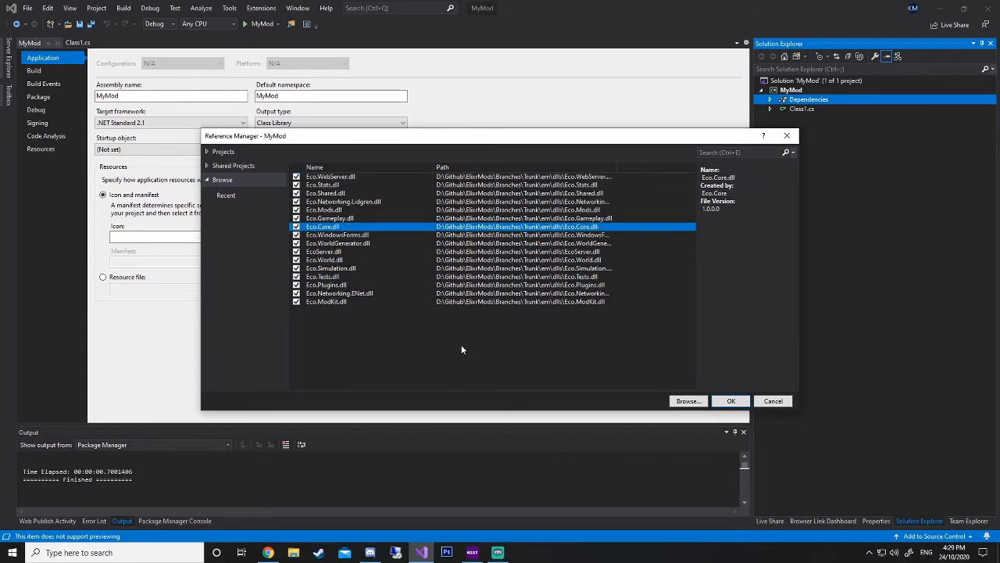
pyautogui.click(735, 403)
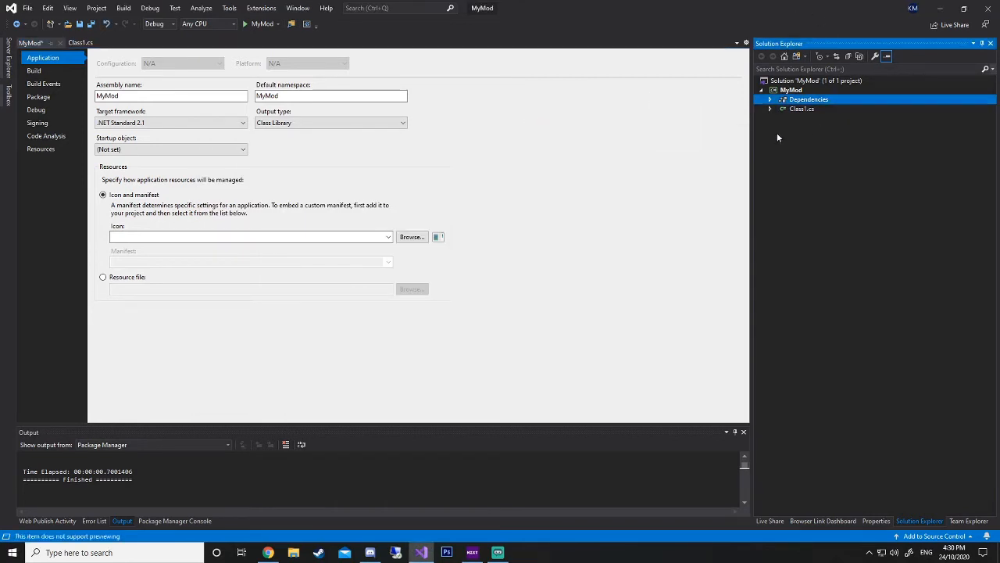
pyautogui.click(770, 99)
pyautogui.click(779, 109)
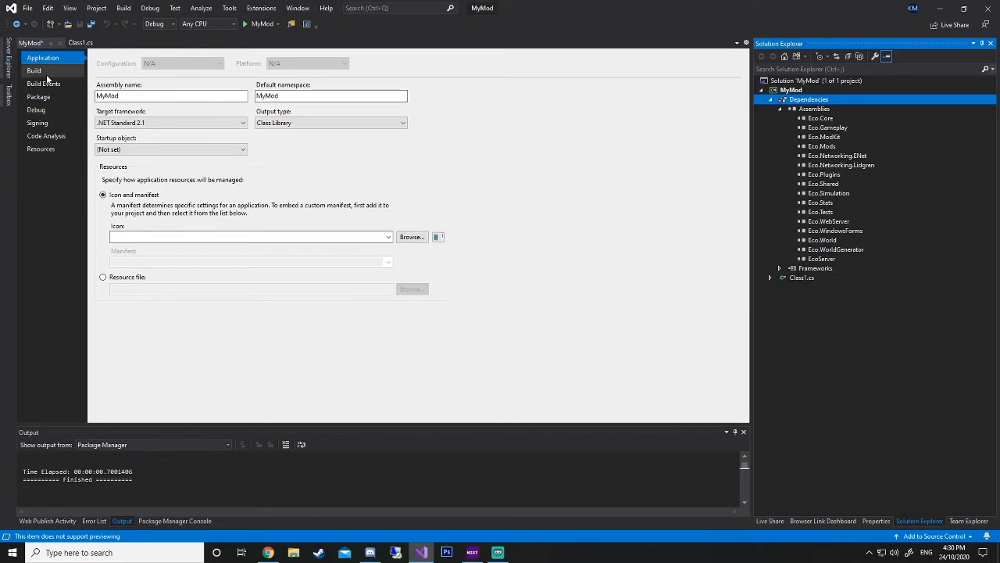
# - Add a [ChatCommand()] attribute inside the body of Class1 in Class1.cs
pyautogui.click(81, 43)
pyautogui.click(279, 120)
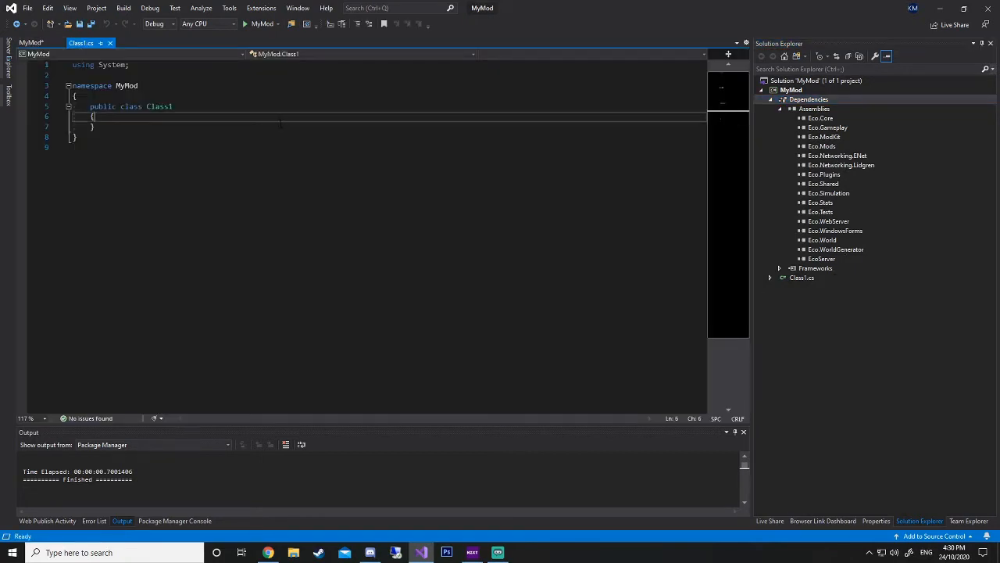
pyautogui.press('Return')
pyautogui.write('[Ch')
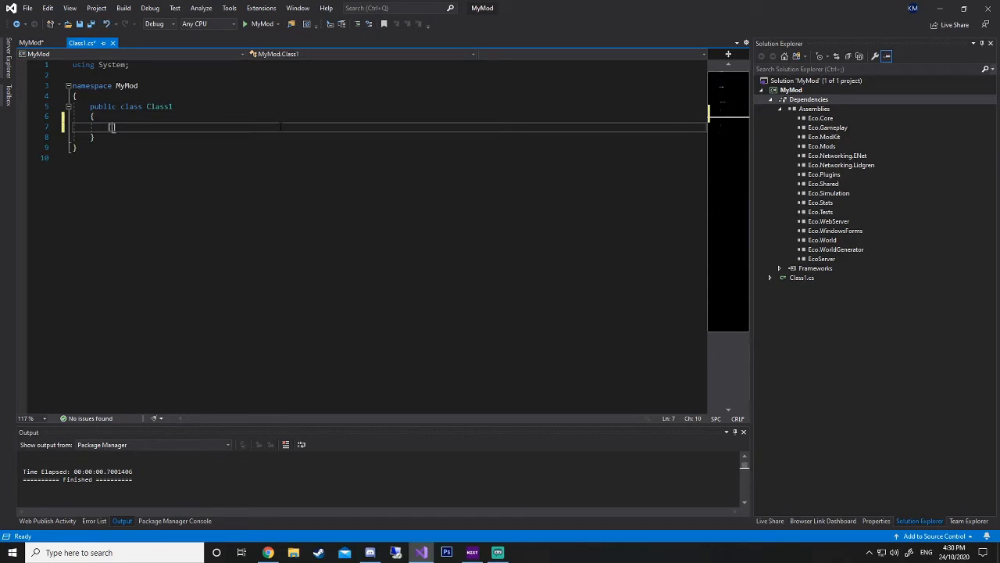
pyautogui.write('atCho')
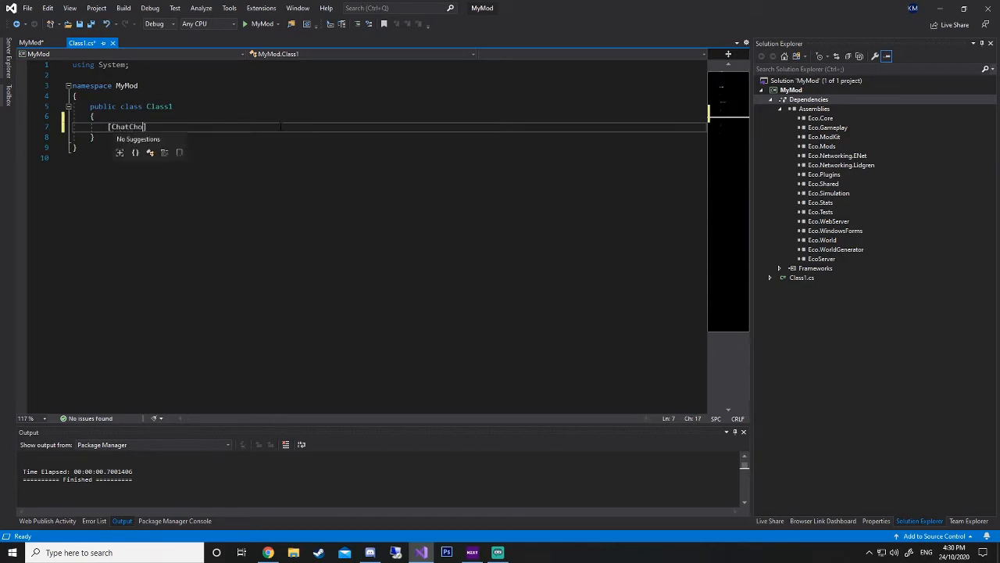
pyautogui.press('BackSpace')
pyautogui.press('BackSpace')
pyautogui.write('ommand()')
pyautogui.press('Right')
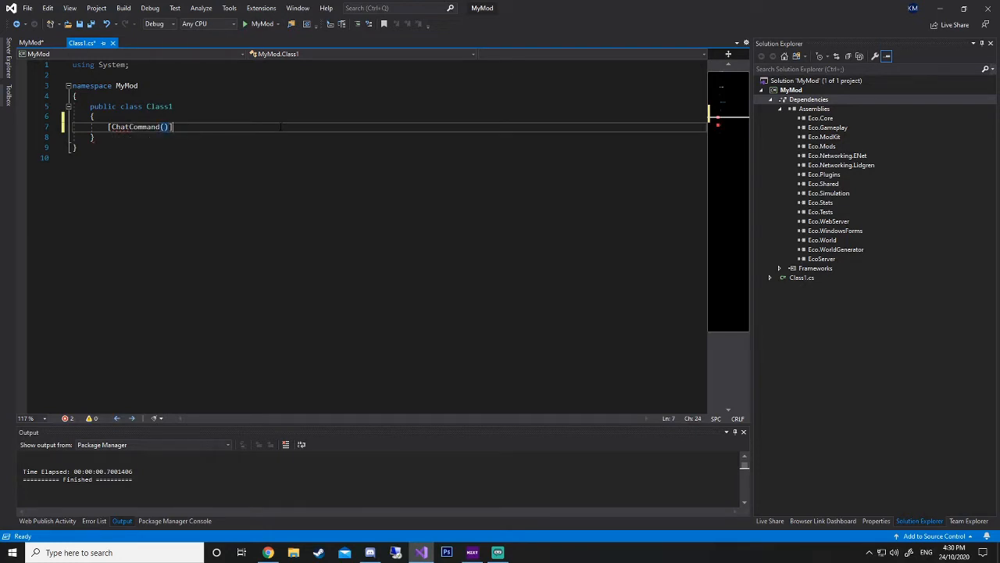
# - Declare the method public static void myCommand() with an empty body under the ChatCommand attribute
pyautogui.press('Return')
pyautogui.write('public ')
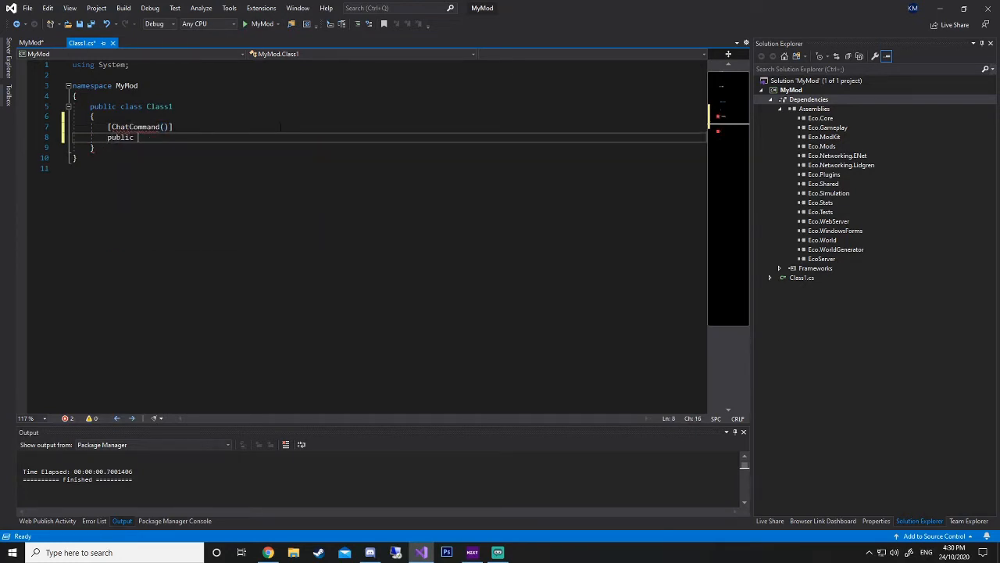
pyautogui.write('static void myCommand() {')
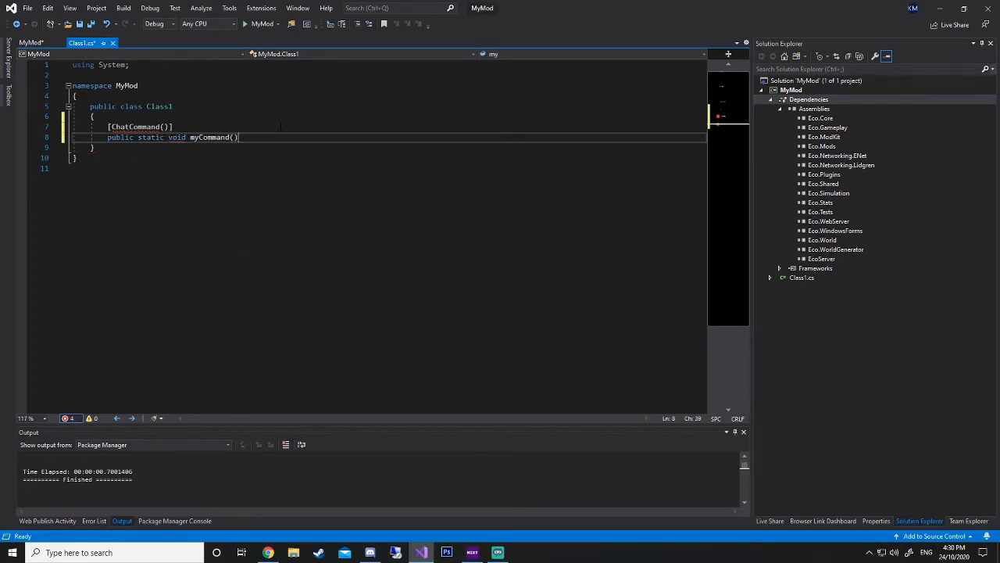
pyautogui.press('Return')
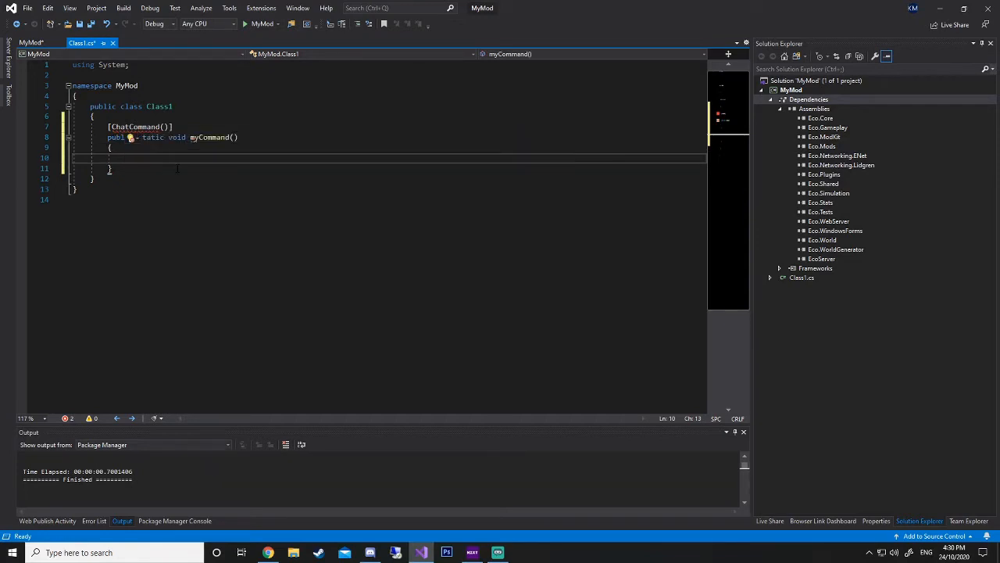
# - Resolve the ChatCommand attribute by adding the suggested using directive for Eco.Gameplay.Systems.Chat
pyautogui.hotkey('ctrl', '.')
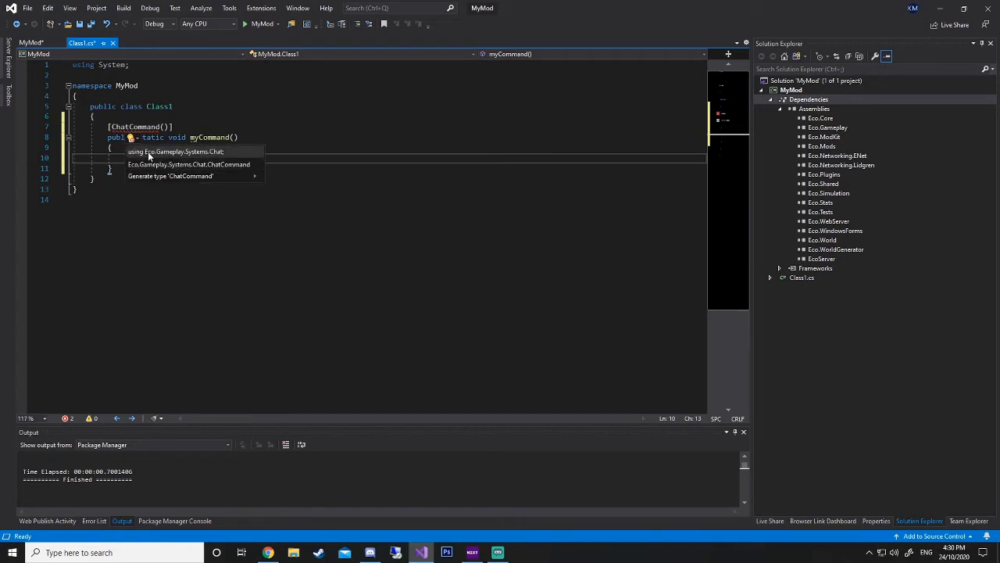
pyautogui.moveTo(147, 154)
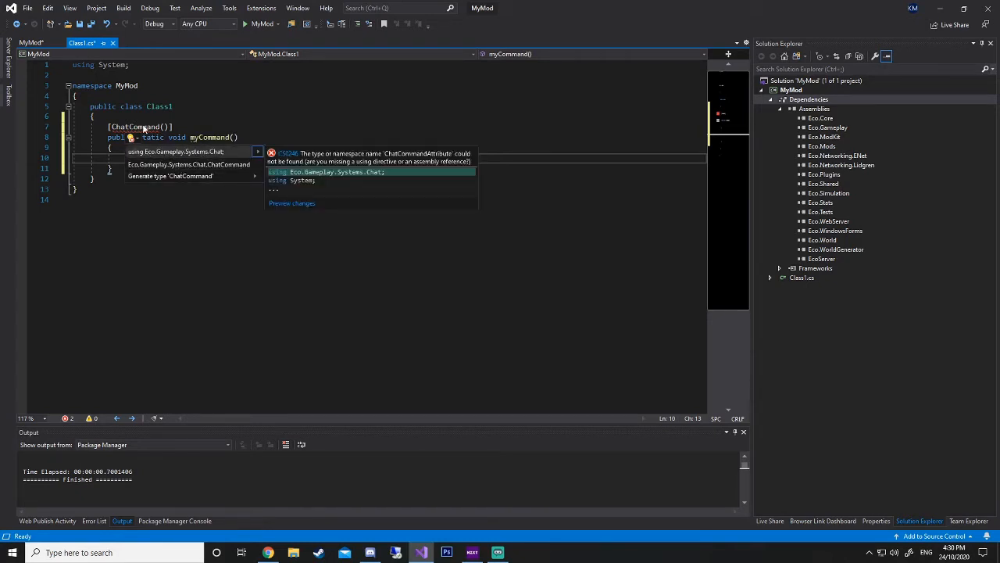
pyautogui.click(138, 126)
pyautogui.hotkey('ctrl', '.')
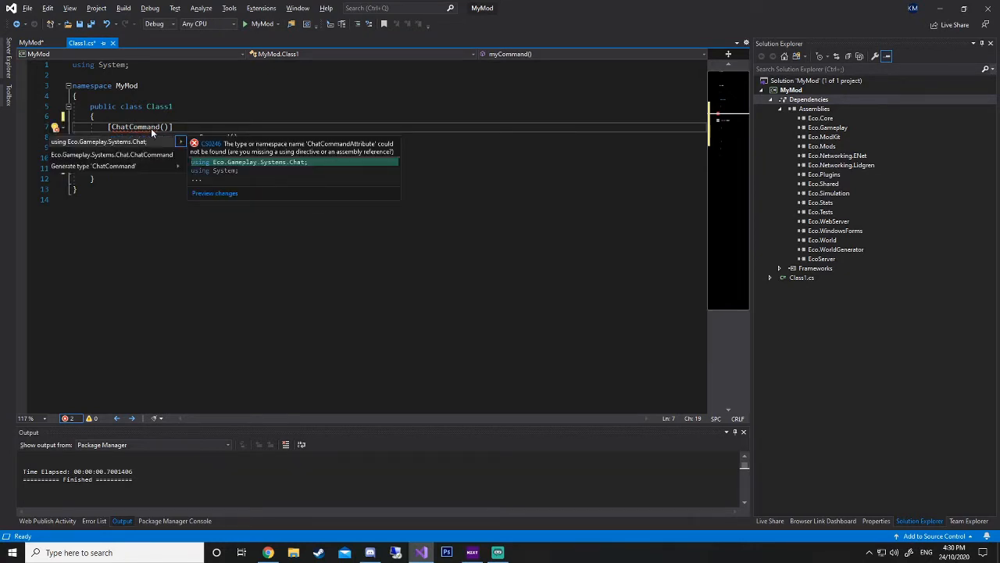
pyautogui.click(67, 143)
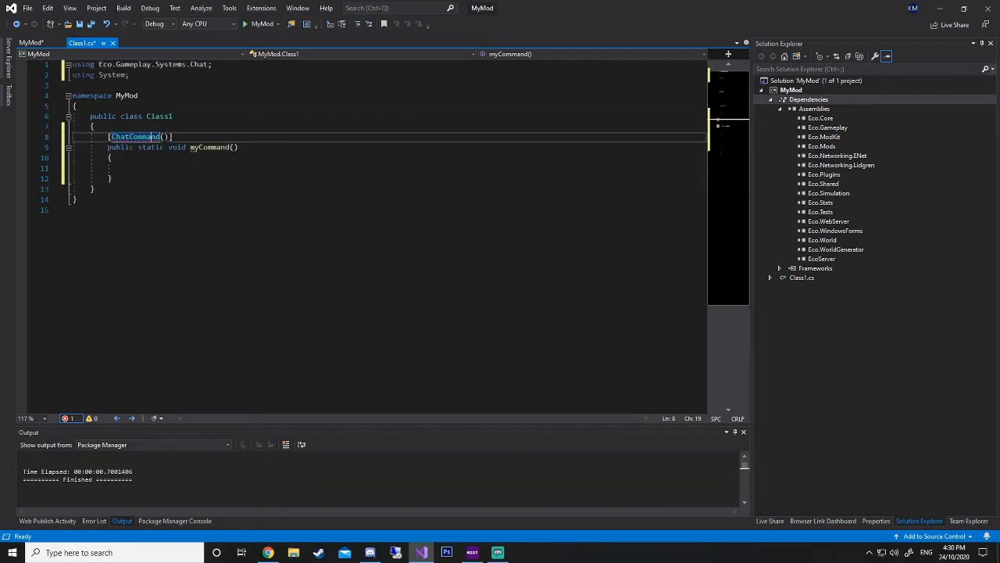
# - Give the ChatCommand attribute an empty string argument
pyautogui.click(165, 138)
pyautogui.write('""')
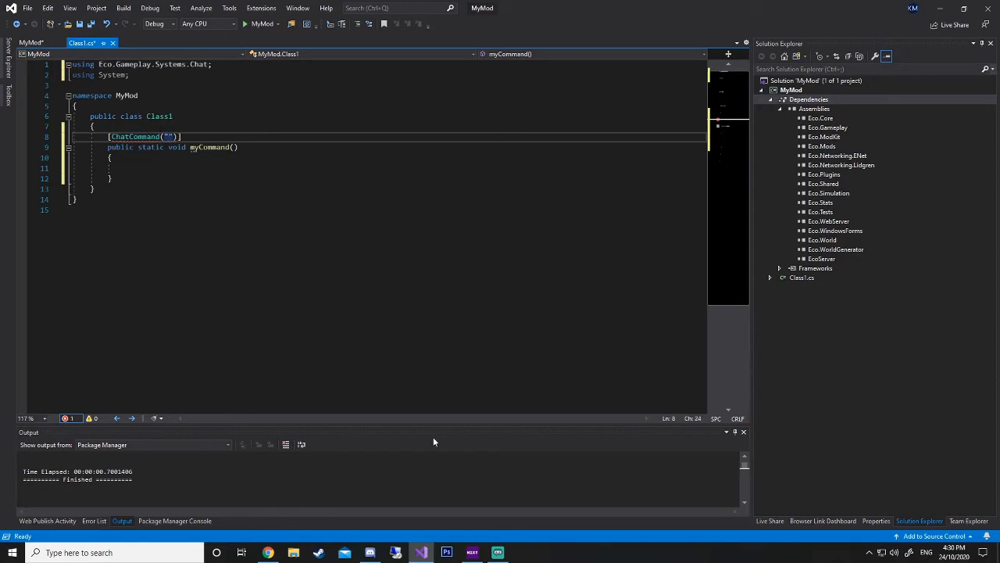
pyautogui.click(374, 182)
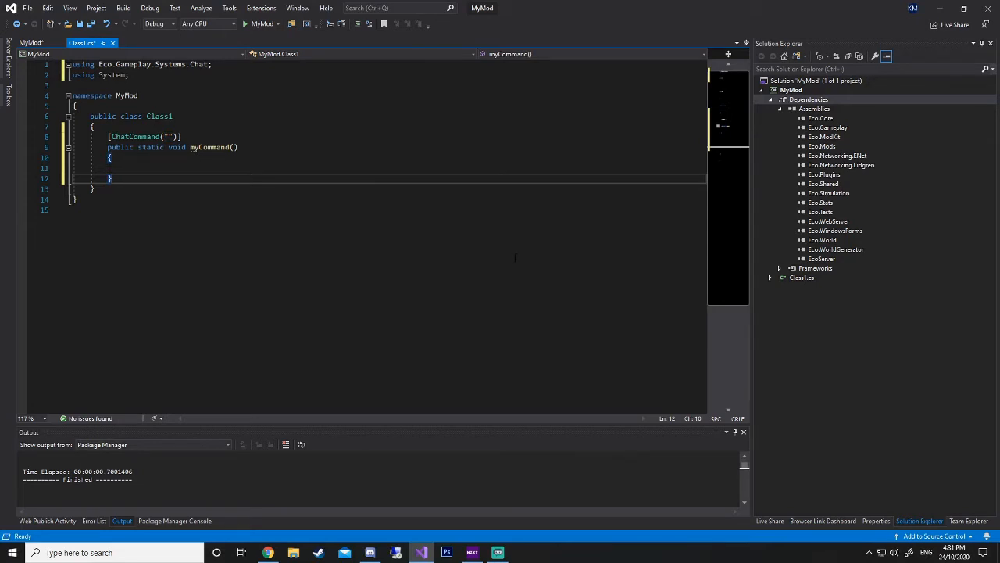
pyautogui.press('Down')
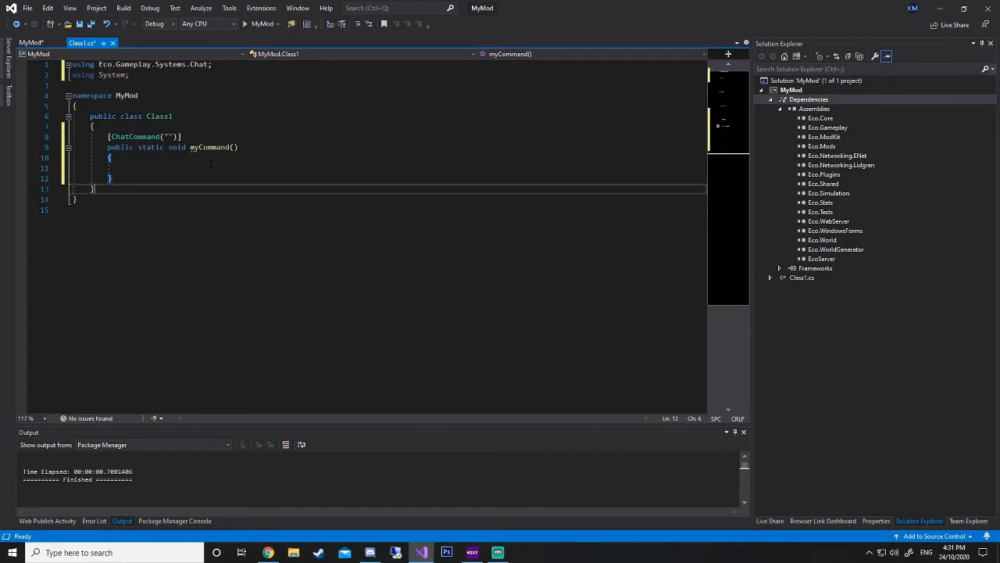
# - Remove the unused using System directive from Class1.cs
pyautogui.moveTo(144, 134)
pyautogui.moveTo(215, 77); pyautogui.dragTo(255, 68)
pyautogui.press('BackSpace')
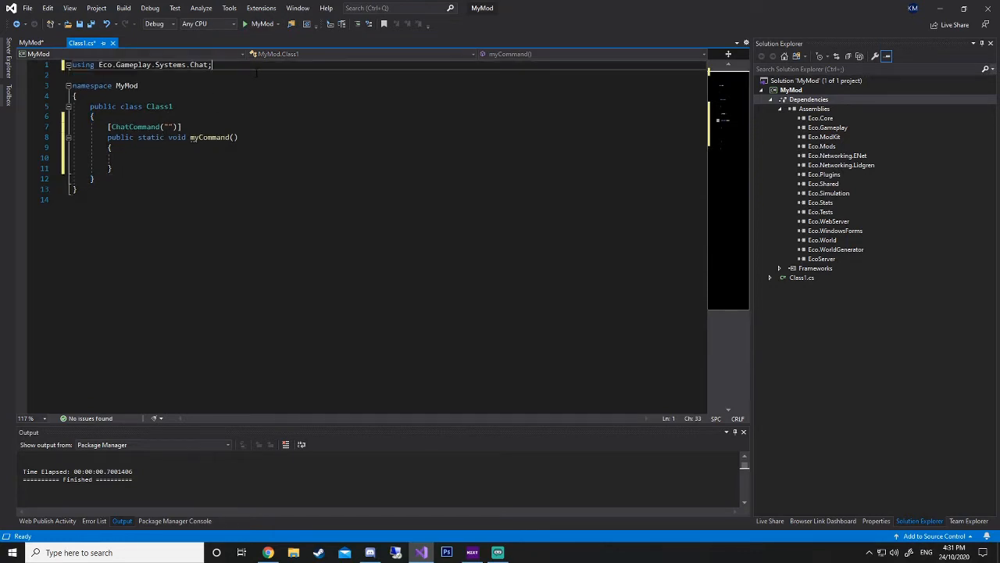
pyautogui.click(196, 311)
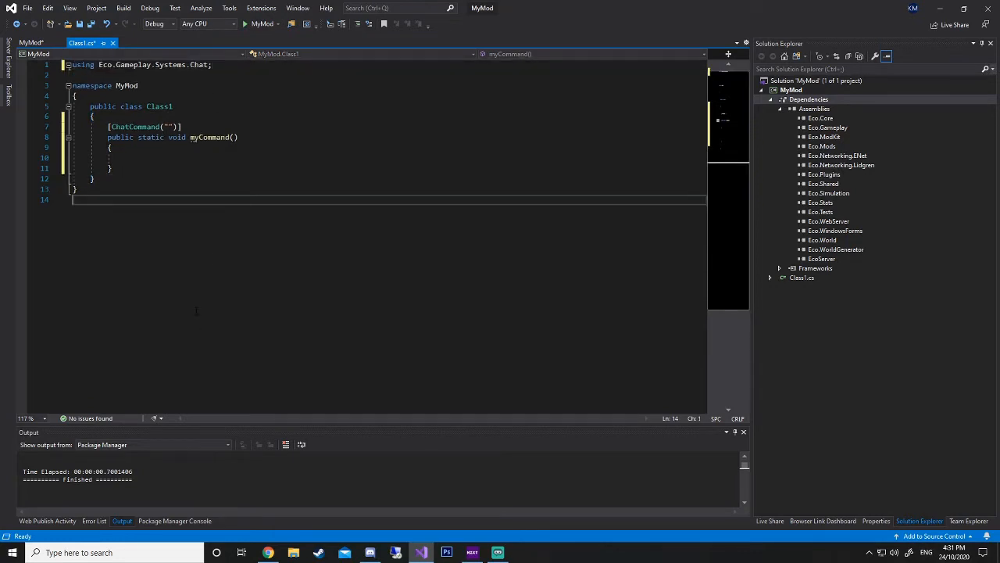
# - Collapse the Assemblies node, view the MyMod project folder in File Explorer, and return to Visual Studio
pyautogui.click(779, 109)
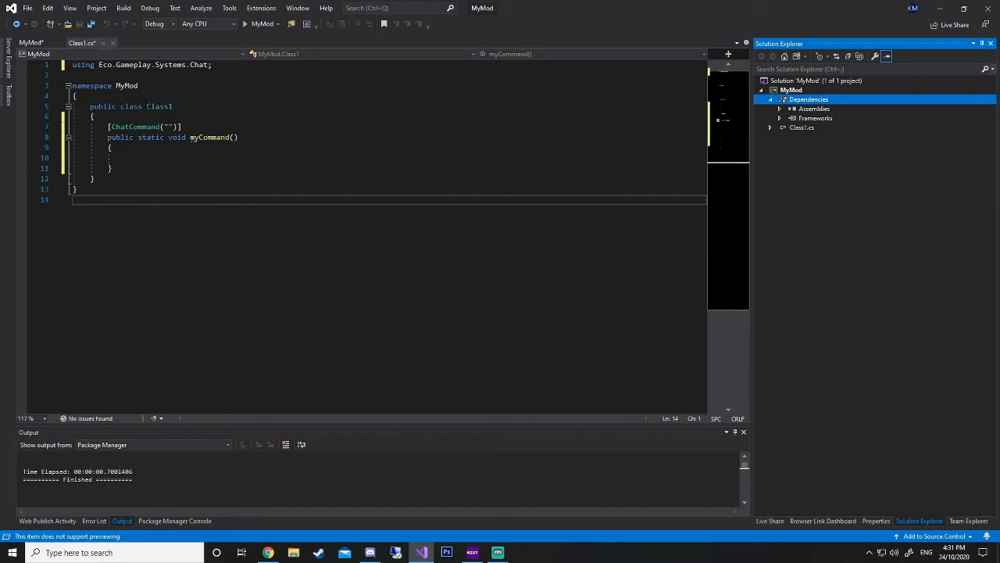
pyautogui.rightClick(803, 91)
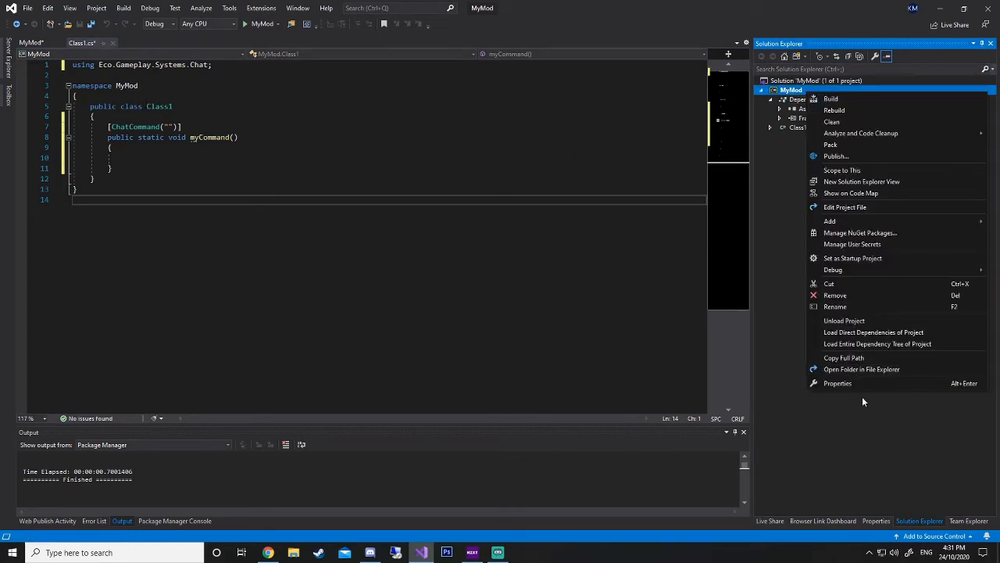
pyautogui.click(866, 372)
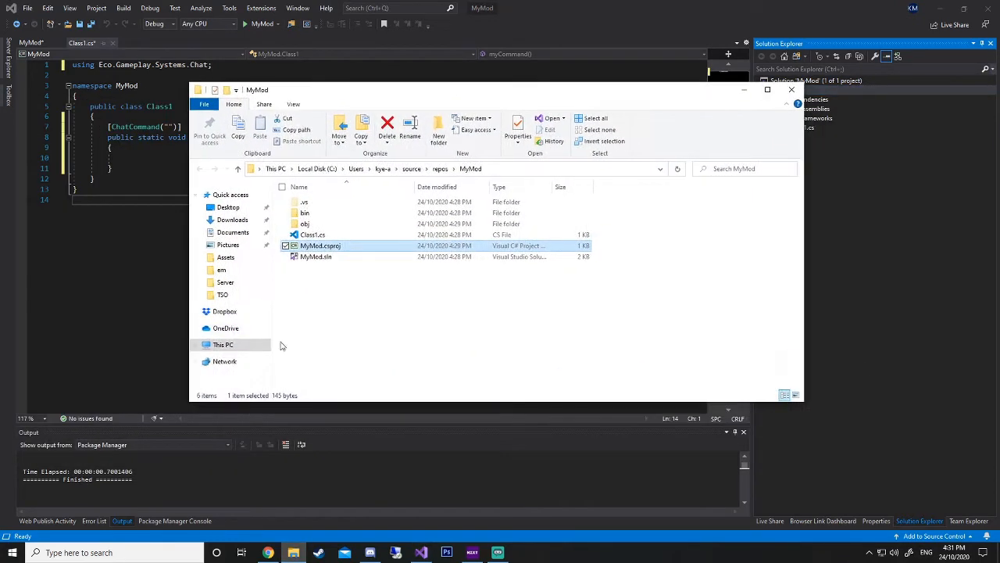
pyautogui.click(368, 354)
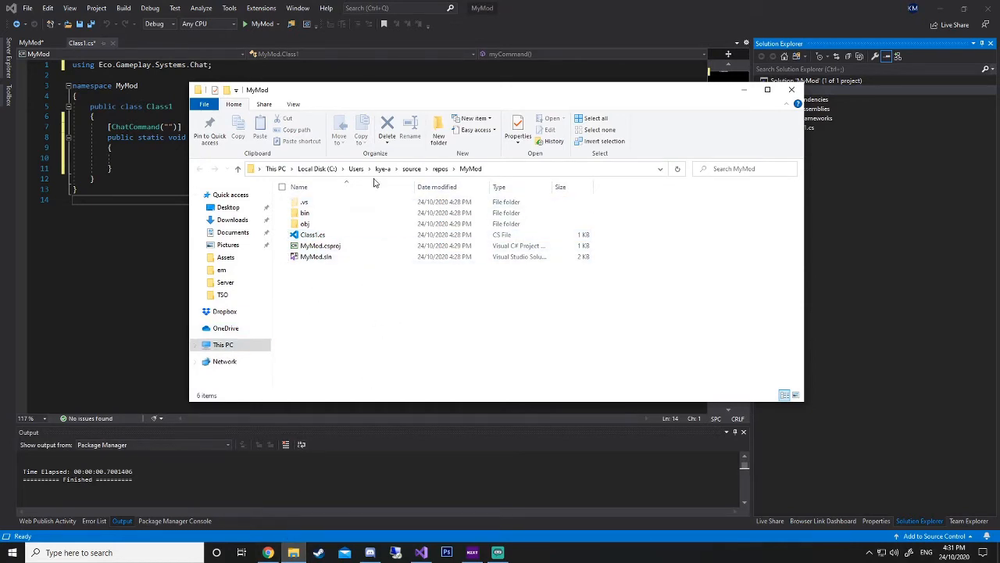
pyautogui.moveTo(640, 93); pyautogui.dragTo(0, 131)
pyautogui.click(818, 241)
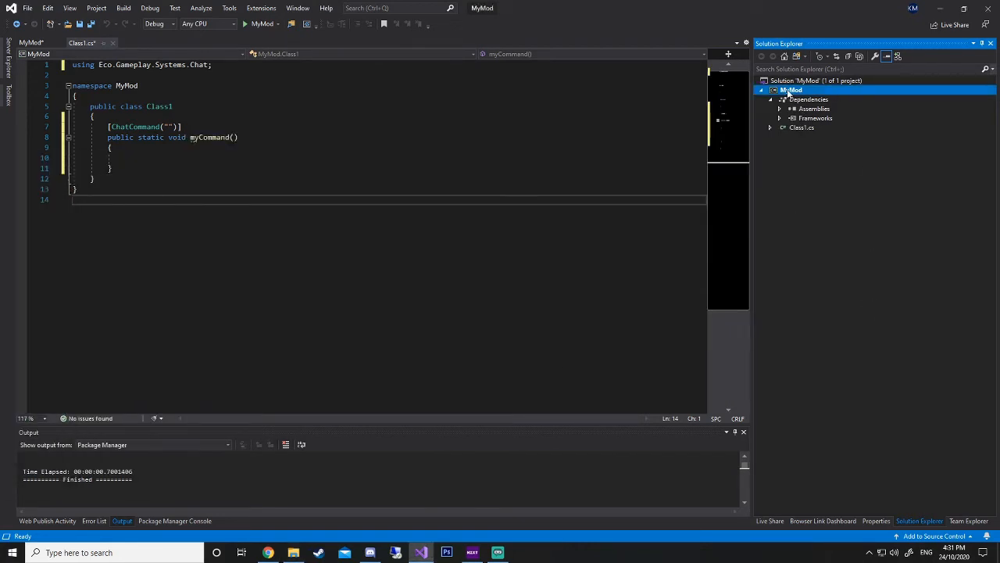
# - Open MyMod's properties and view its build settings and the post-build event command line
pyautogui.rightClick(791, 90)
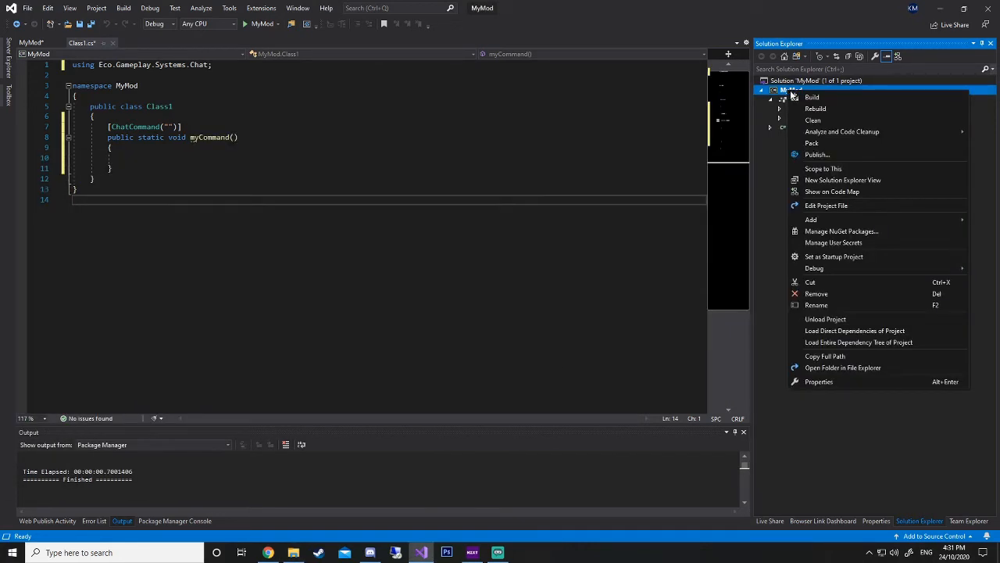
pyautogui.click(872, 383)
pyautogui.click(68, 73)
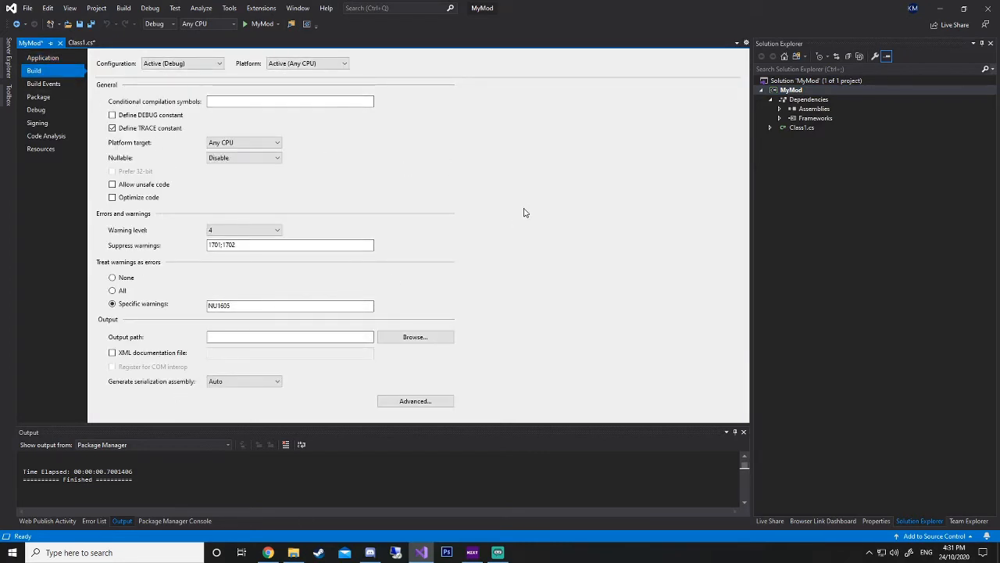
pyautogui.click(42, 83)
pyautogui.click(255, 327)
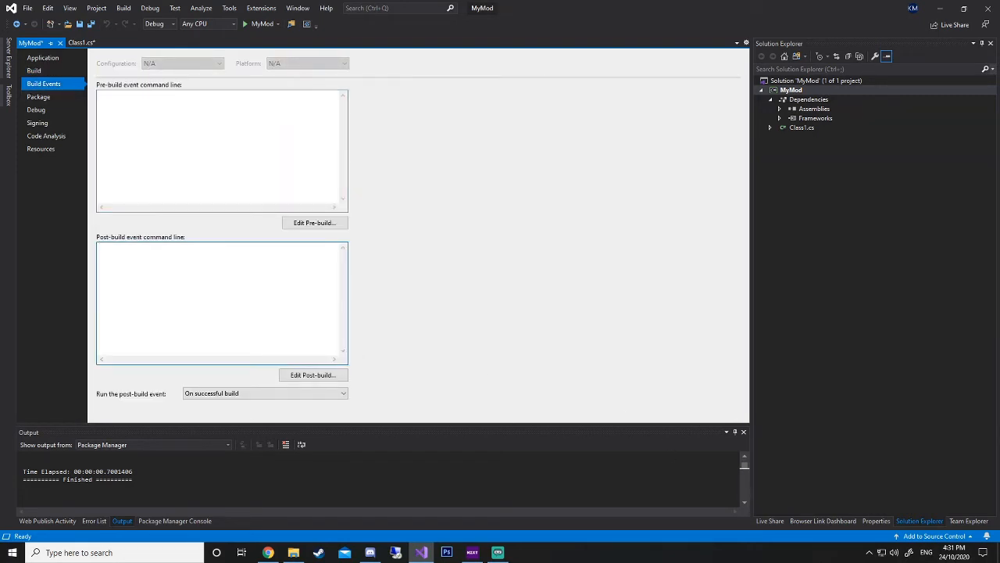
# - Open the Full Kit solution in another Visual Studio window and view the build events in the em-arches project's properties
pyautogui.rightClick(421, 553)
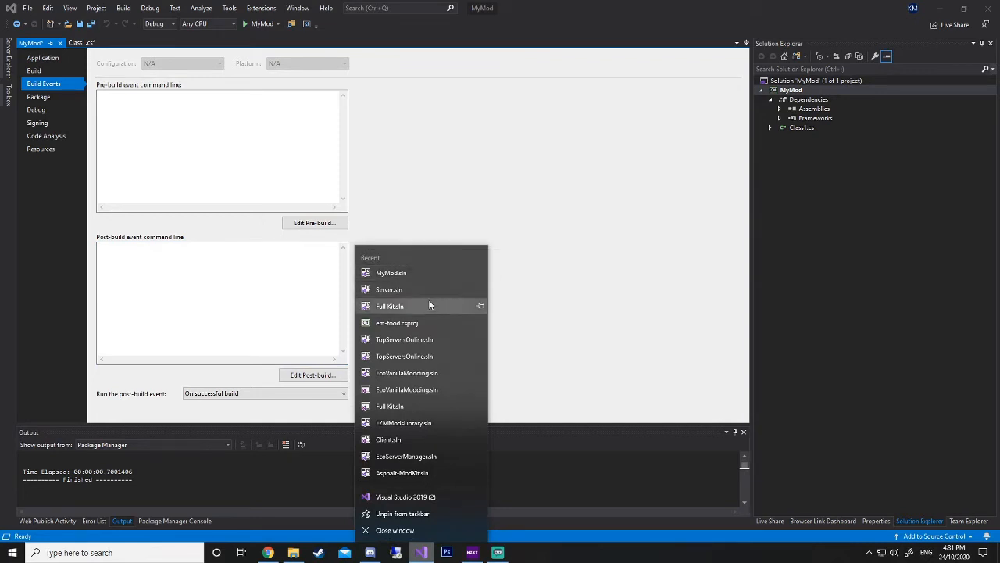
pyautogui.click(429, 305)
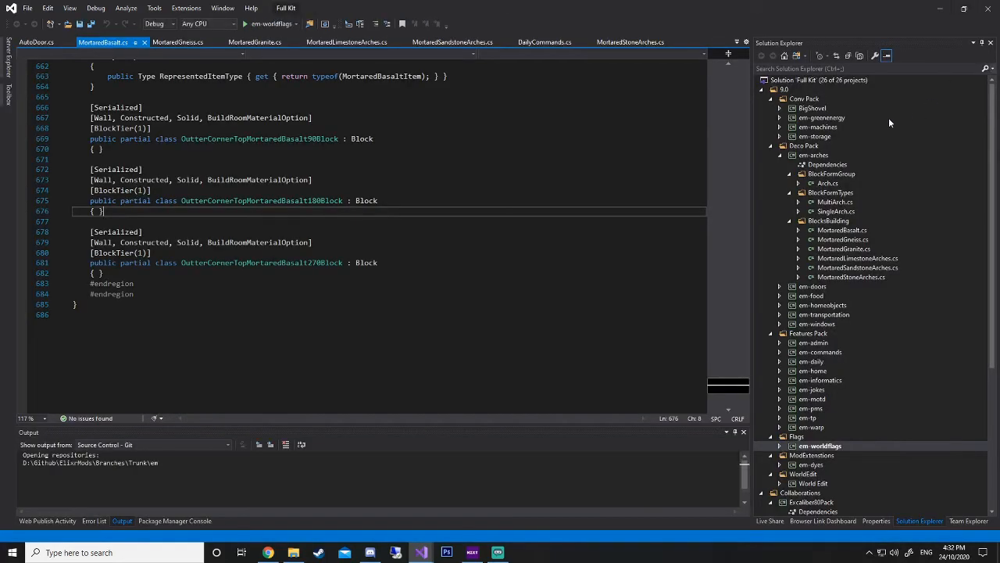
pyautogui.click(820, 159)
pyautogui.hotkey('shift', 'F10')
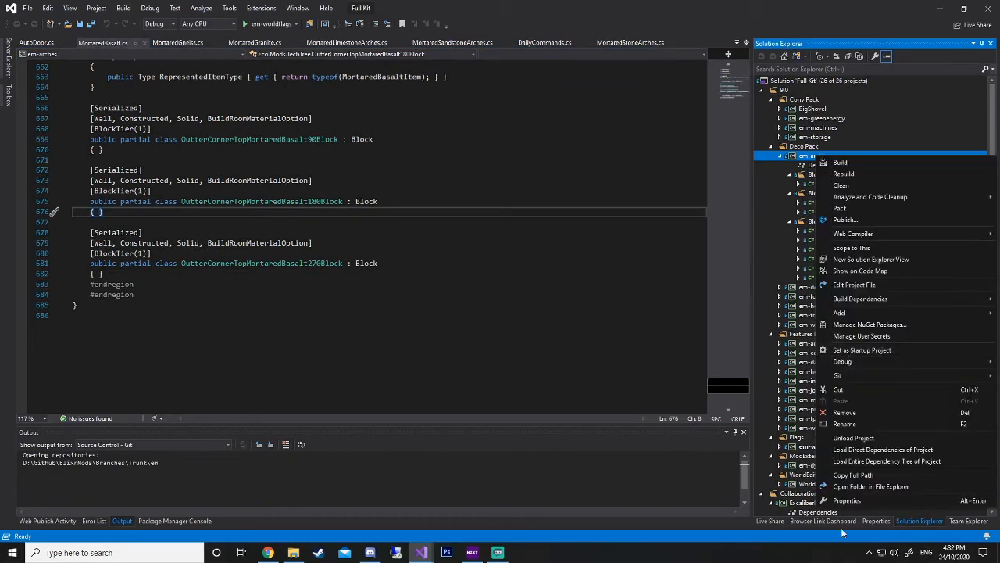
pyautogui.click(844, 503)
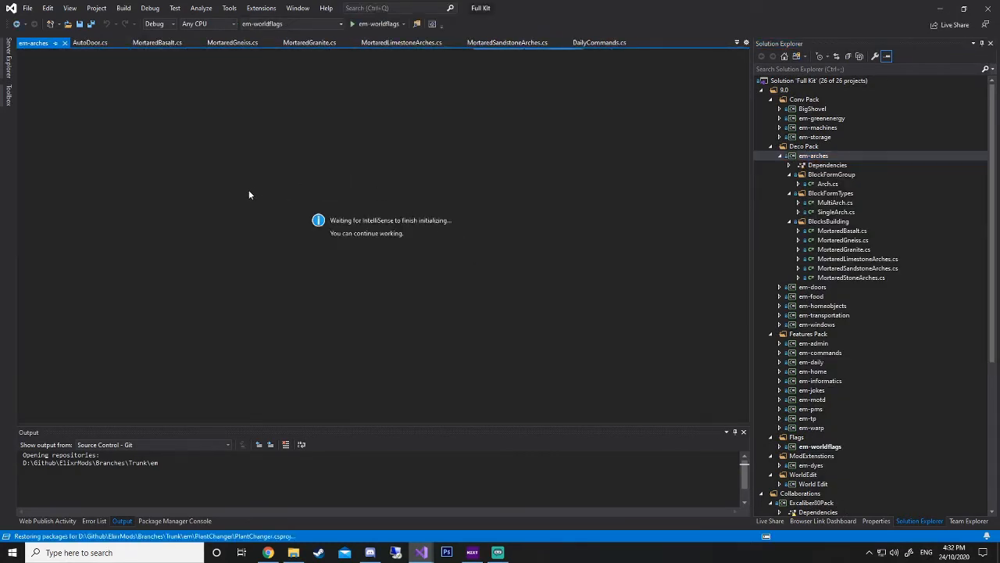
pyautogui.click(779, 156)
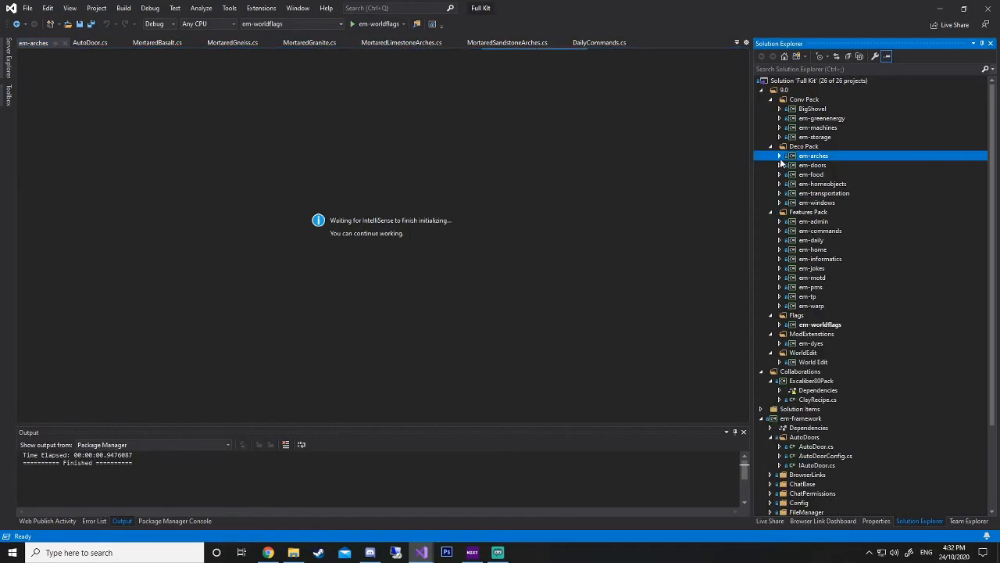
pyautogui.click(771, 381)
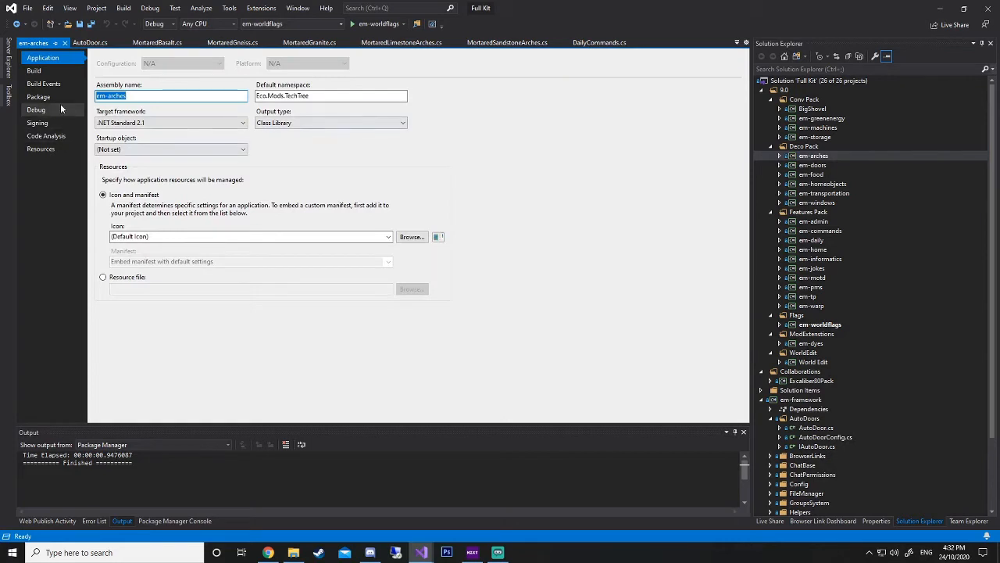
pyautogui.click(44, 83)
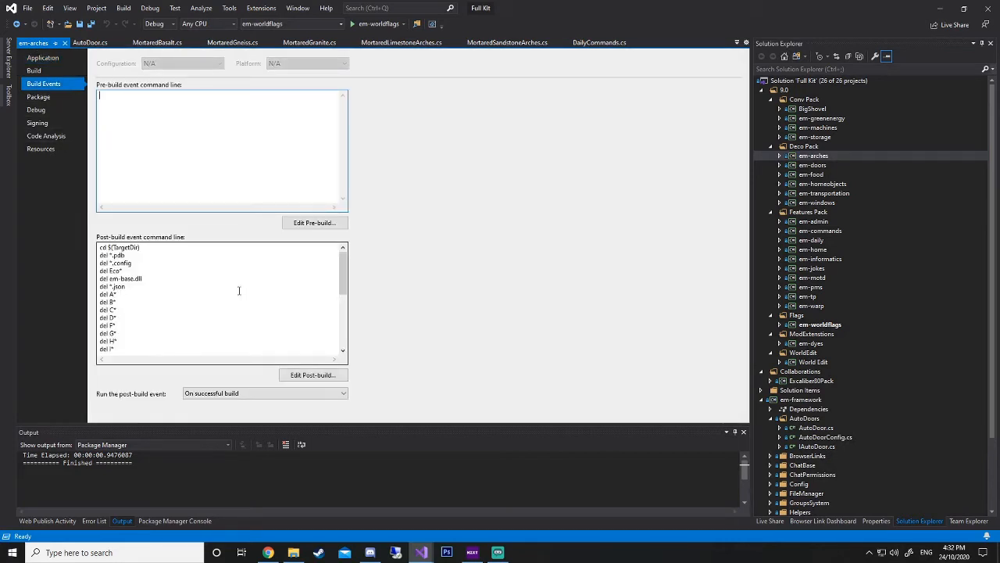
# - Examine the post-build event commands of em-arches, from changing to the target directory through the list of delete commands
pyautogui.click(239, 286)
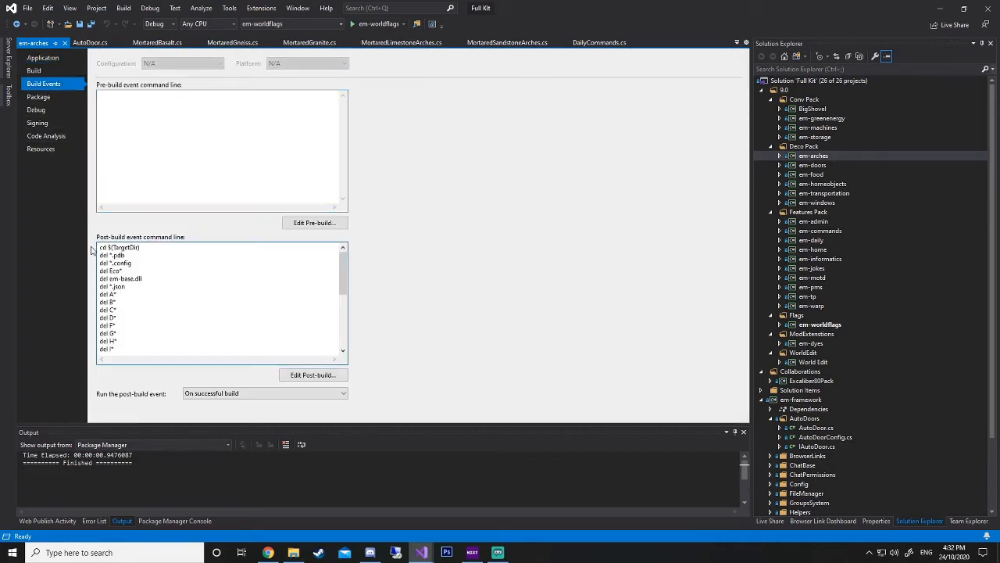
pyautogui.moveTo(100, 254); pyautogui.dragTo(132, 286)
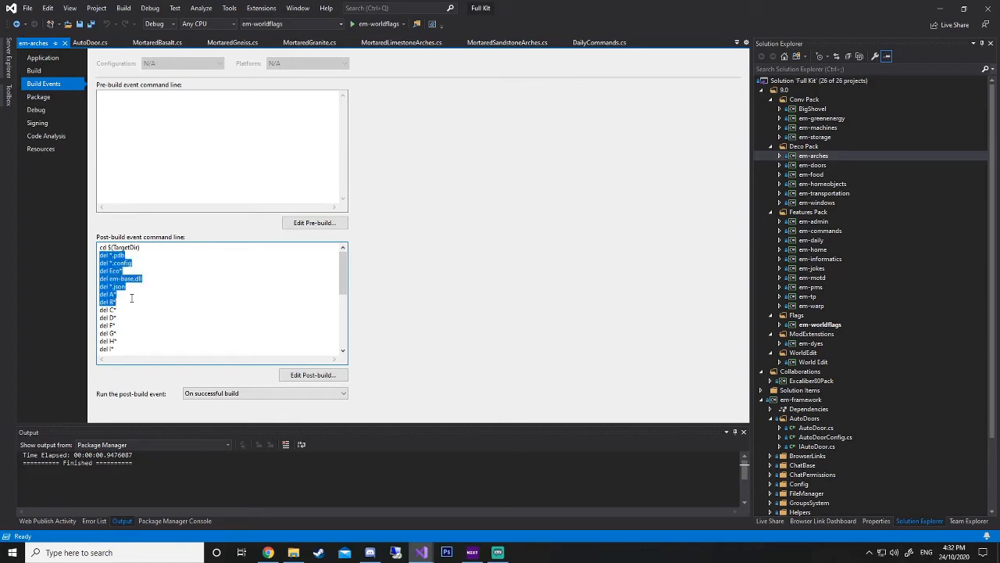
pyautogui.click(159, 247)
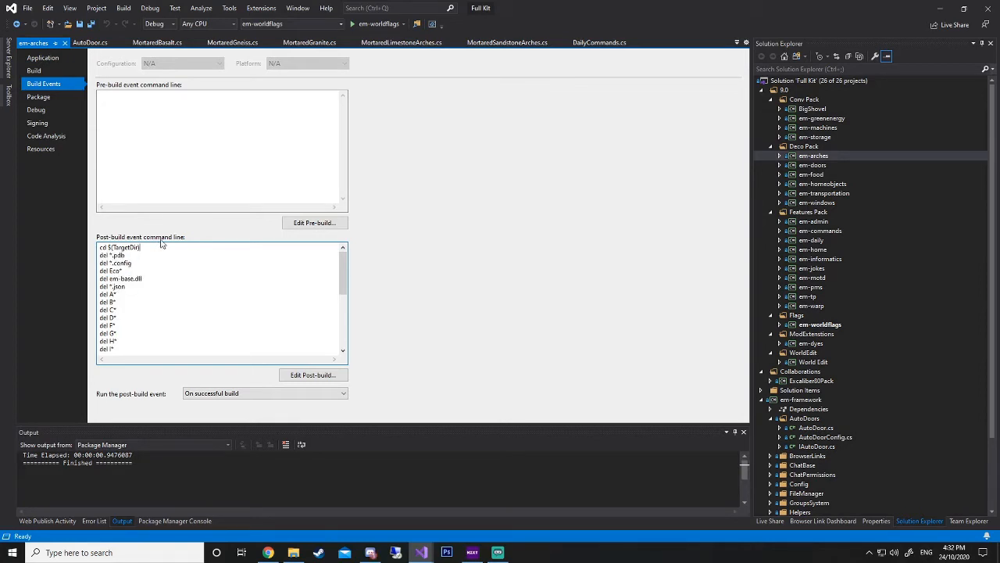
pyautogui.scroll(-1, 240, 262)
pyautogui.scroll(-5, 235, 269)
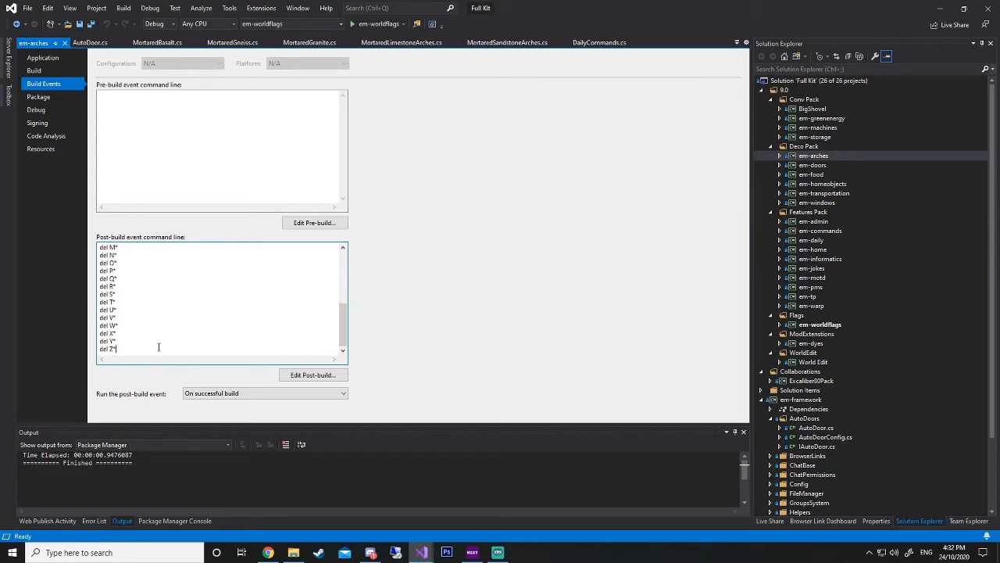
pyautogui.moveTo(158, 346); pyautogui.dragTo(88, 273)
pyautogui.scroll(3, 151, 322)
pyautogui.click(224, 268)
pyautogui.scroll(-3, 268, 297)
pyautogui.scroll(3, 265, 297)
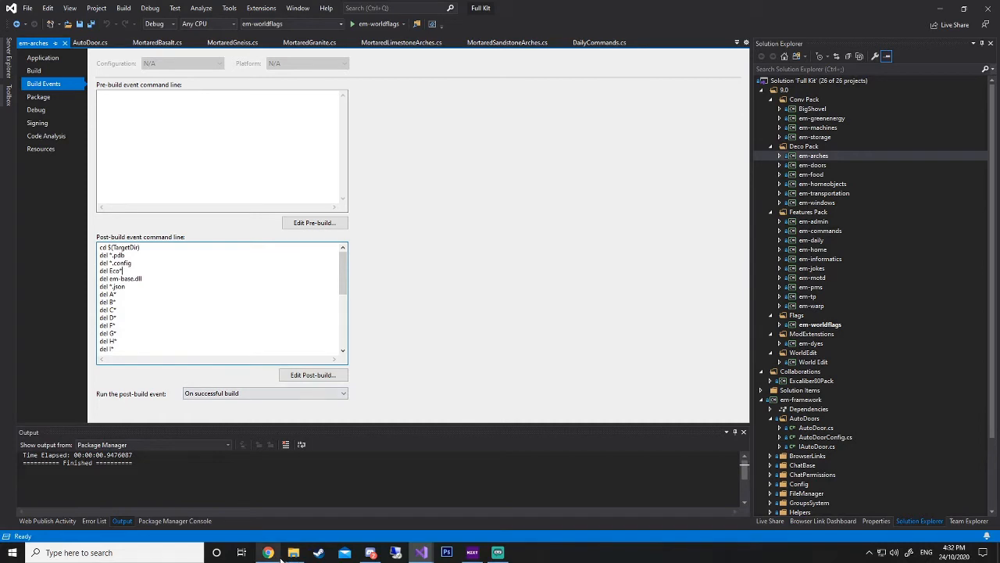
# - Return to the MyMod solution, close its project properties, and build the MyMod project
pyautogui.moveTo(421, 553)
pyautogui.click(361, 494)
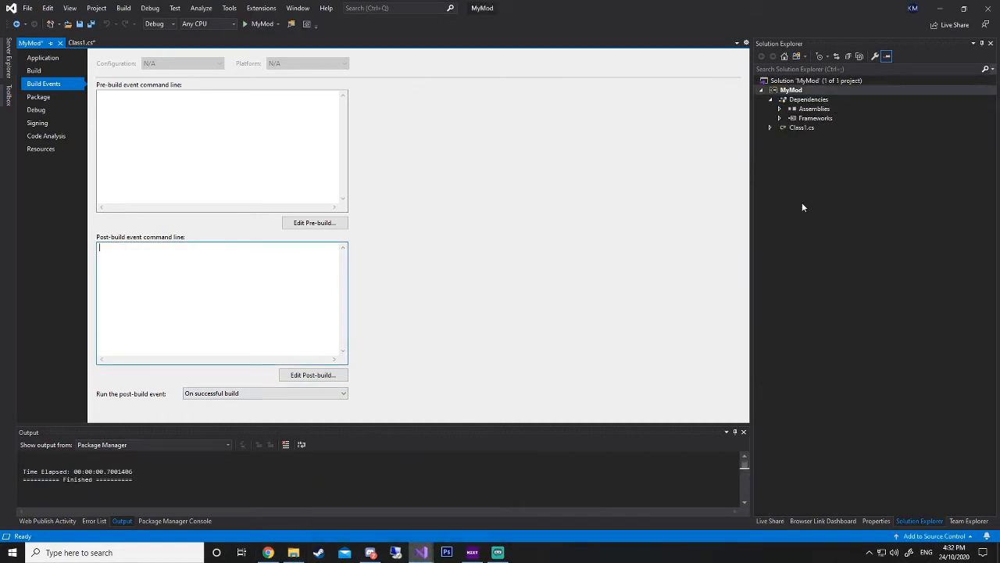
pyautogui.click(801, 203)
pyautogui.click(60, 43)
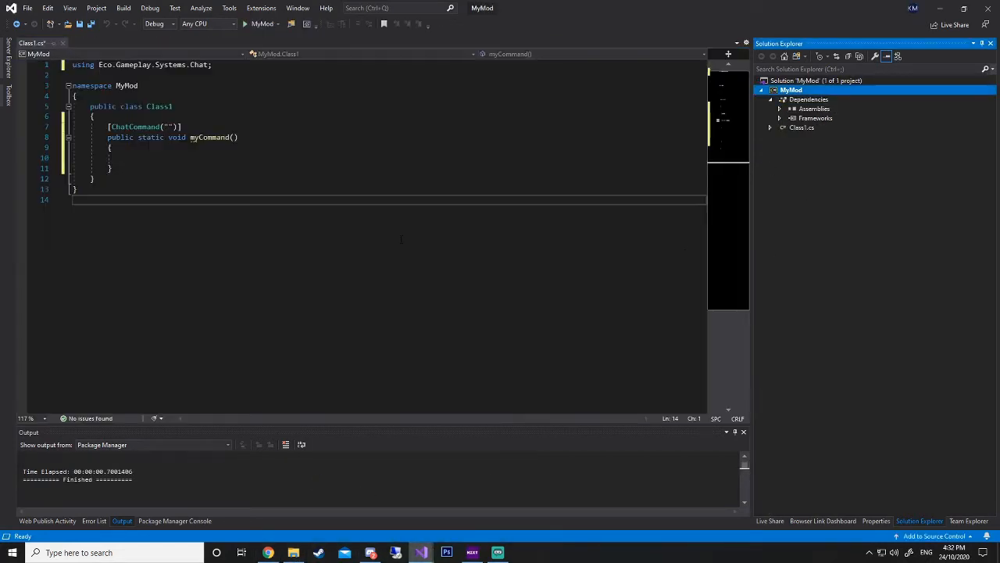
pyautogui.rightClick(801, 91)
pyautogui.click(841, 100)
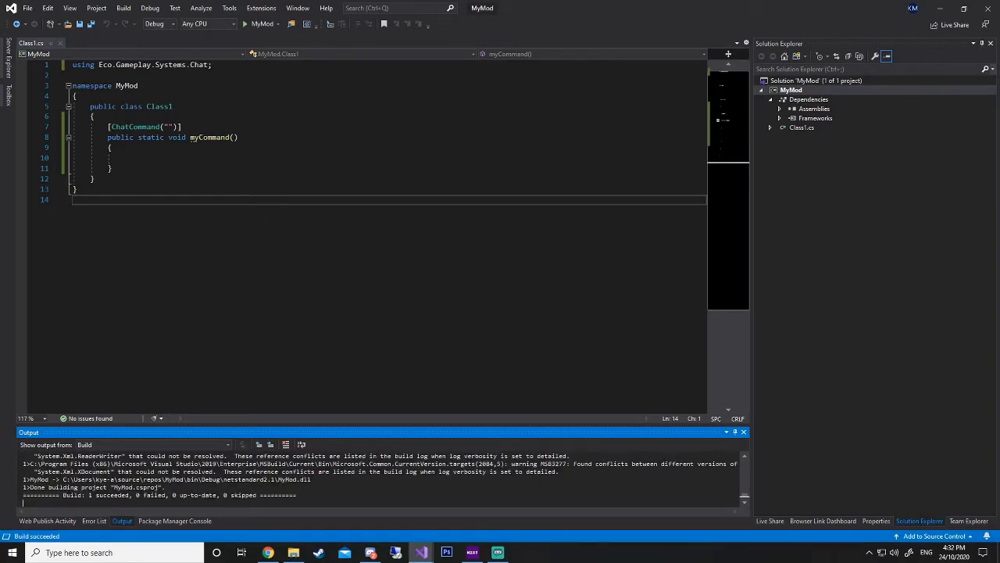
# - Open MyMod's bin\Debug\netstandard2.1 folder in File Explorer and examine the files produced by the build
pyautogui.moveTo(367, 561); pyautogui.dragTo(353, 96)
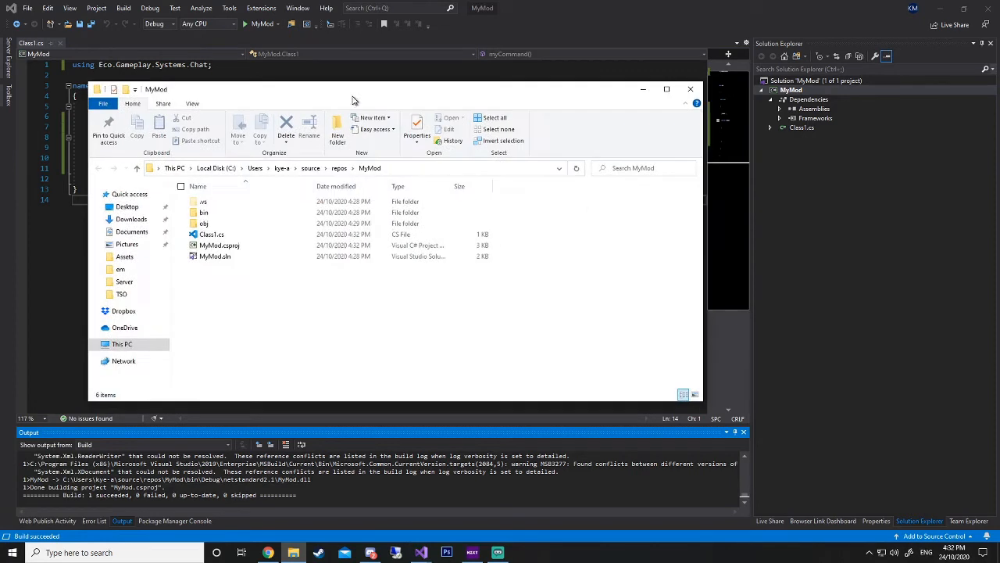
pyautogui.click(229, 215)
pyautogui.doubleClick(232, 210)
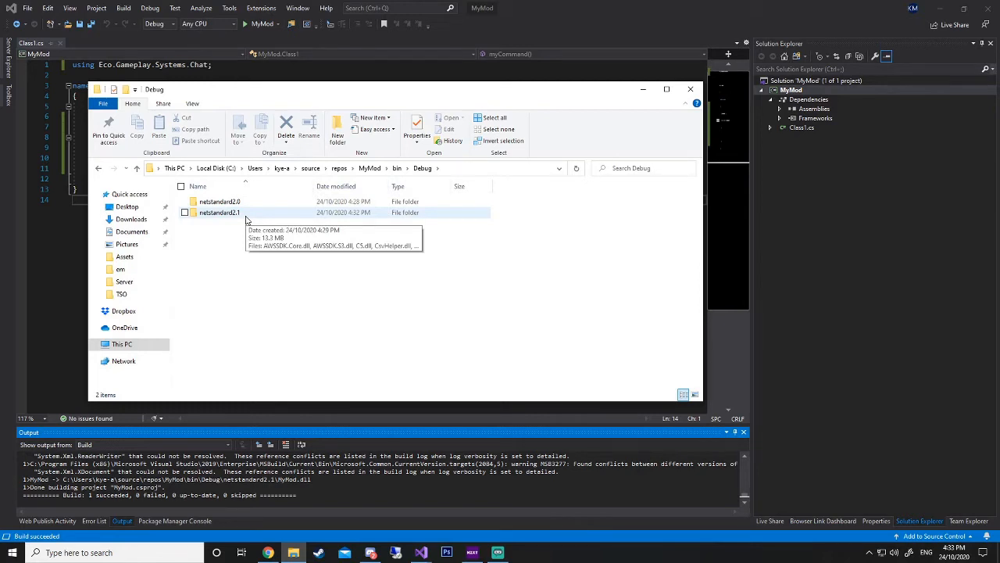
pyautogui.doubleClick(246, 220)
pyautogui.scroll(-1, 288, 216)
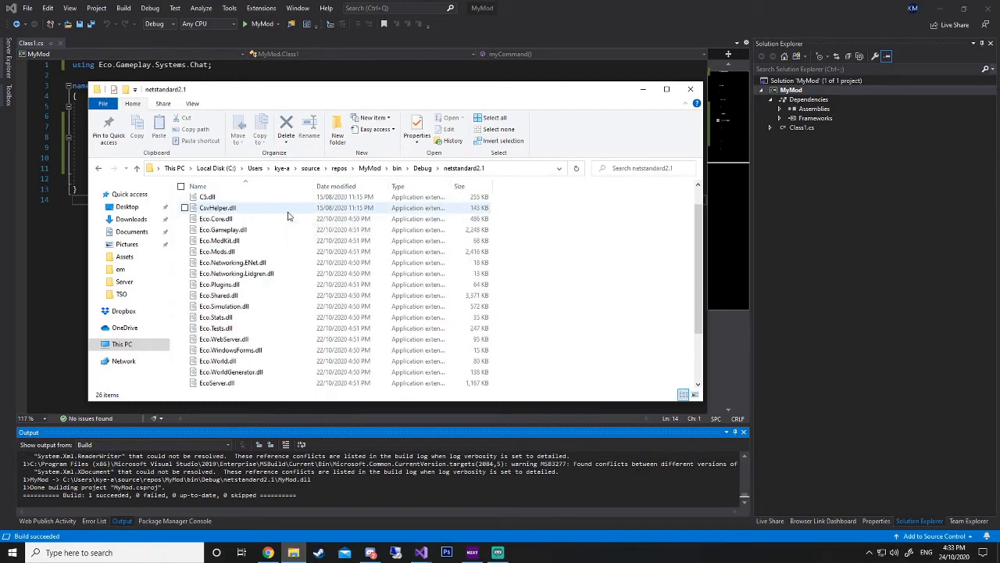
pyautogui.scroll(-3, 287, 216)
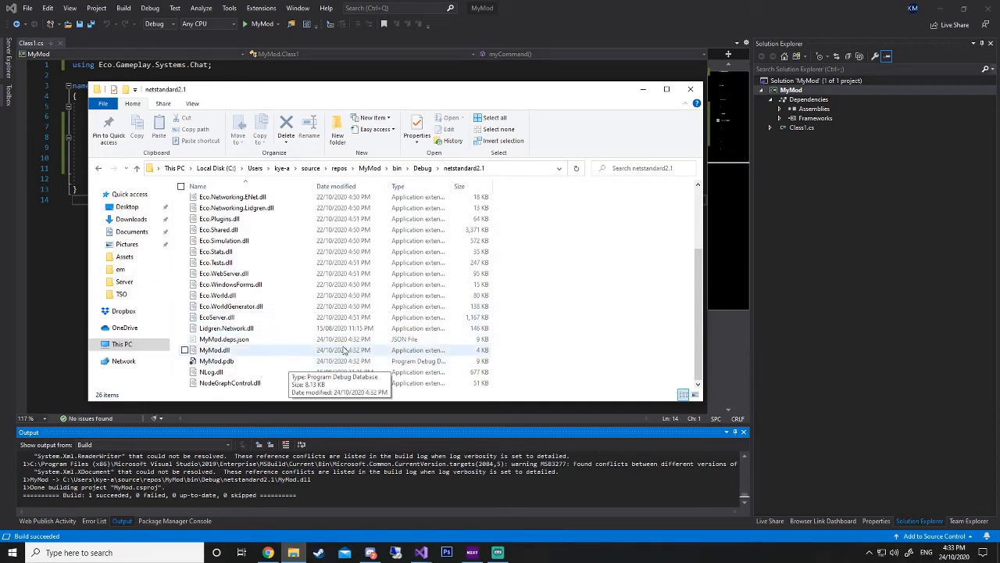
# - Return to Visual Studio and reopen MyMod's properties at the post-build event command line
pyautogui.click(850, 208)
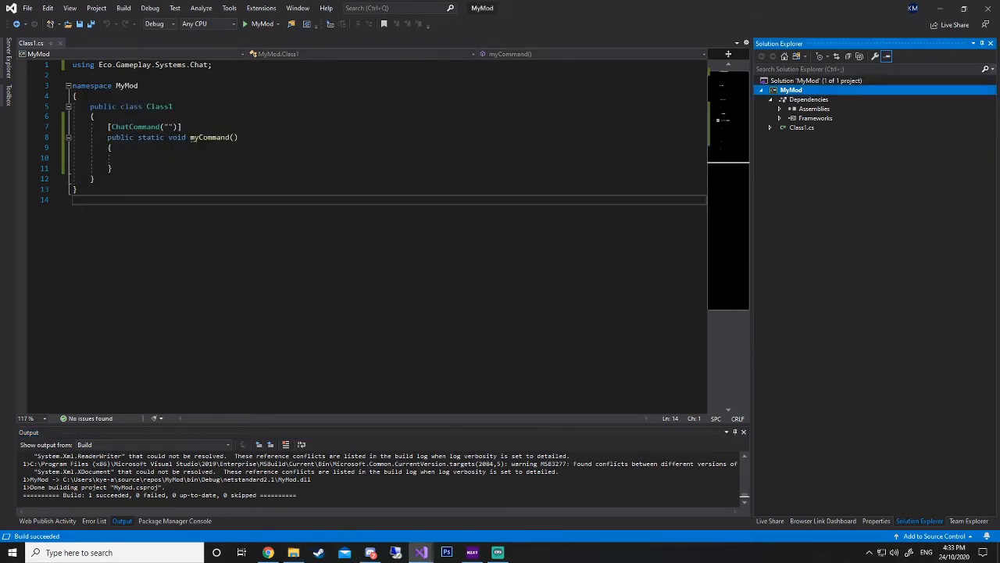
pyautogui.rightClick(794, 91)
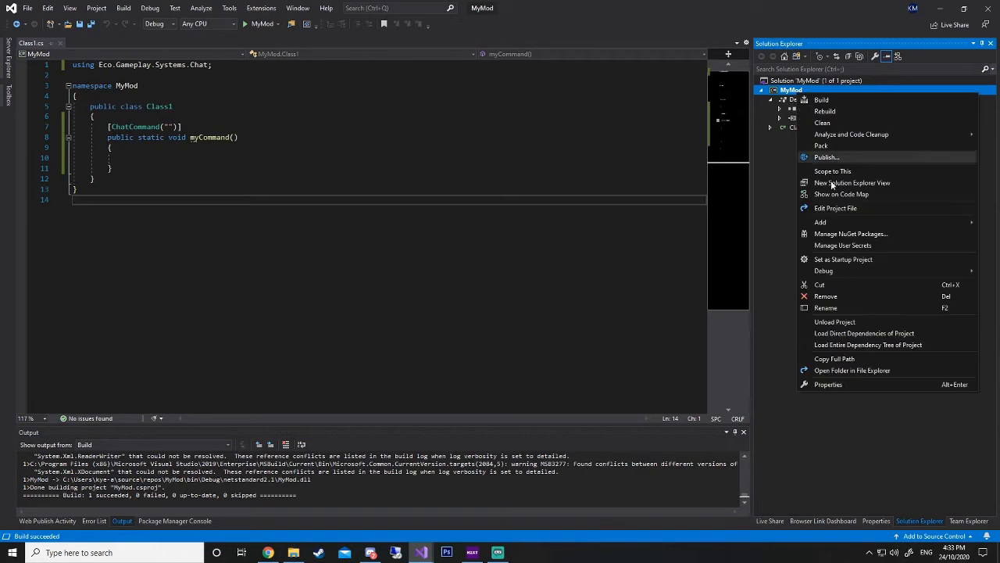
pyautogui.click(858, 383)
pyautogui.click(177, 273)
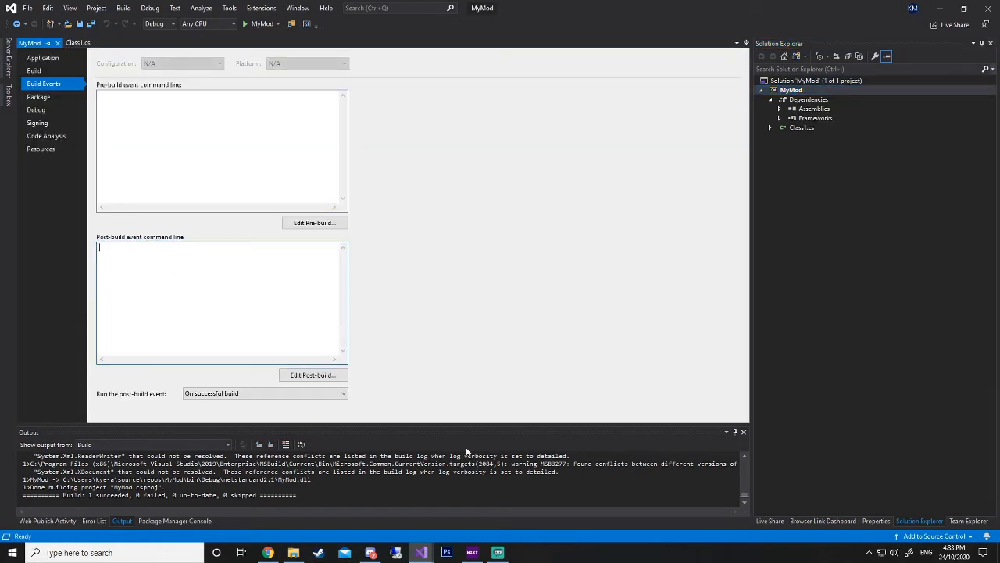
# - Copy all post-build event commands from em-arches in the Full Kit solution into MyMod's post-build event command line
pyautogui.click(425, 553)
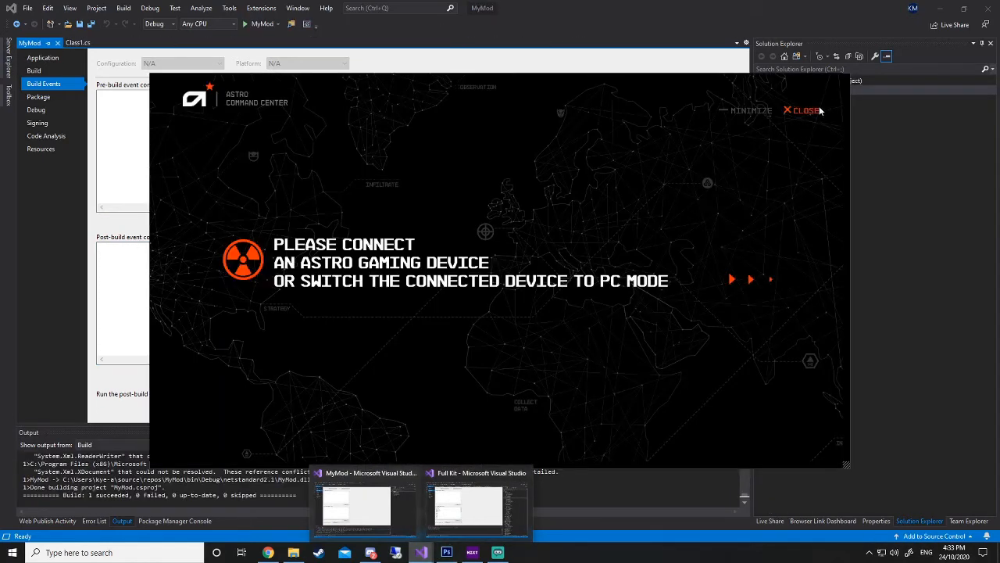
pyautogui.click(804, 110)
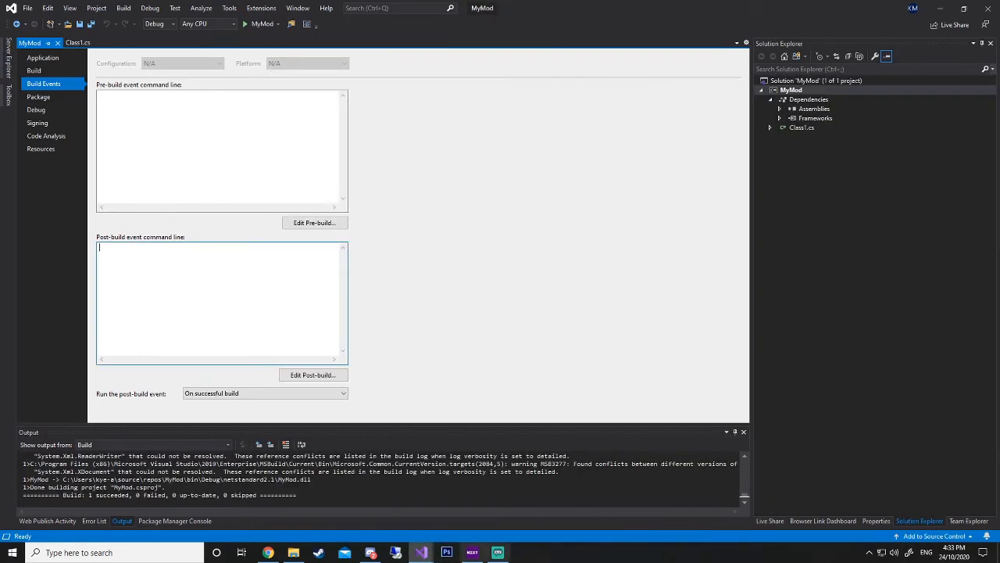
pyautogui.moveTo(421, 552)
pyautogui.click(455, 512)
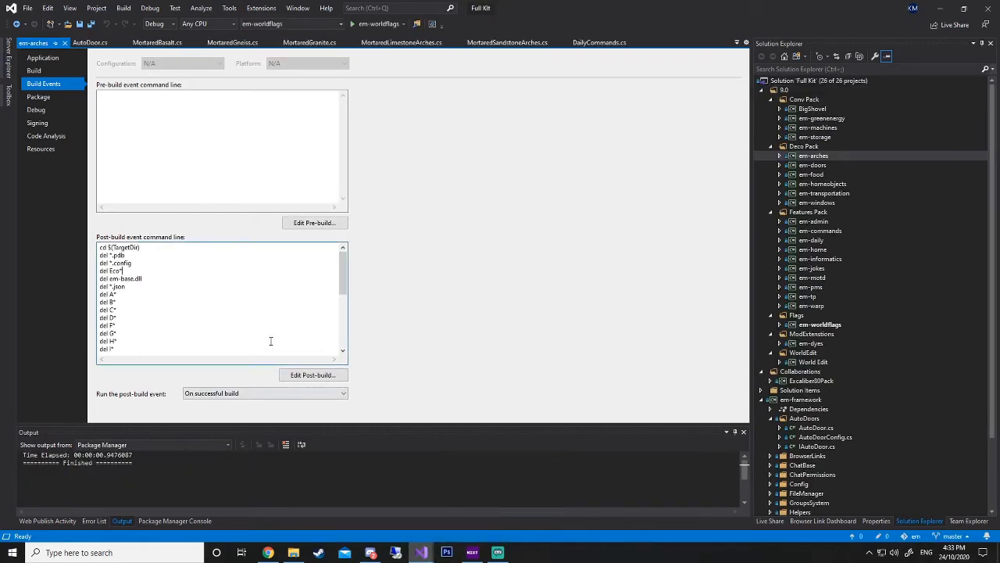
pyautogui.scroll(-6, 263, 335)
pyautogui.hotkey('ctrl', 'a')
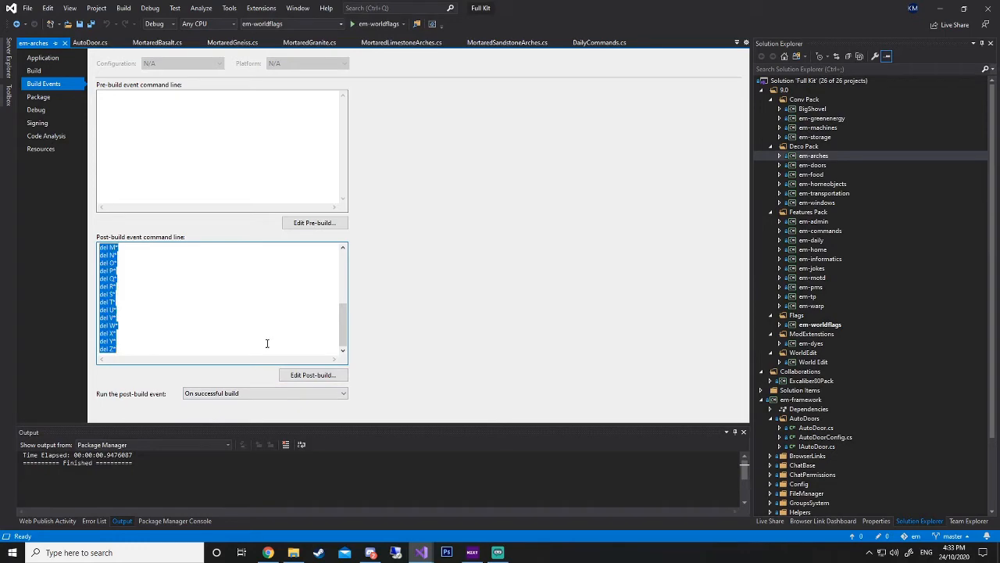
pyautogui.click(940, 8)
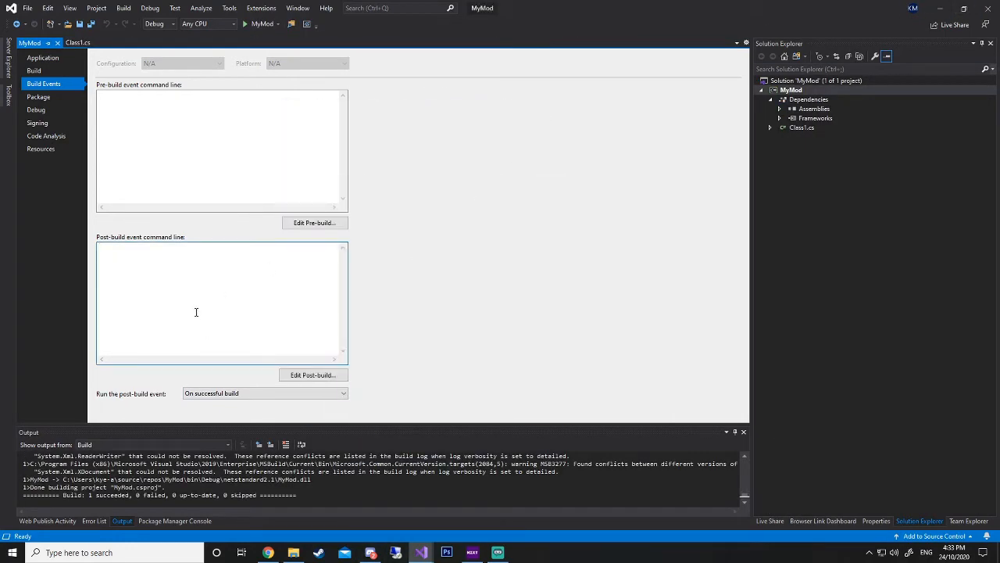
pyautogui.click(196, 311)
pyautogui.hotkey('ctrl', 'v')
# - Remove the del M* line from MyMod's post-build event commands
pyautogui.scroll(5, 195, 285)
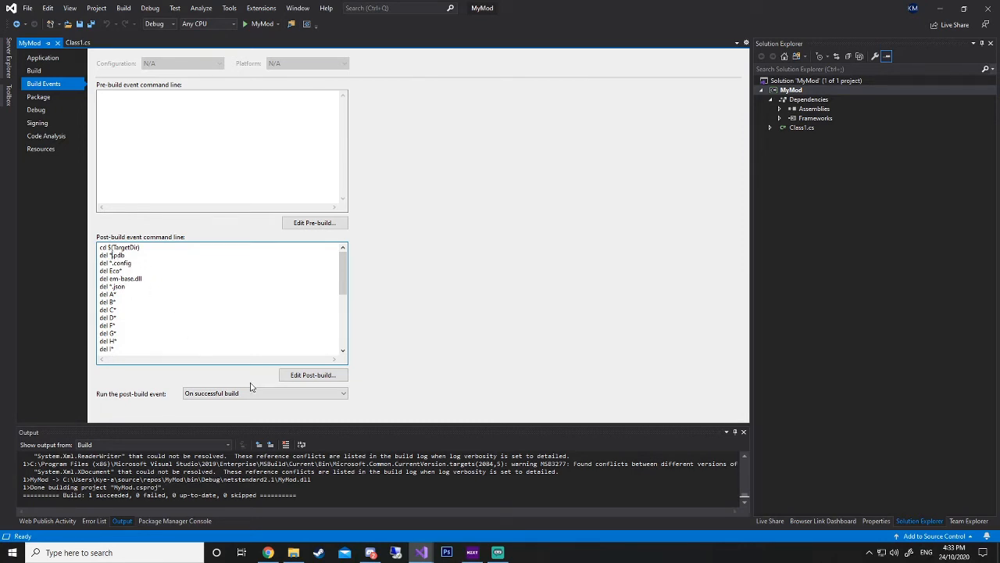
pyautogui.hotkey('shift', 'Right')
pyautogui.hotkey('shift', 'Right')
pyautogui.hotkey('shift', 'Right')
pyautogui.hotkey('shift', 'Right')
pyautogui.hotkey('shift', 'Right')
pyautogui.hotkey('shift', 'Right')
pyautogui.click(140, 296)
pyautogui.scroll(-2, 140, 305)
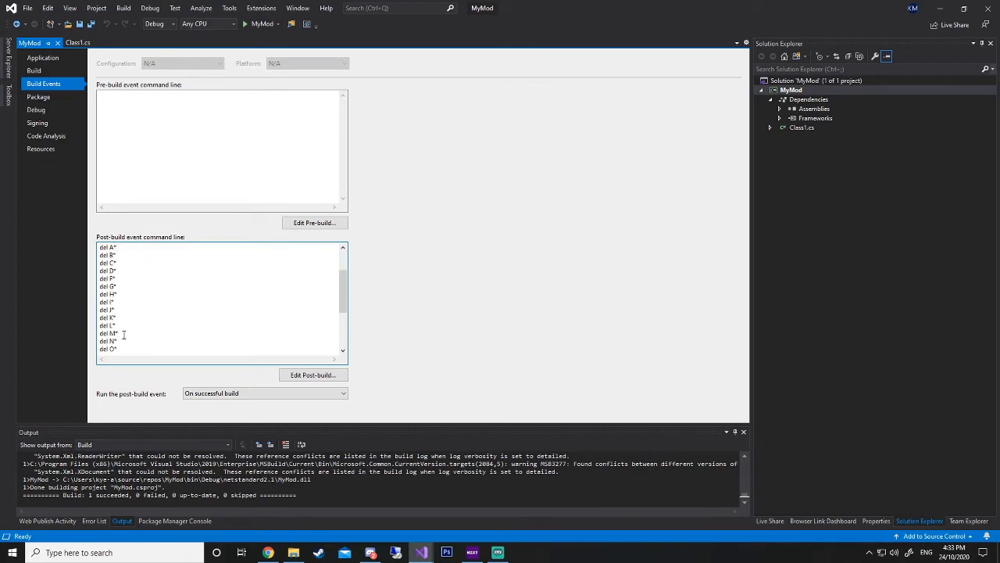
pyautogui.moveTo(120, 334); pyautogui.dragTo(119, 326)
pyautogui.press('BackSpace')
pyautogui.click(215, 290)
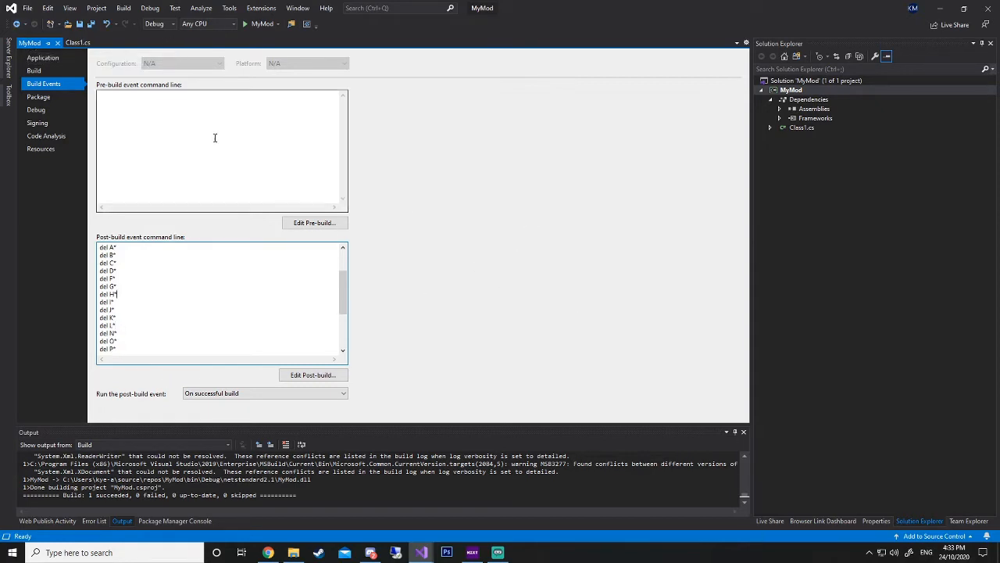
# - Build MyMod with the edited post-build events and check the contents of the netstandard2.1 output folder
pyautogui.rightClick(800, 89)
pyautogui.click(823, 95)
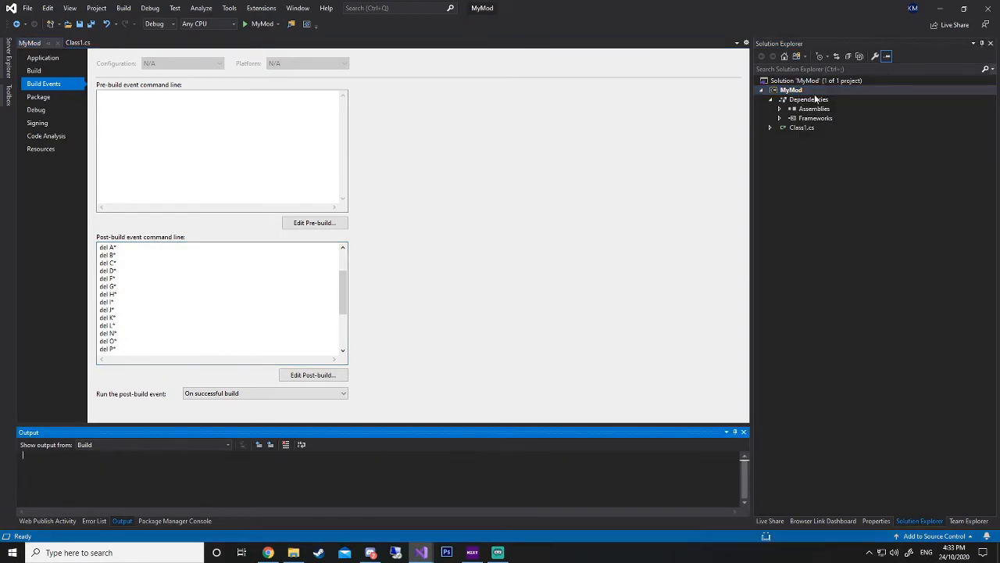
pyautogui.click(294, 553)
pyautogui.click(201, 205)
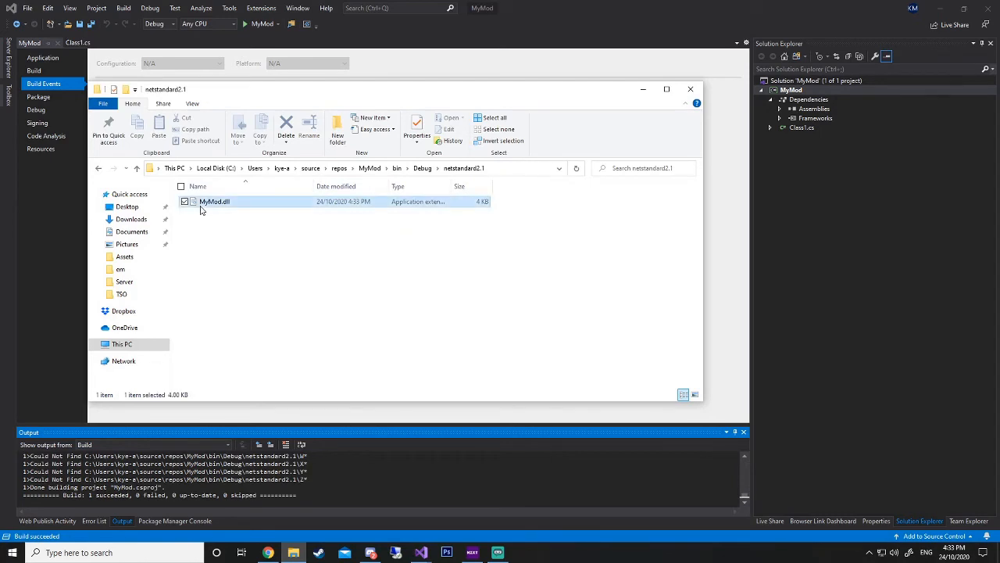
pyautogui.click(257, 270)
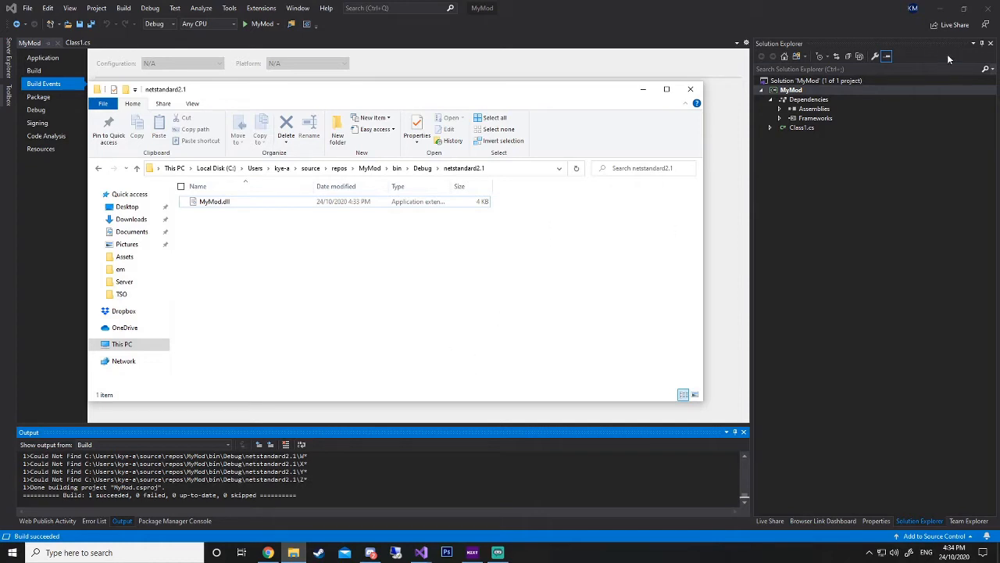
# - Close the File Explorer window and the MyMod solution's Visual Studio window, and go to the Windows search
pyautogui.click(690, 89)
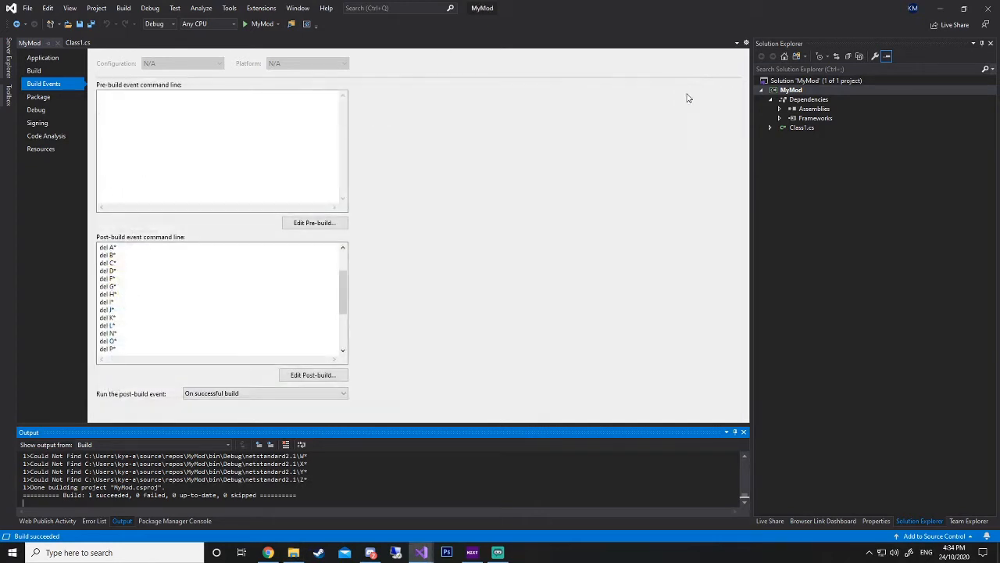
pyautogui.click(988, 8)
pyautogui.click(154, 555)
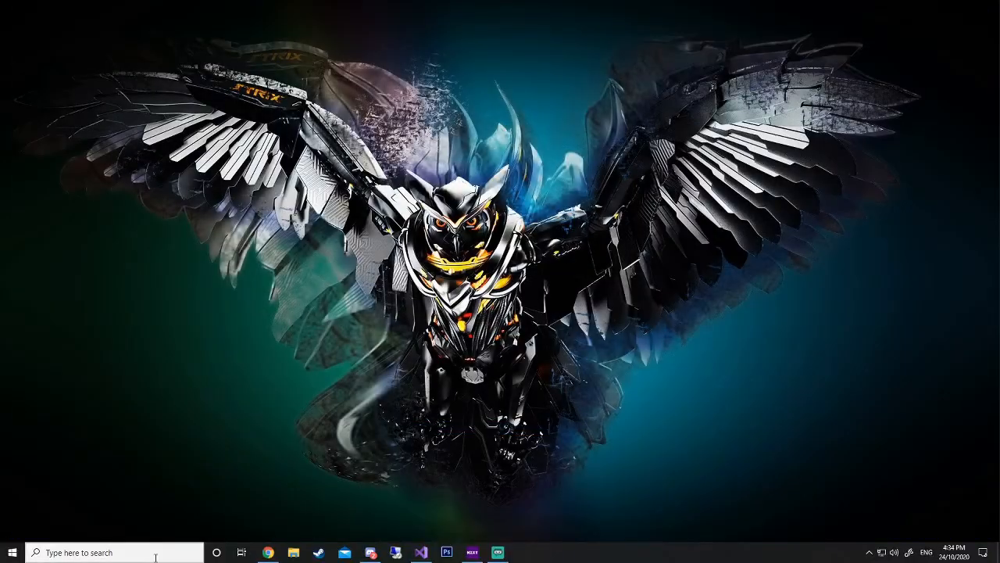
# - Launch Unity Hub and show its list of projects
pyautogui.write('unity')
pyautogui.press('Return')
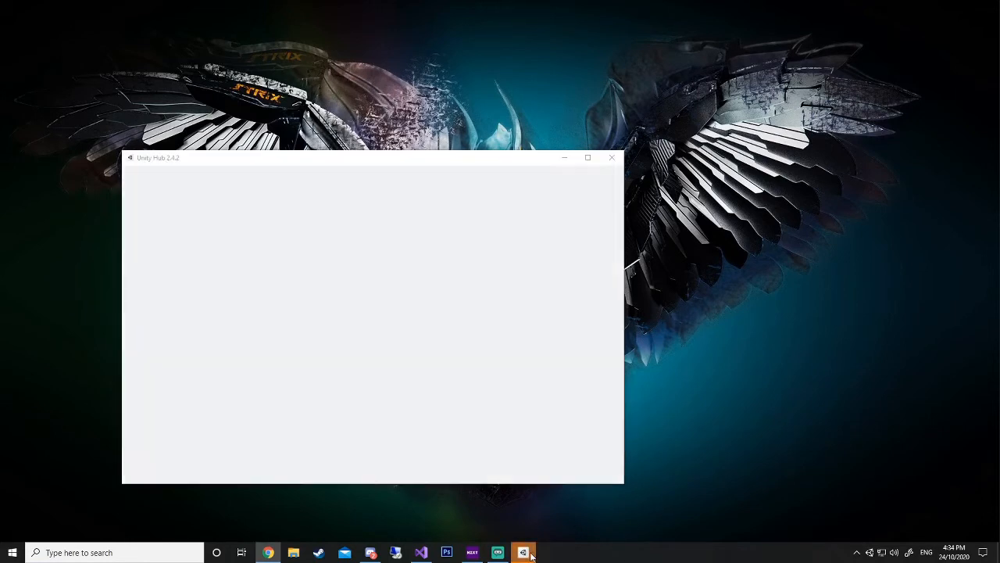
pyautogui.click(514, 225)
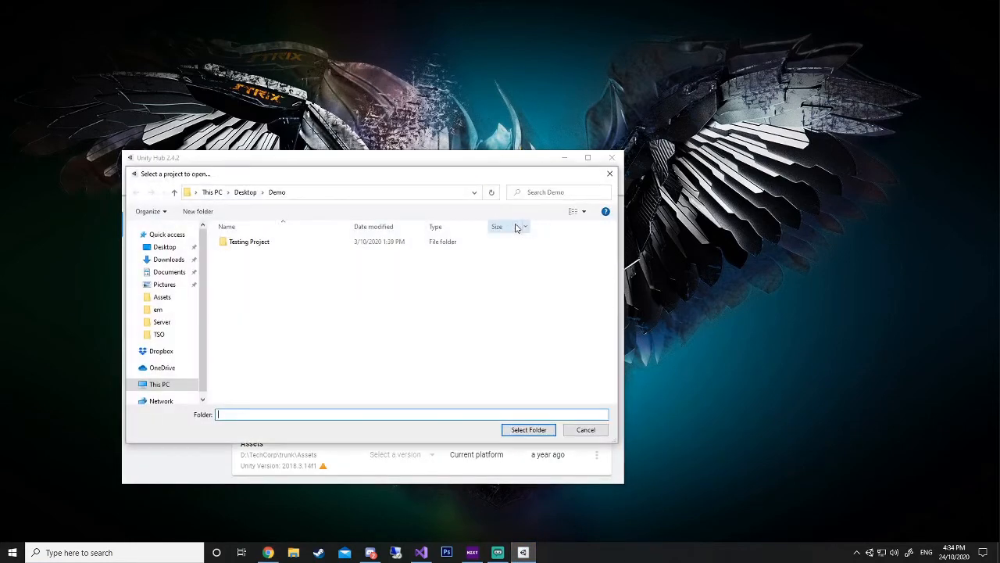
pyautogui.click(584, 429)
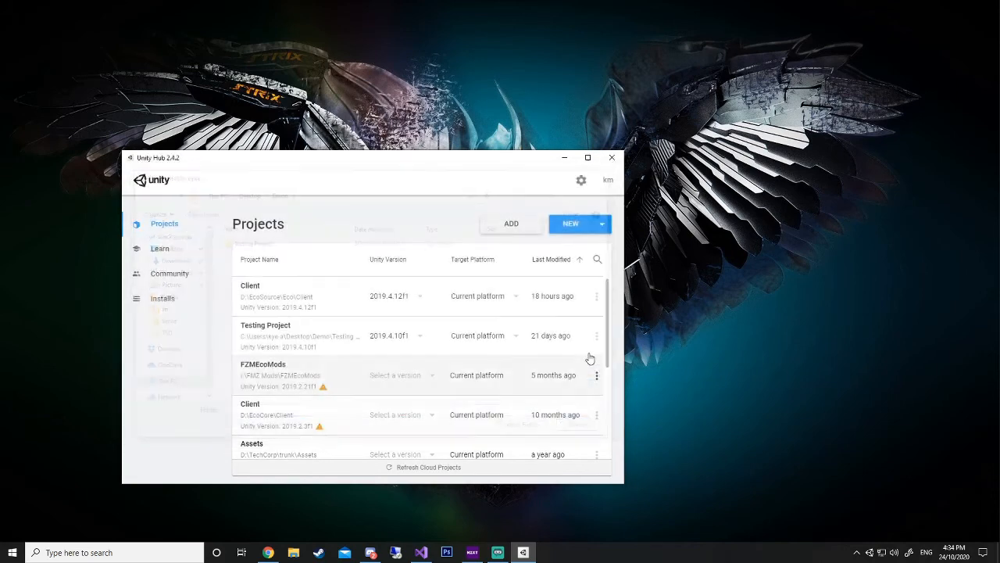
# - Create a new 3D Unity project named MyMod in the Demo folder on the desktop
pyautogui.click(564, 227)
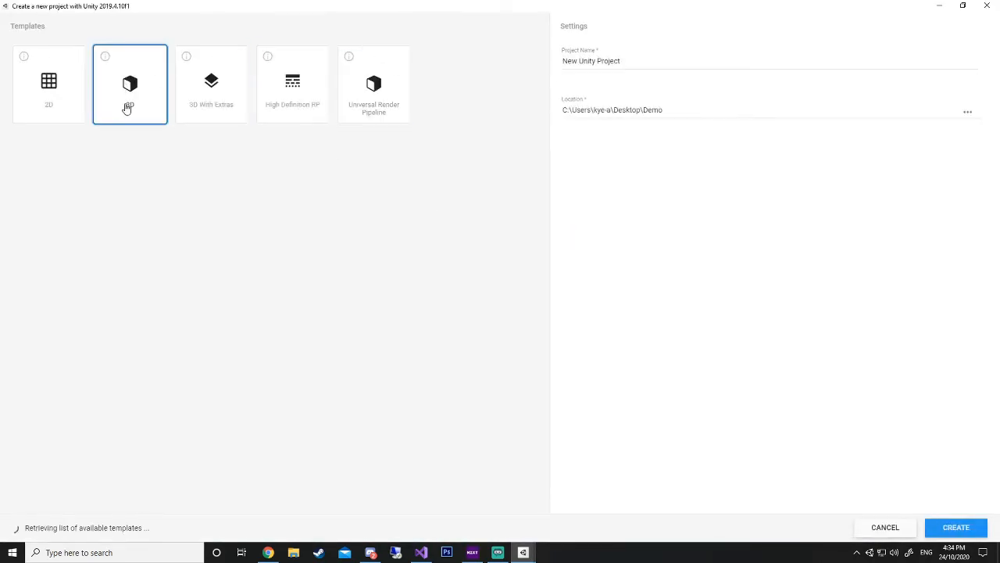
pyautogui.click(629, 51)
pyautogui.hotkey('ctrl', 'a')
pyautogui.write('MyMo')
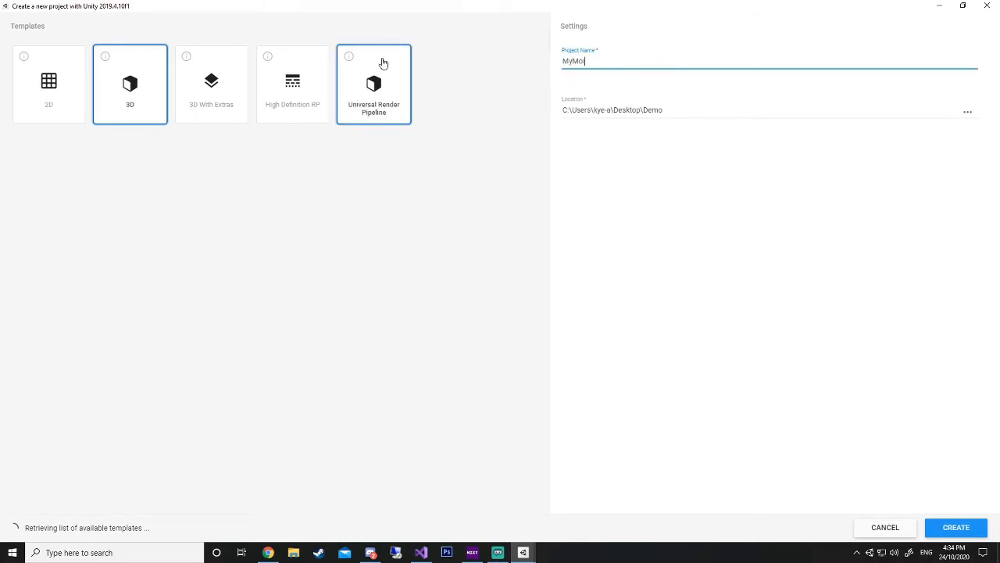
pyautogui.write('d')
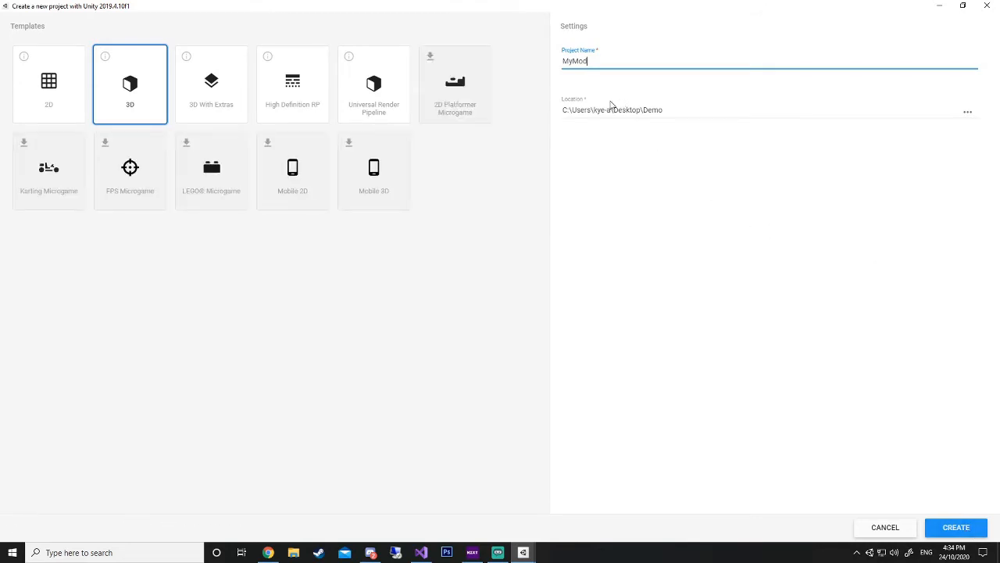
pyautogui.click(968, 526)
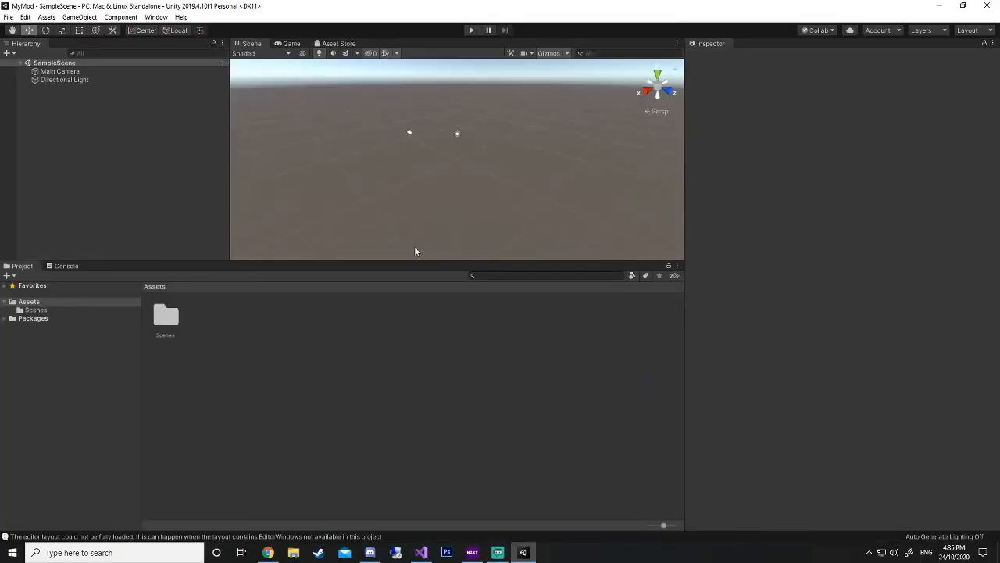
# - Enlarge the Scene view by making the Project, Inspector and Hierarchy areas smaller
pyautogui.moveTo(427, 261); pyautogui.dragTo(435, 371)
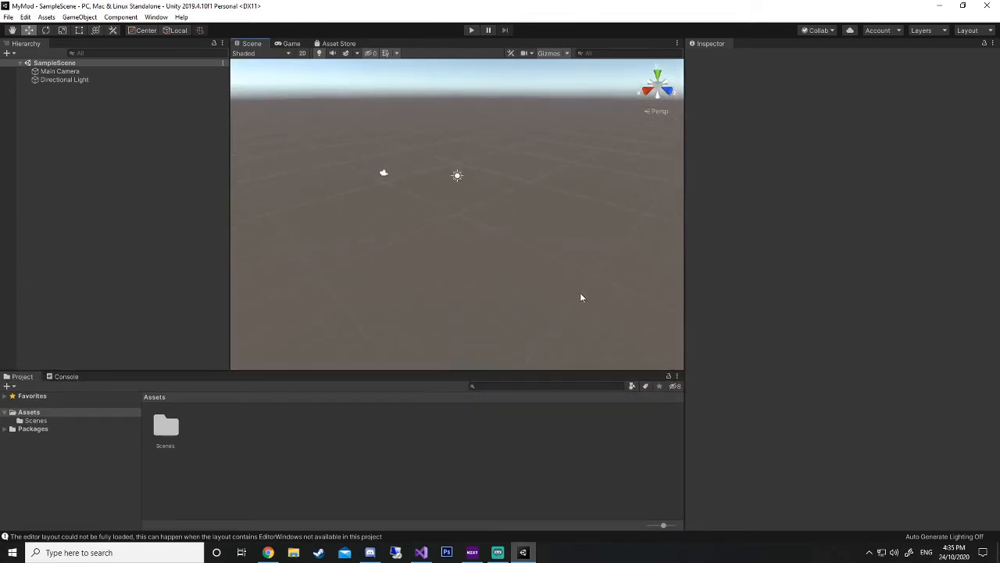
pyautogui.moveTo(685, 182); pyautogui.dragTo(748, 187)
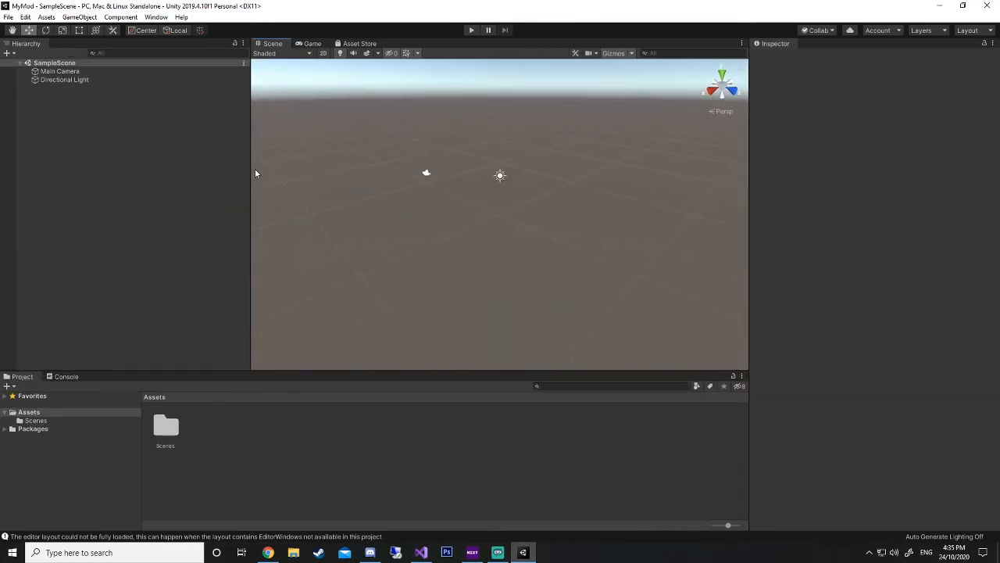
pyautogui.moveTo(250, 172); pyautogui.dragTo(205, 166)
# - Delete the Main Camera and Directional Light from SampleScene and save the scene
pyautogui.click(85, 72)
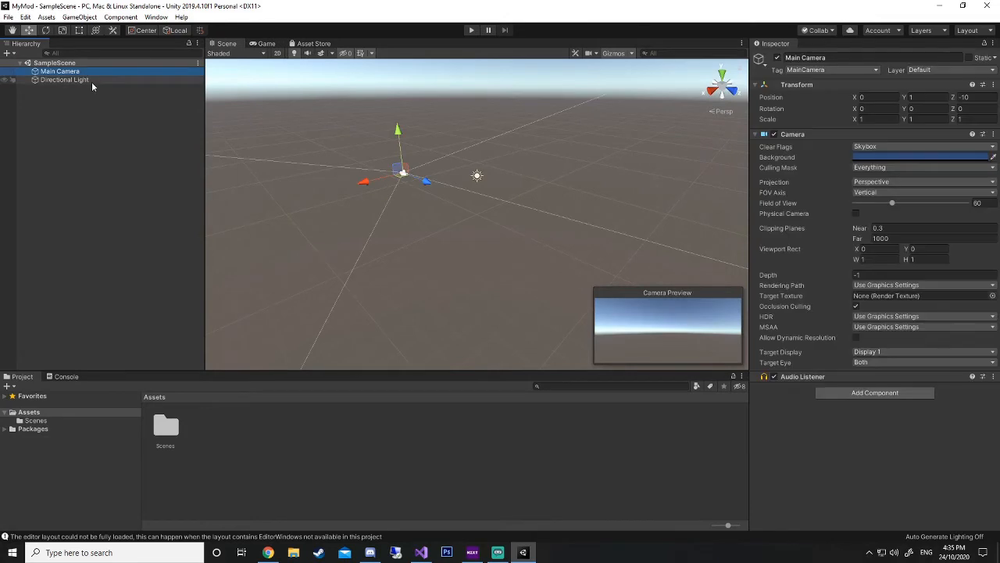
pyautogui.keyDown('shift'); pyautogui.click(91, 81); pyautogui.keyUp('shift')
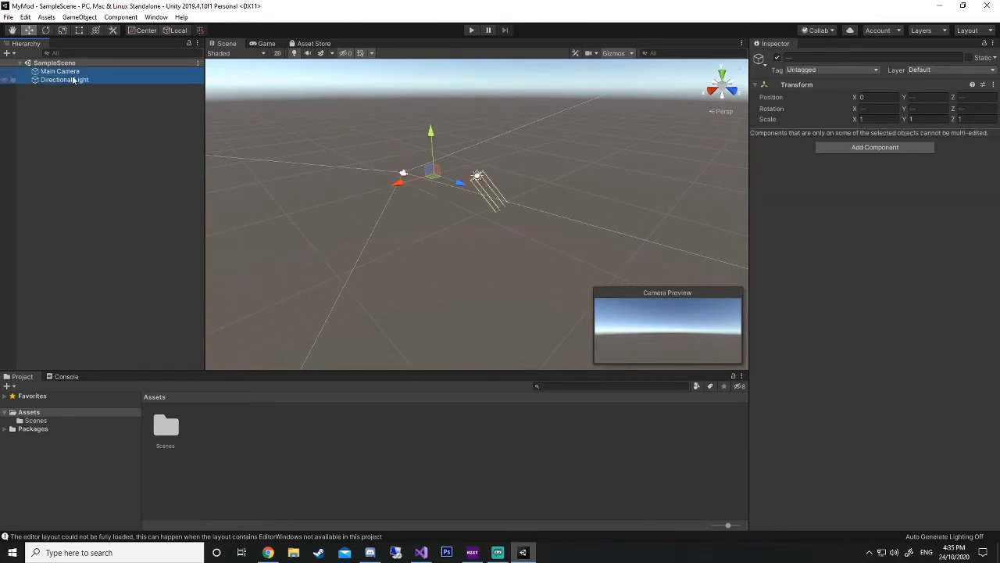
pyautogui.press('Delete')
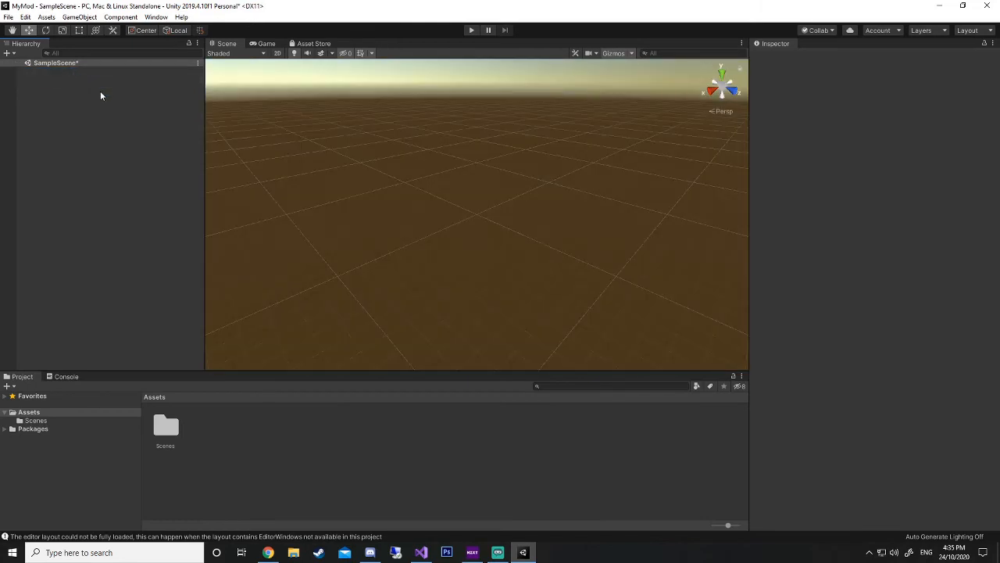
pyautogui.hotkey('ctrl', 's')
pyautogui.click(608, 557)
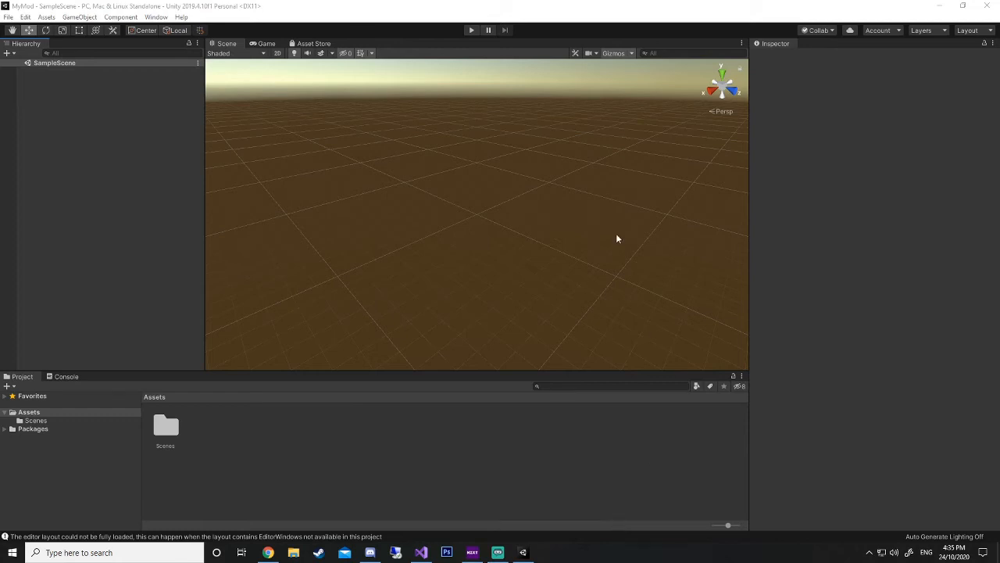
pyautogui.click(137, 213)
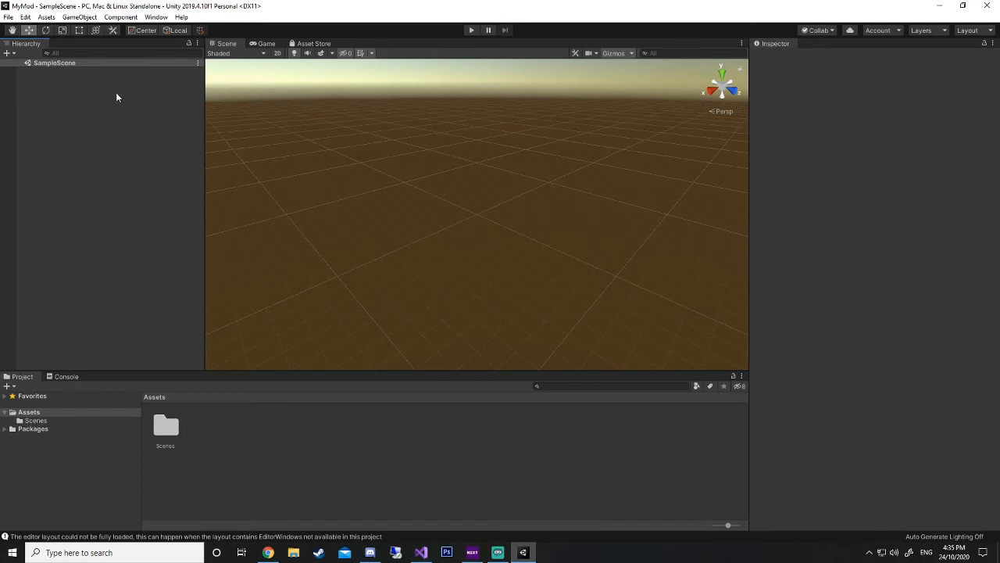
# - Open the Package Manager and look through the packages of the Unity Registry
pyautogui.click(156, 17)
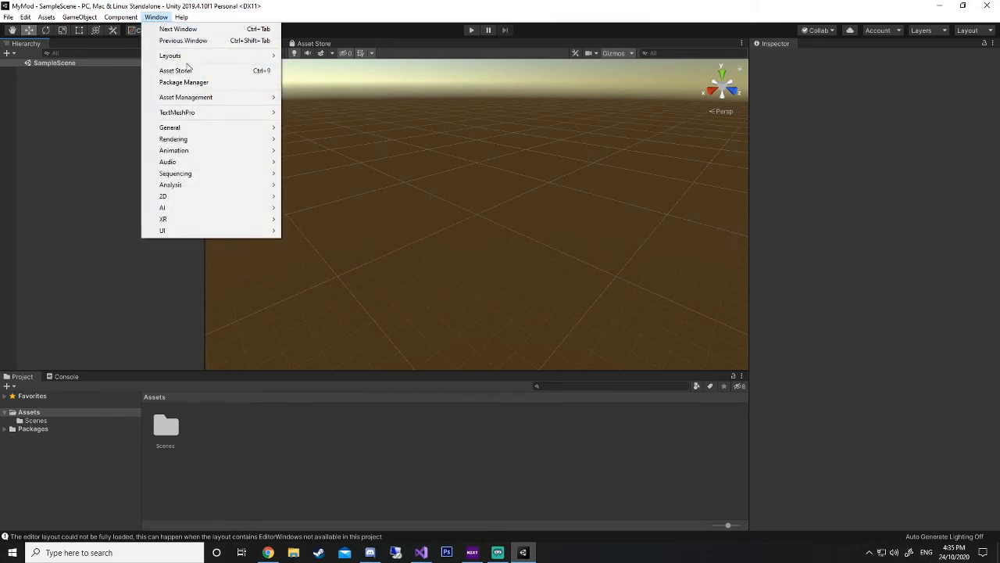
pyautogui.click(216, 85)
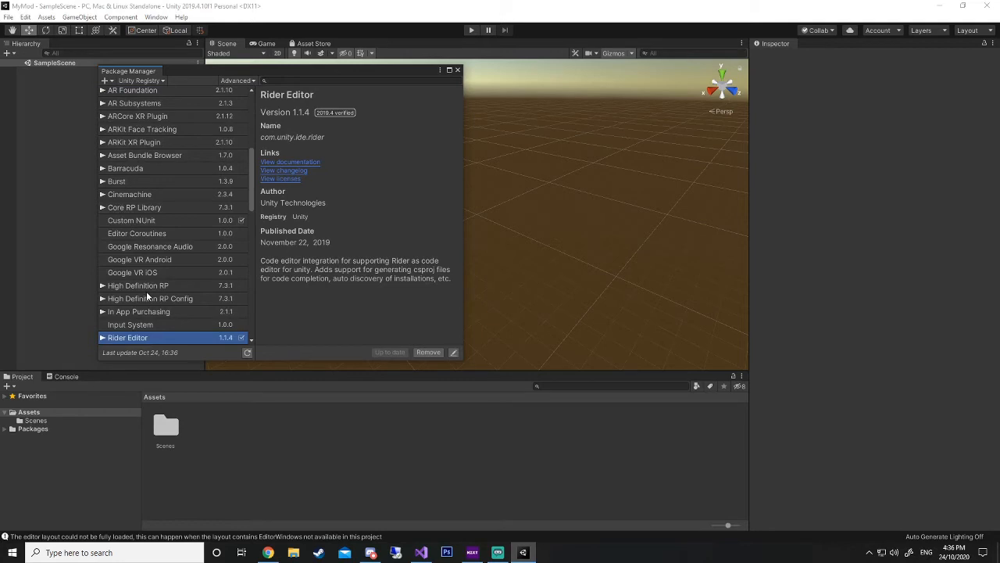
pyautogui.scroll(-3, 164, 275)
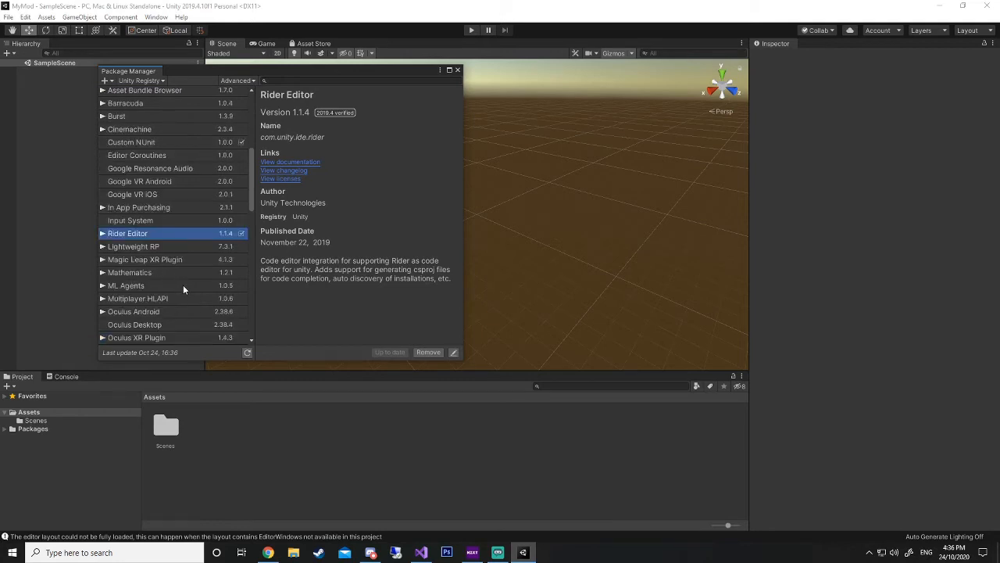
pyautogui.scroll(-3, 235, 227)
pyautogui.scroll(-4, 183, 261)
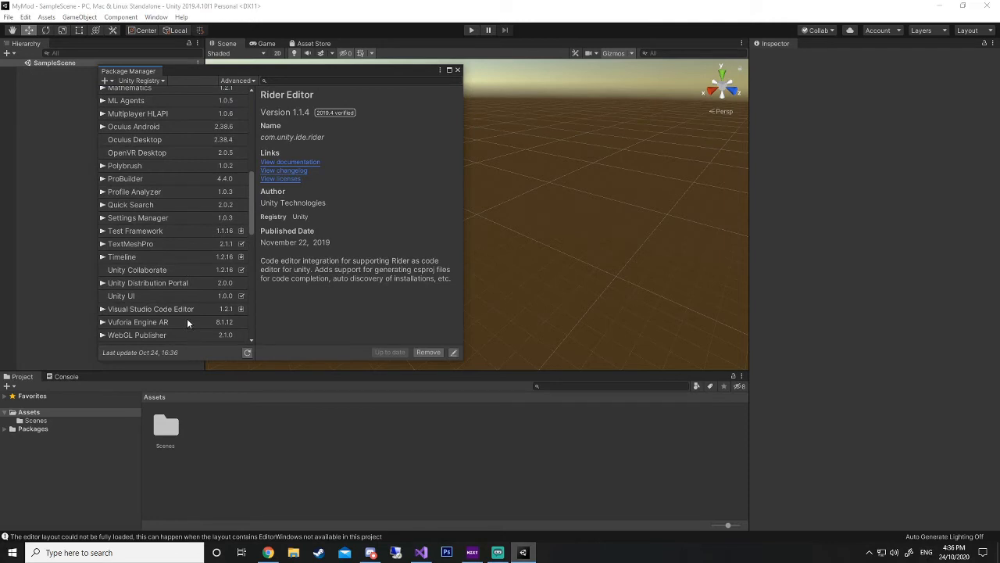
pyautogui.scroll(-8, 194, 288)
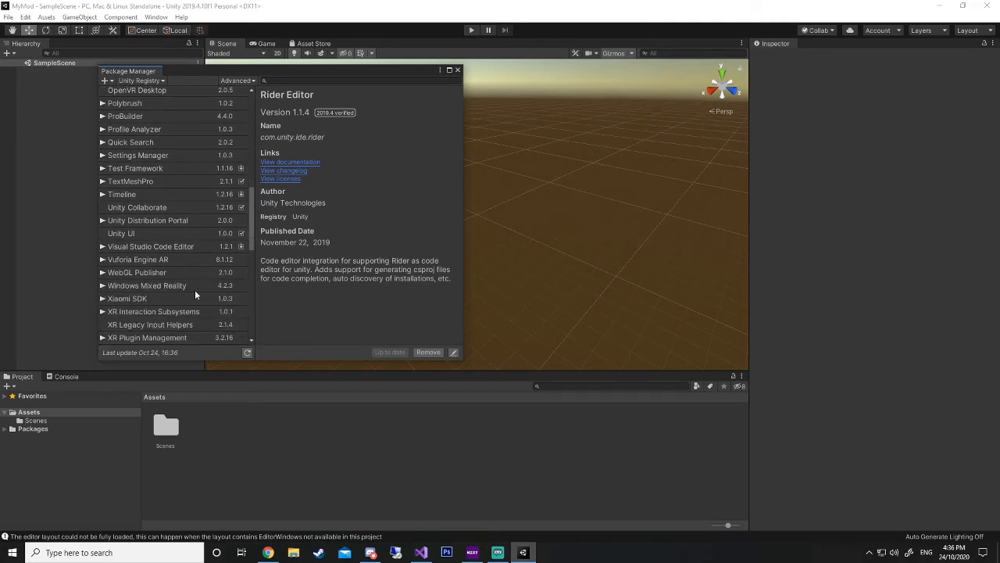
pyautogui.scroll(8, 196, 282)
pyautogui.scroll(6, 195, 268)
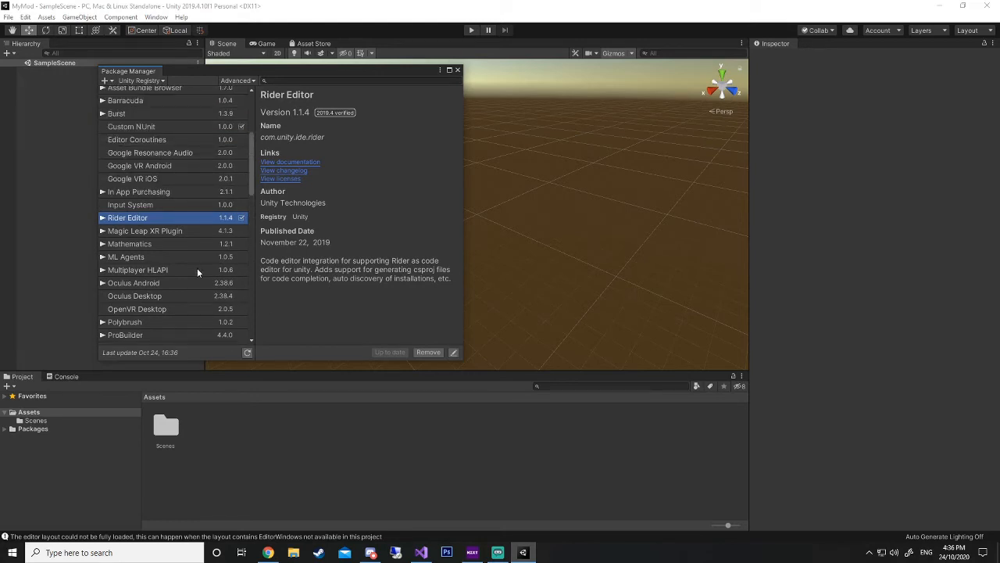
pyautogui.scroll(6, 197, 268)
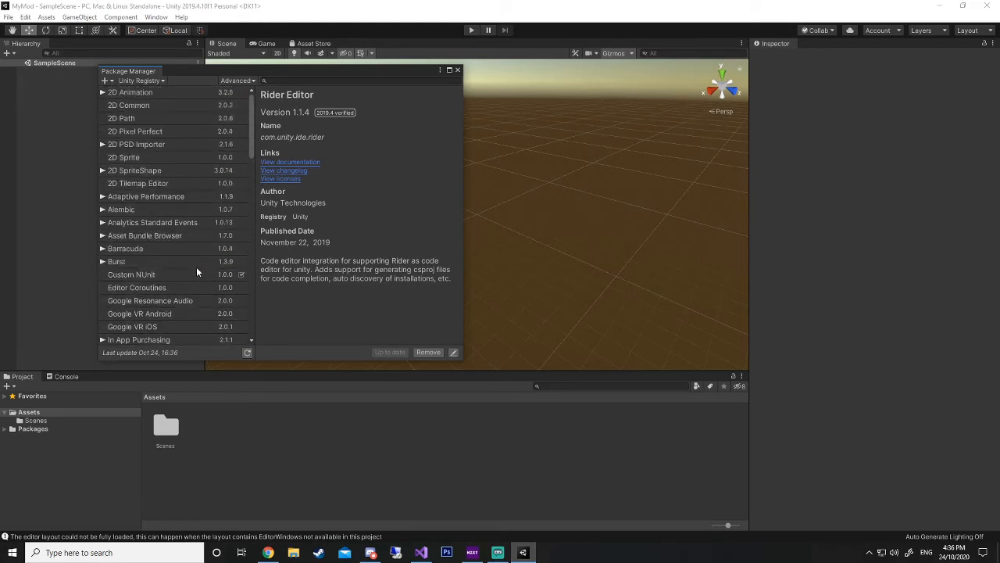
# - Check which packages are in the project and switch the package list back to the Unity Registry
pyautogui.click(163, 80)
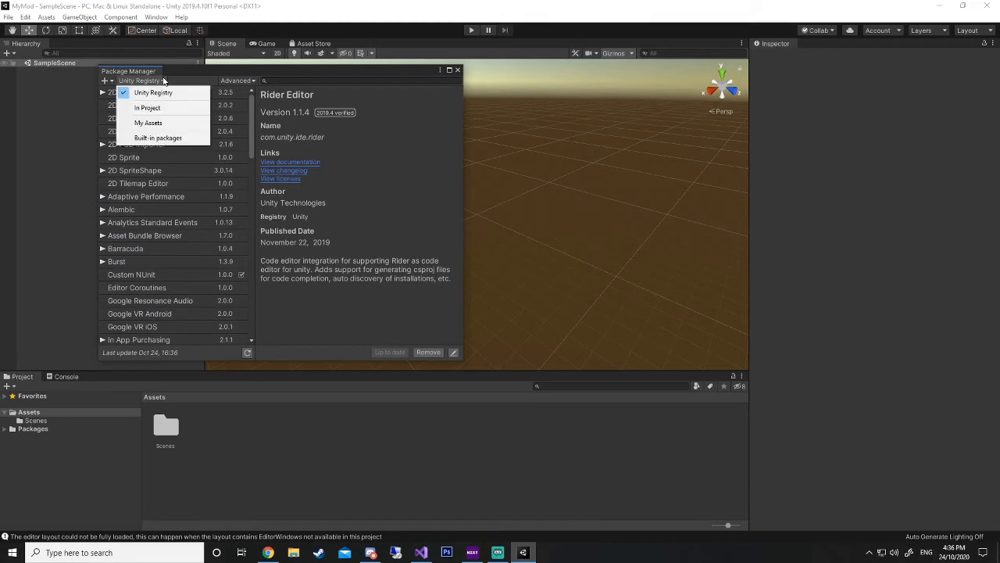
pyautogui.click(167, 107)
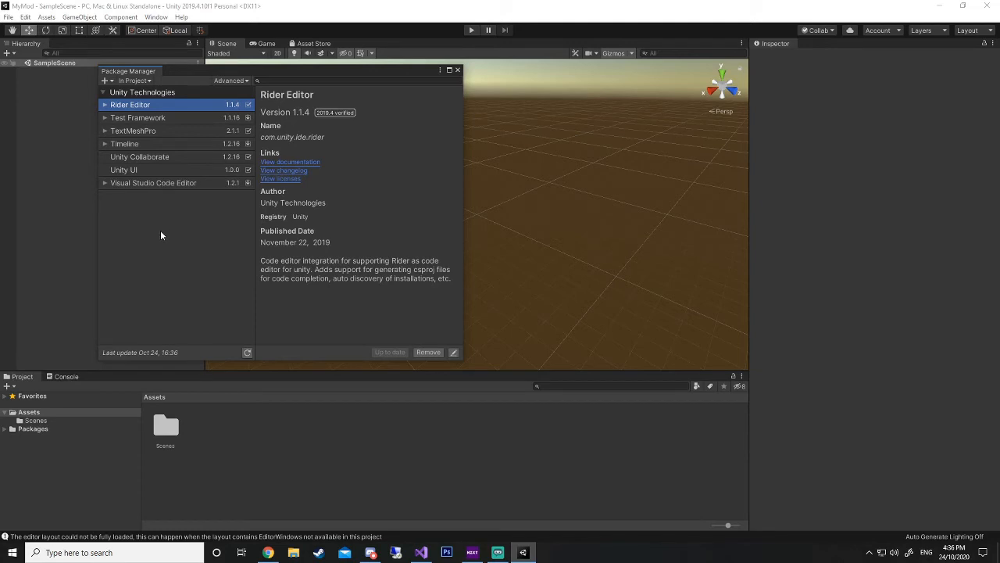
pyautogui.click(146, 81)
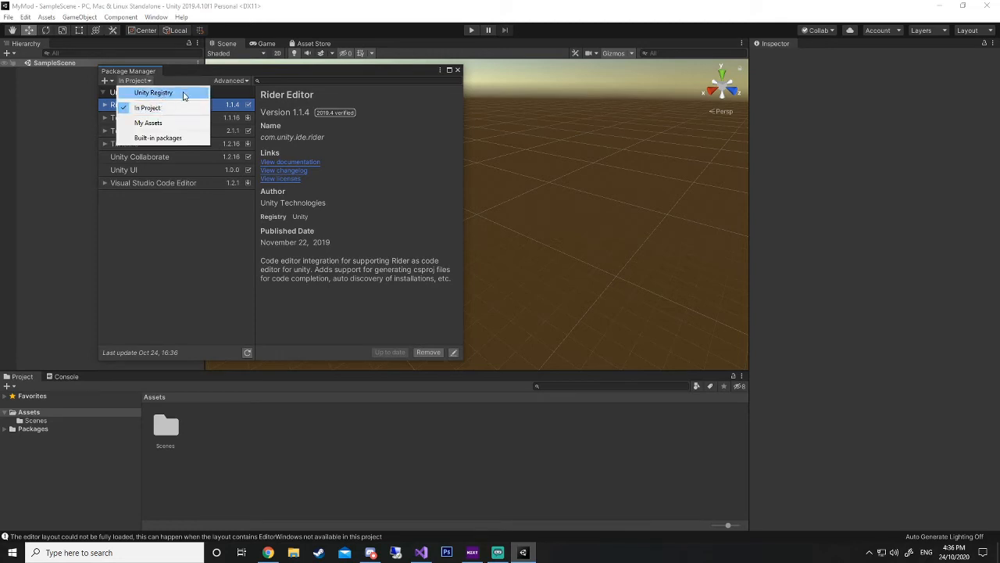
pyautogui.click(182, 93)
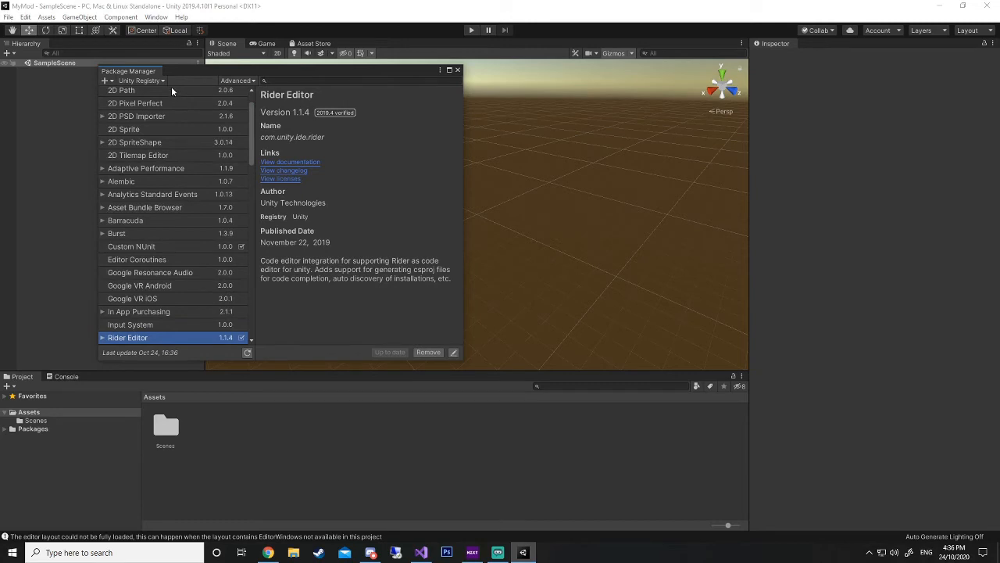
# - Look for the Collections package in the Unity Registry by browsing the list and searching for "Collections"
pyautogui.scroll(-1, 172, 92)
pyautogui.scroll(2, 178, 111)
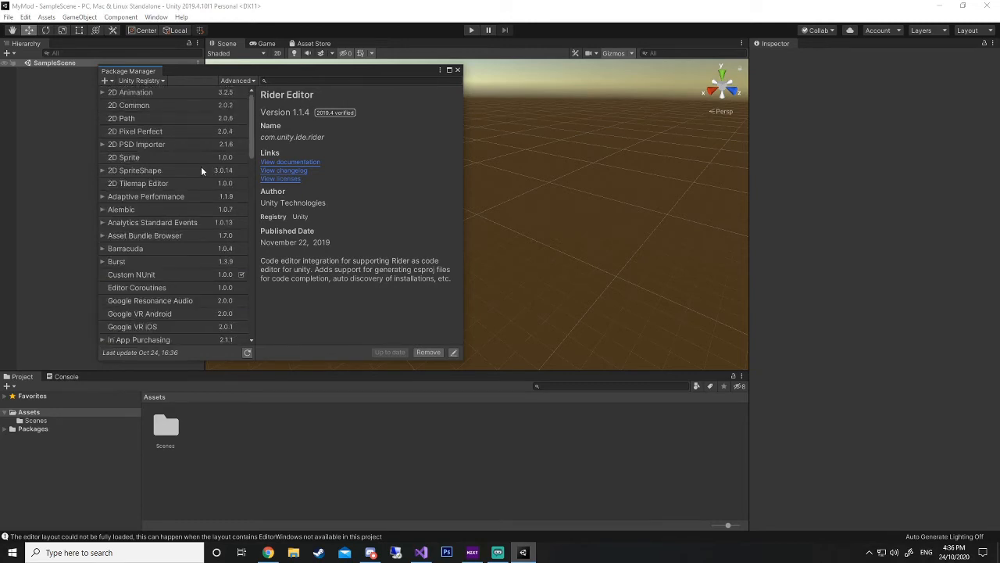
pyautogui.scroll(-4, 198, 182)
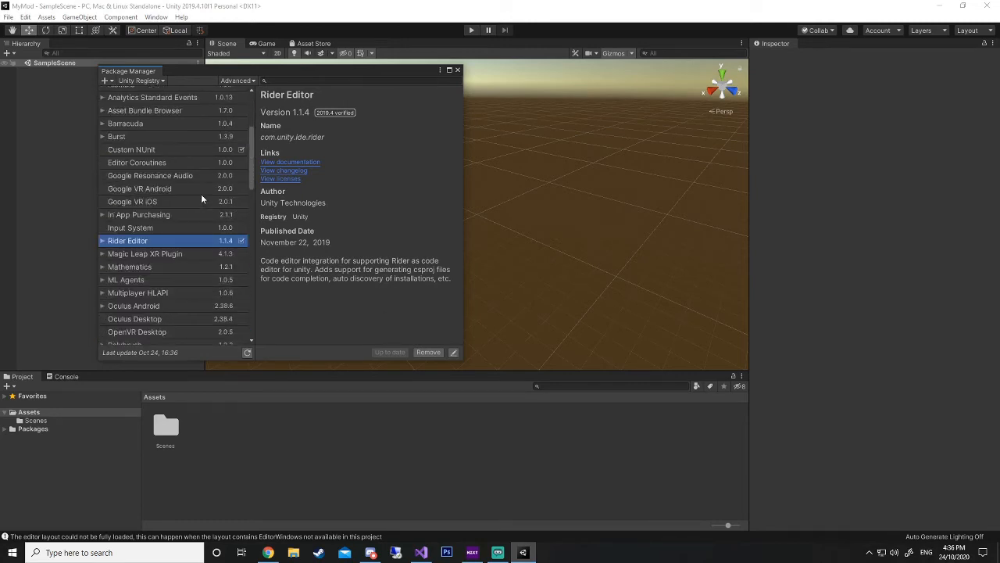
pyautogui.scroll(-5, 204, 195)
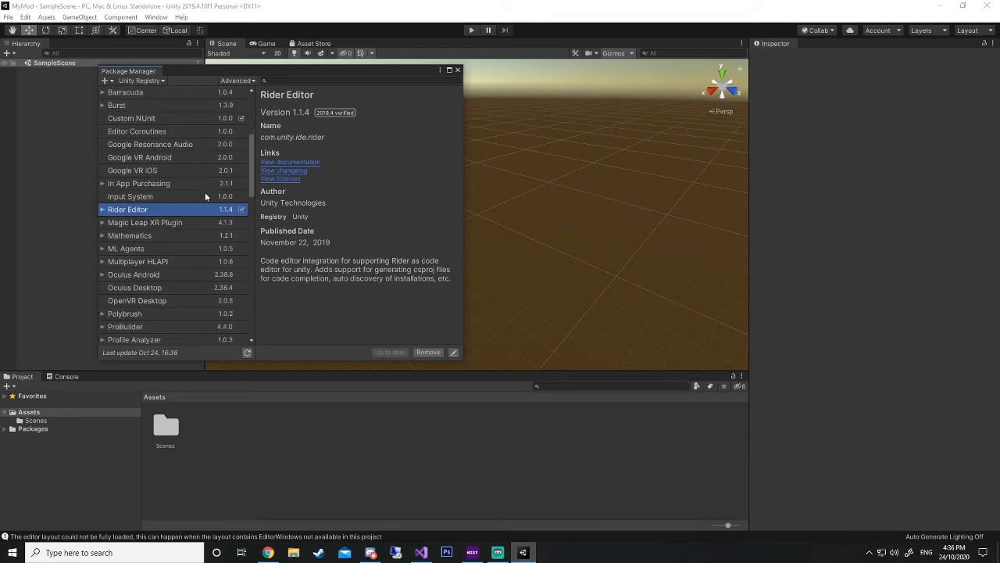
pyautogui.scroll(-9, 208, 188)
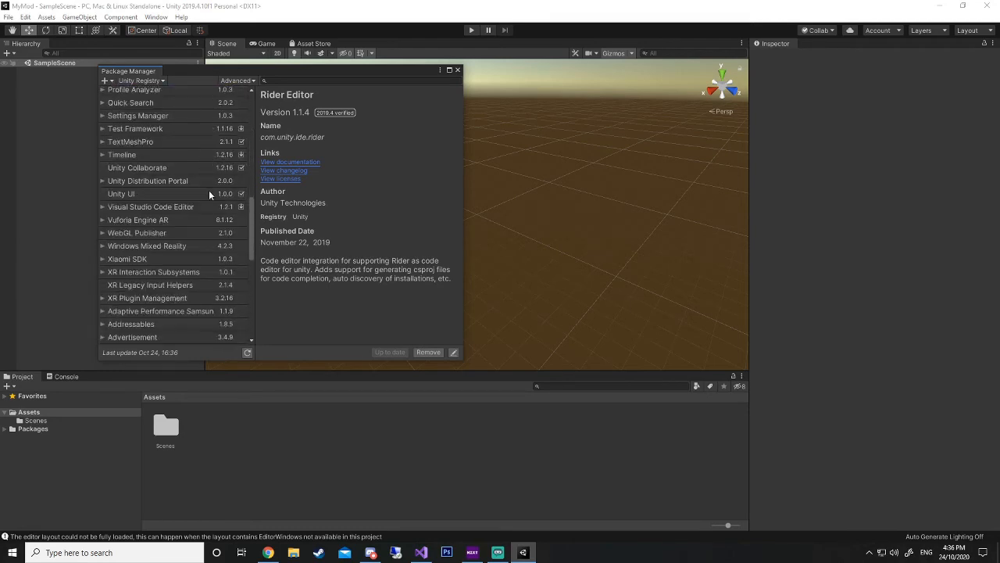
pyautogui.scroll(-4, 208, 191)
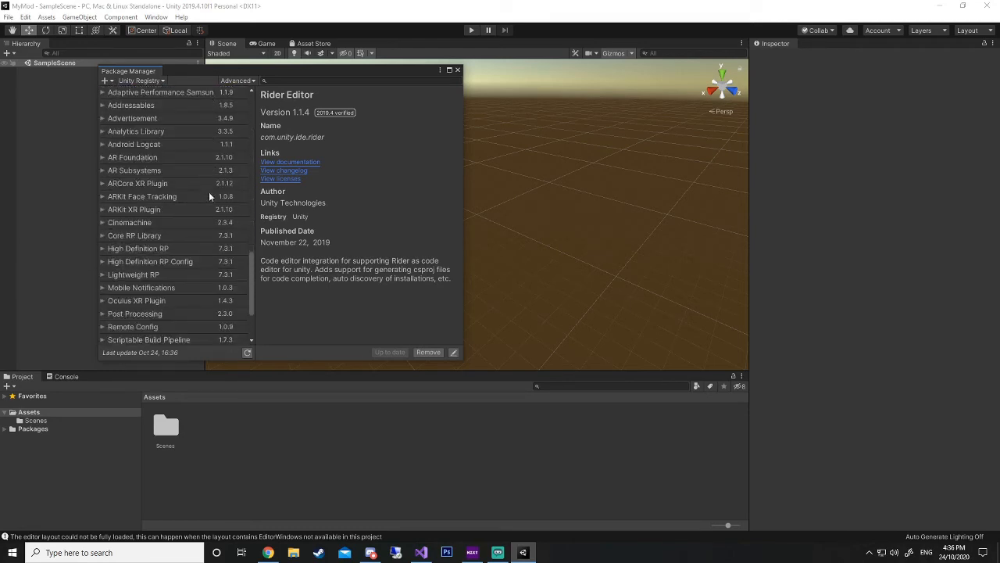
pyautogui.click(286, 81)
pyautogui.write('Collection')
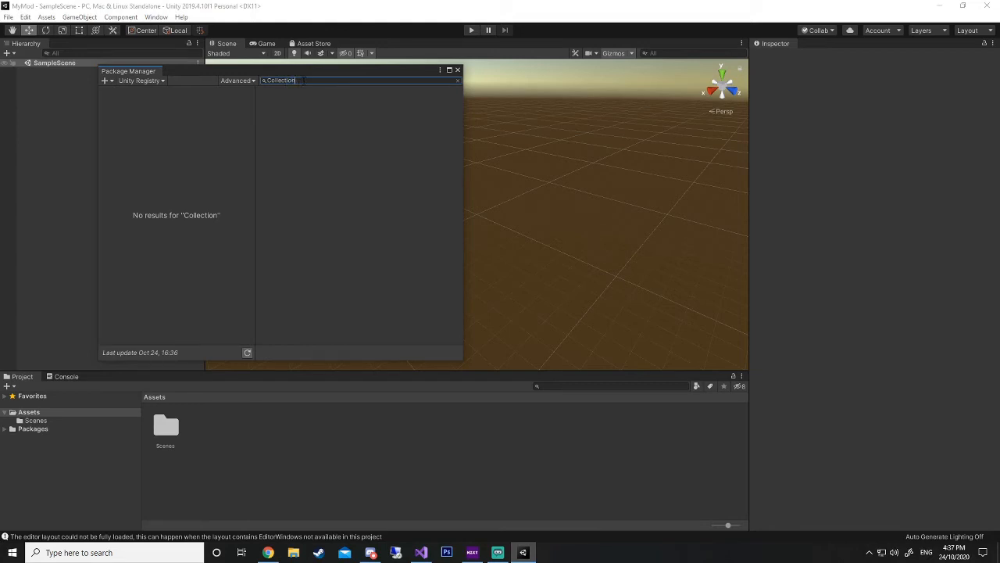
pyautogui.write('s')
# - Clear the package search and look through the full Unity Registry list for the Collections package
pyautogui.doubleClick(303, 81)
pyautogui.click(303, 81)
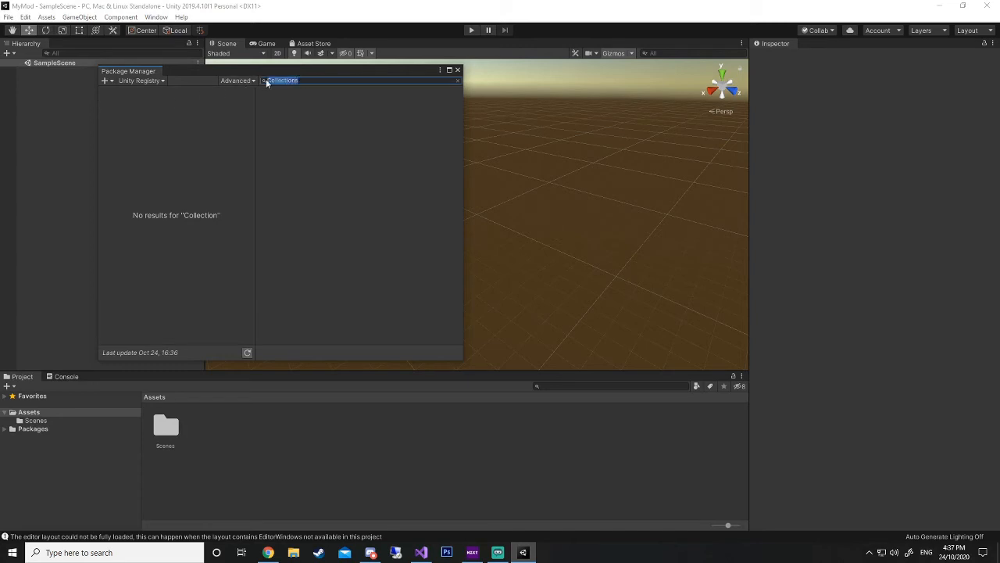
pyautogui.press('BackSpace')
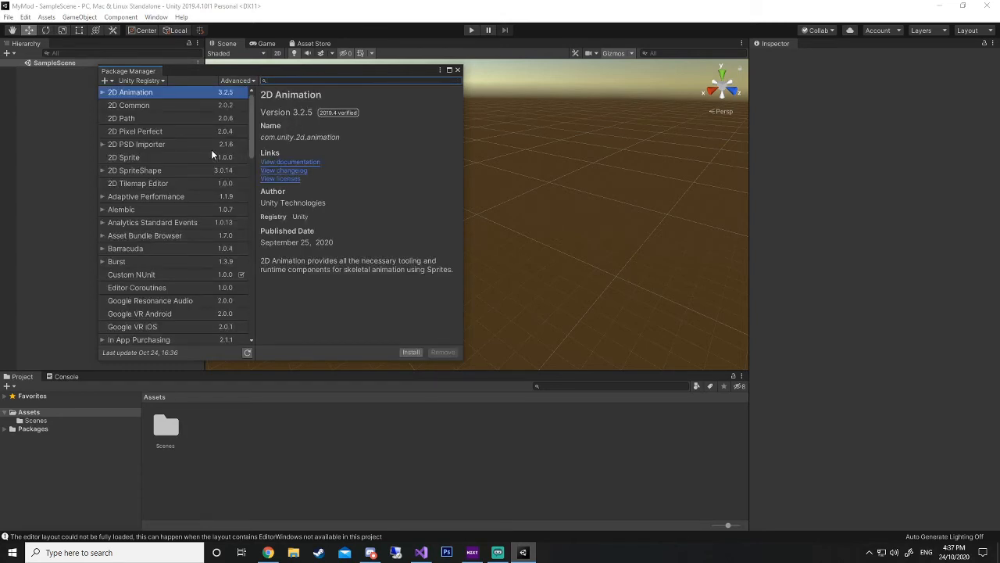
pyautogui.scroll(-10, 210, 180)
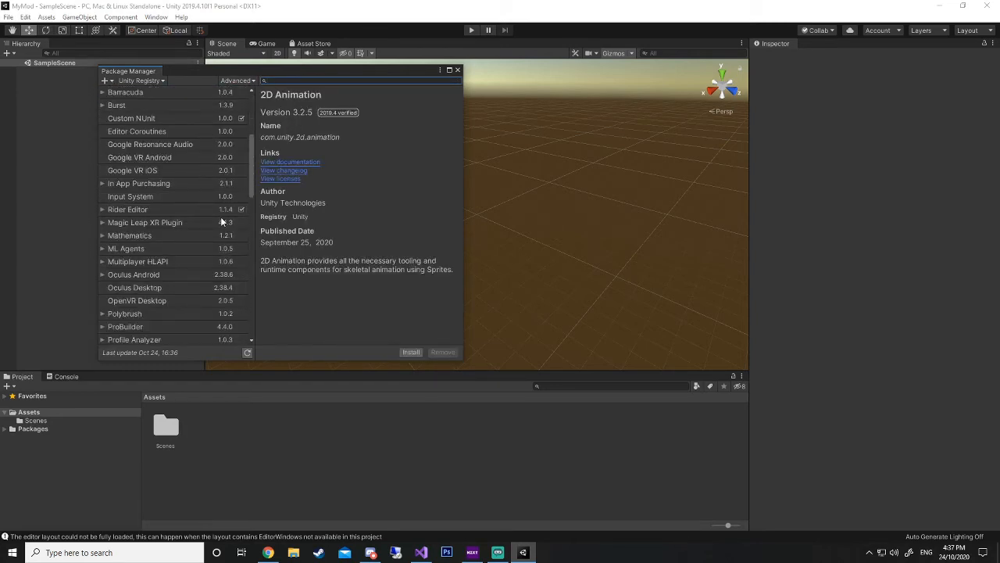
pyautogui.scroll(-4, 220, 217)
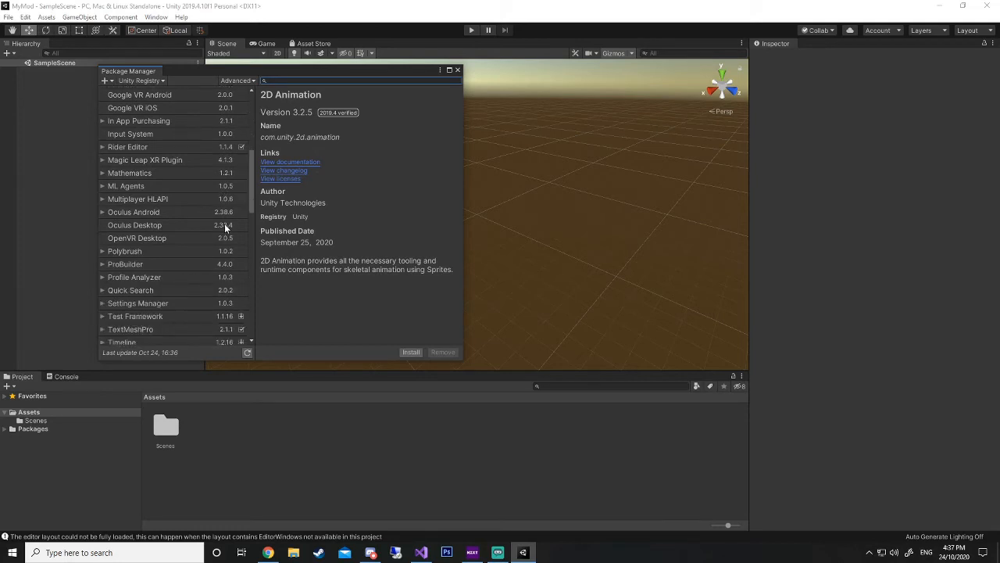
pyautogui.scroll(-2, 224, 223)
pyautogui.scroll(10, 225, 227)
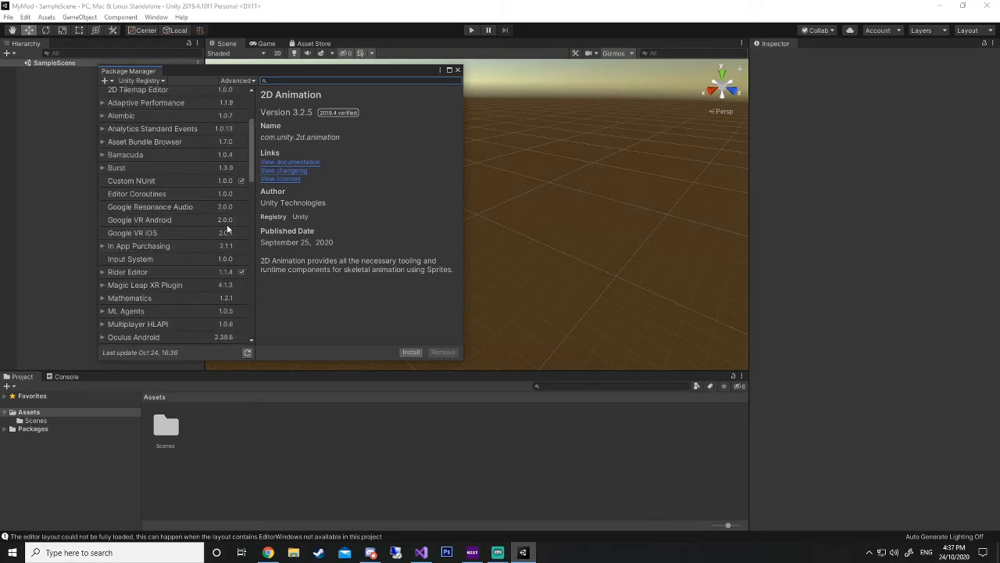
pyautogui.scroll(6, 228, 229)
pyautogui.scroll(-4, 228, 234)
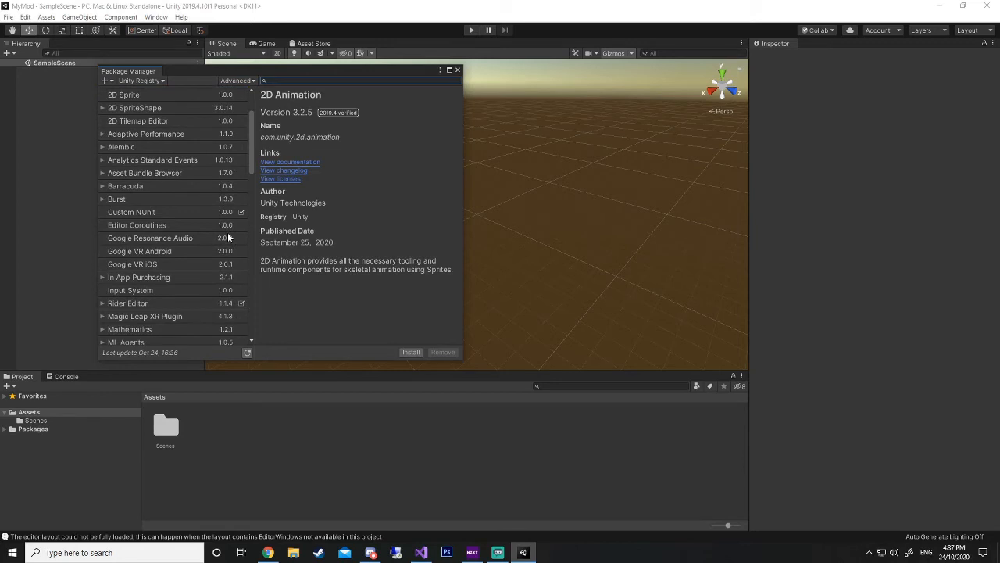
pyautogui.scroll(-8, 228, 237)
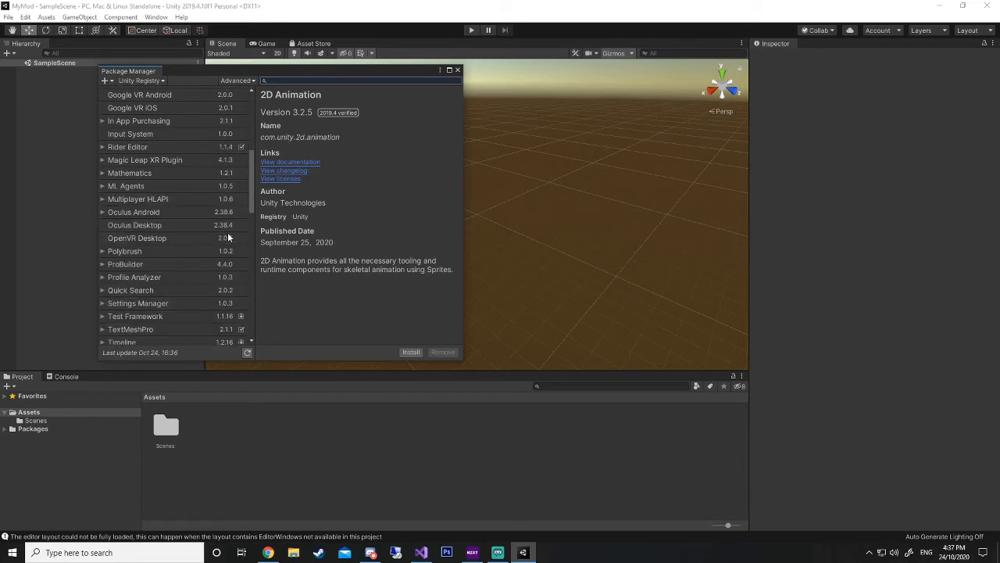
pyautogui.scroll(-5, 228, 236)
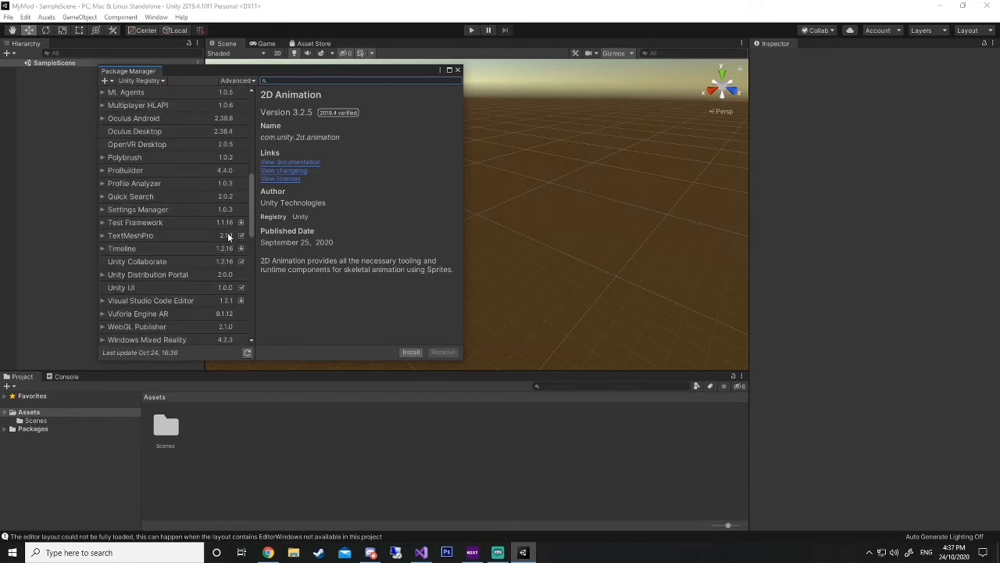
pyautogui.scroll(-2, 227, 236)
pyautogui.click(105, 243)
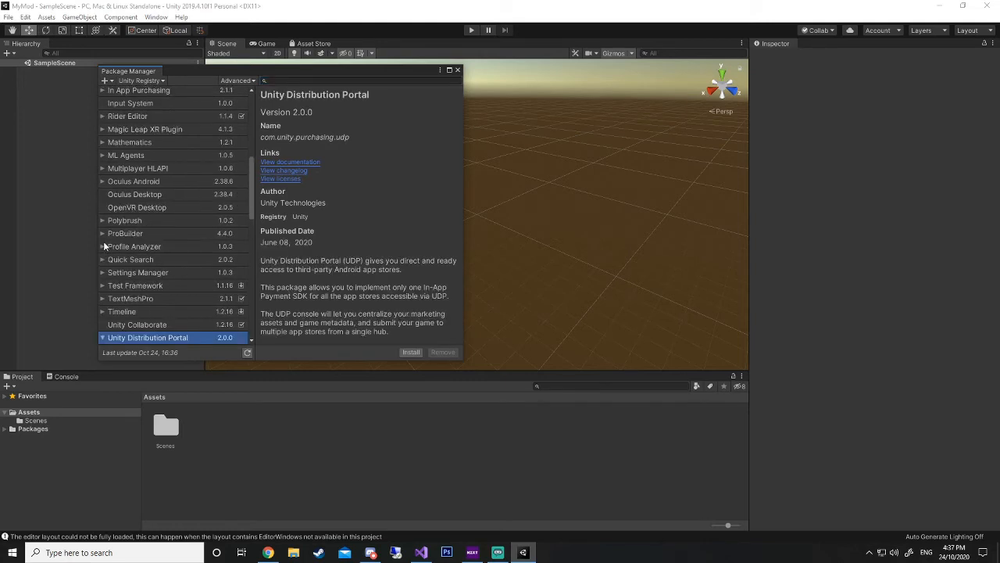
pyautogui.click(113, 243)
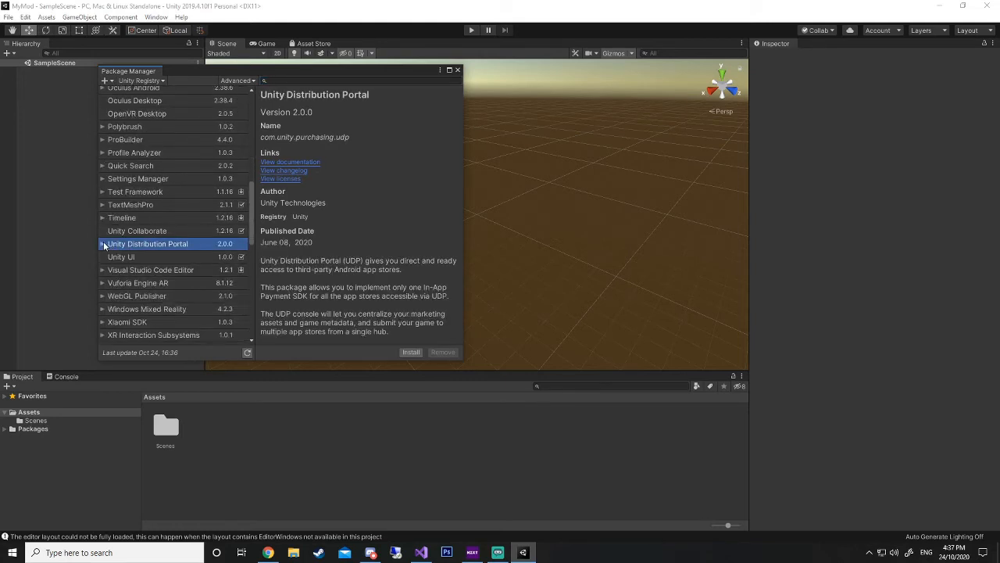
pyautogui.scroll(-7, 126, 237)
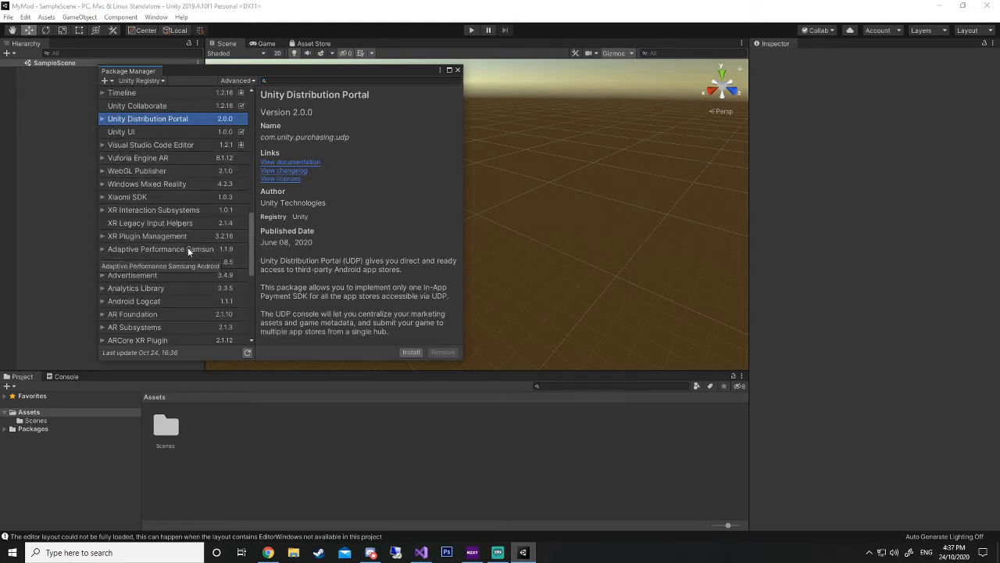
pyautogui.scroll(-7, 203, 260)
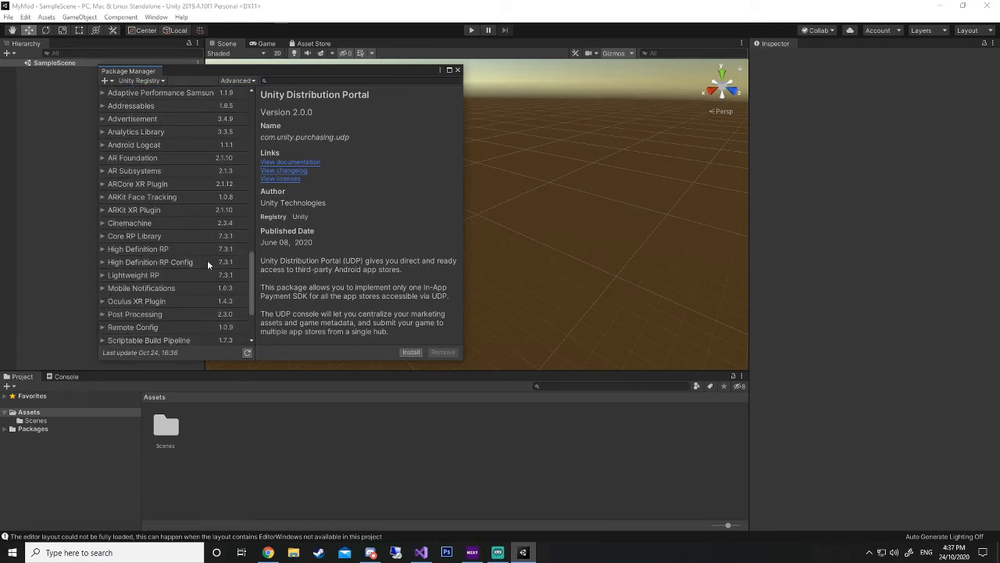
pyautogui.scroll(-4, 207, 262)
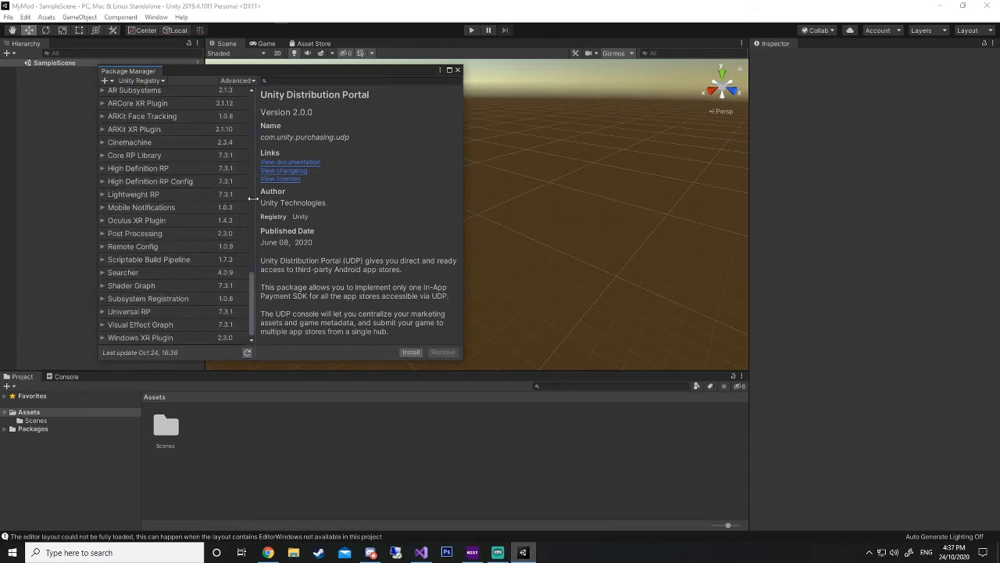
pyautogui.scroll(15, 223, 262)
pyautogui.scroll(9, 230, 240)
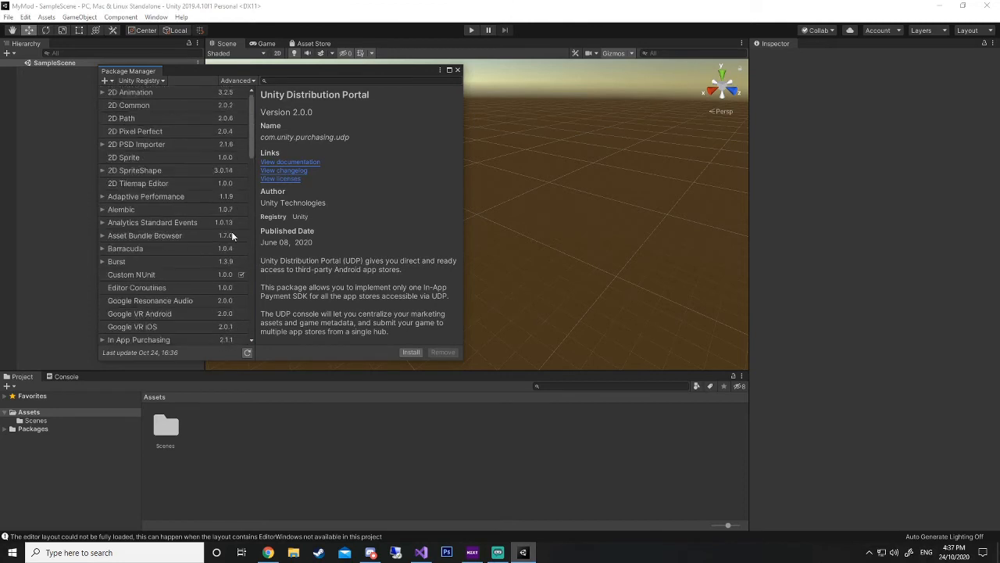
# - Leave the package source on Unity Registry and close the Package Manager
pyautogui.click(160, 81)
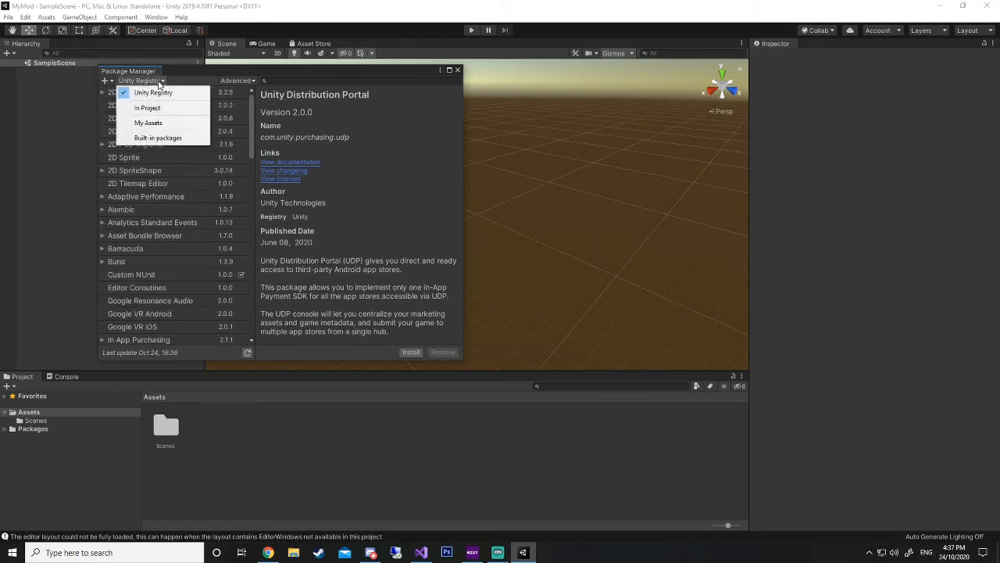
pyautogui.click(159, 83)
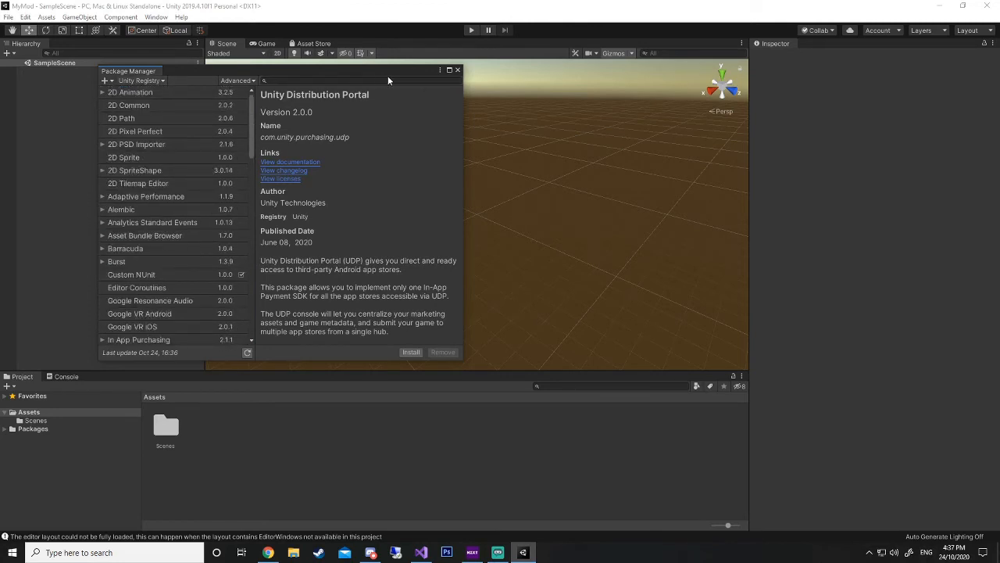
pyautogui.click(457, 70)
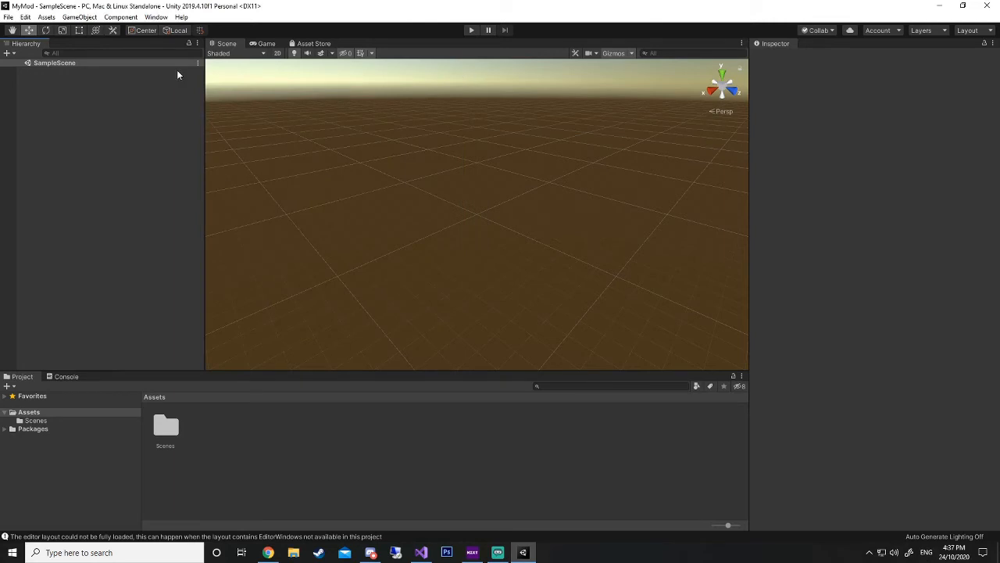
# - In File Explorer, move EcoModKit_v0.9.0.5-beta.zip from Downloads to the desktop, minimizing Unity to reach it, and close the folder window
pyautogui.click(293, 552)
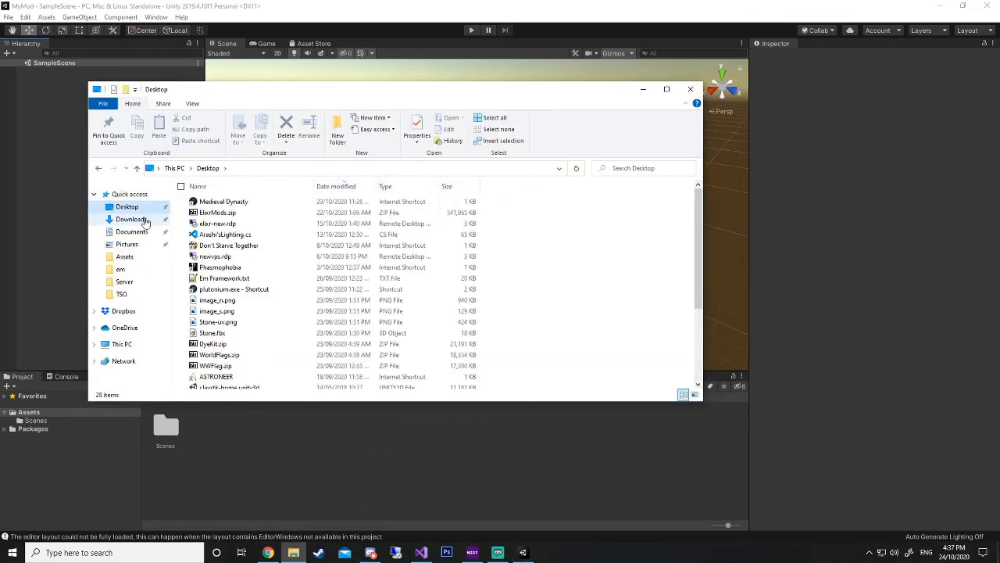
pyautogui.click(143, 219)
pyautogui.click(202, 229)
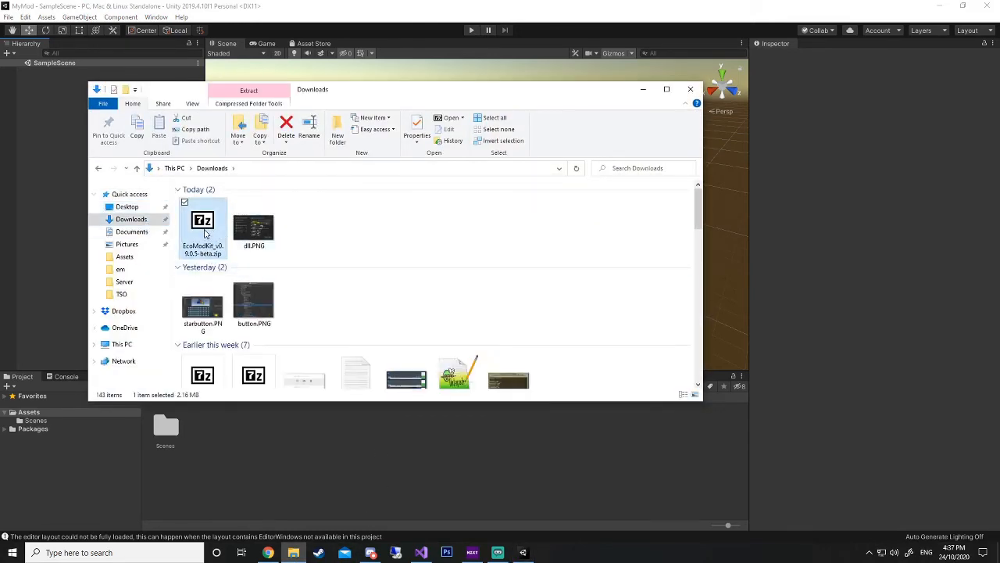
pyautogui.click(963, 5)
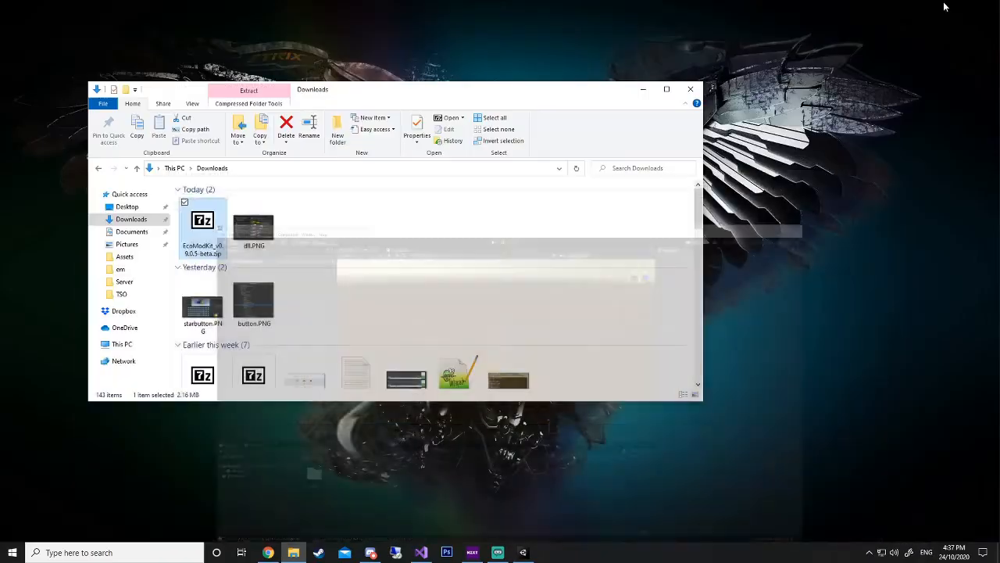
pyautogui.rightClick(204, 229)
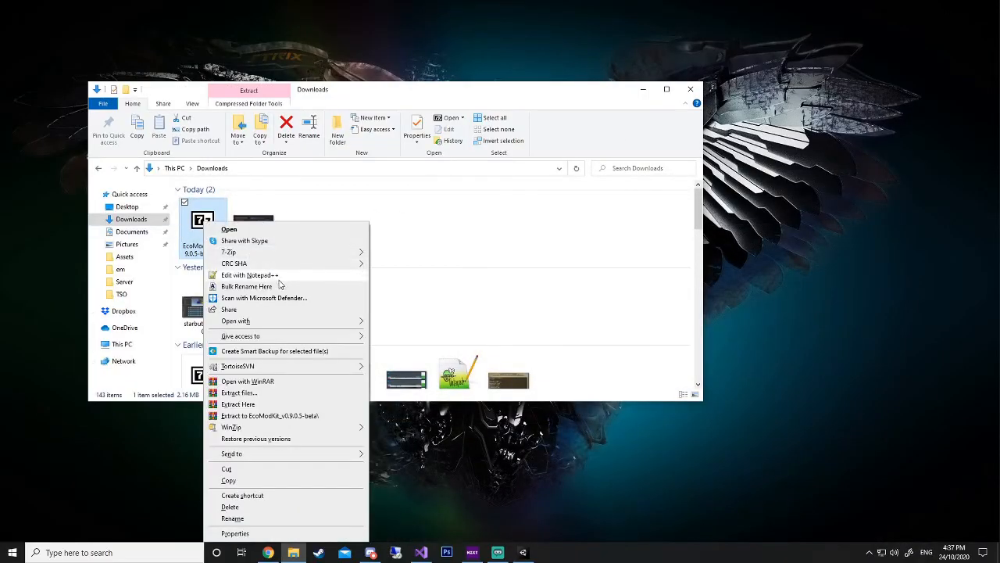
pyautogui.moveTo(193, 219); pyautogui.dragTo(332, 66)
pyautogui.doubleClick(678, 92)
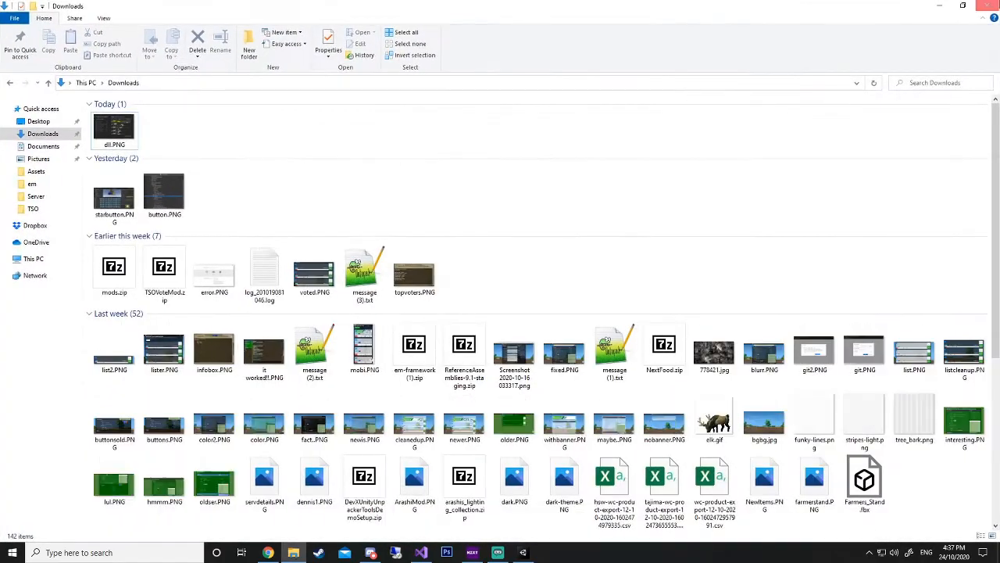
pyautogui.click(990, 6)
# - Open the EcoModKit archive on the desktop in 7-Zip, extract EcoModKit.unitypackage to the desktop and close the archive
pyautogui.doubleClick(336, 71)
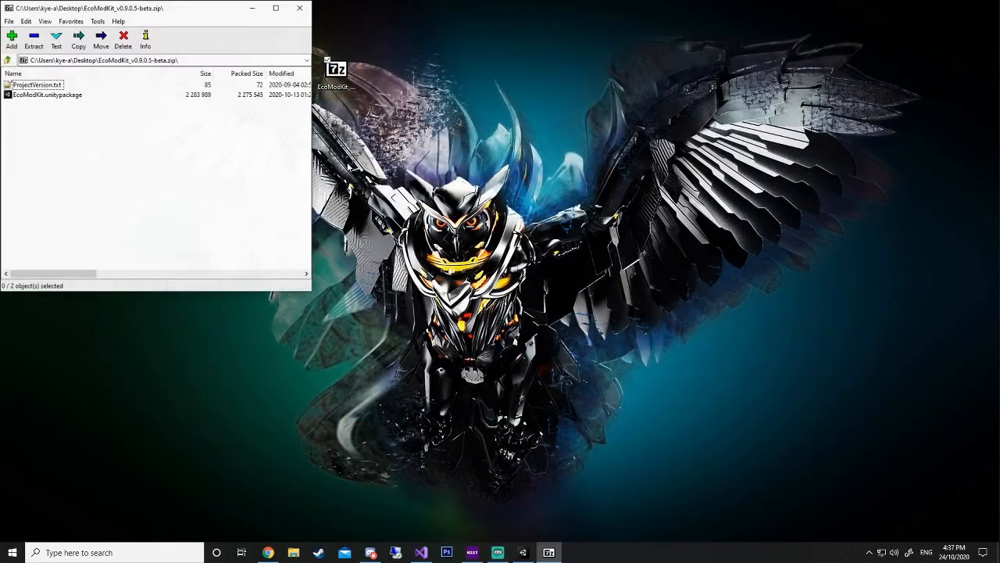
pyautogui.click(40, 96)
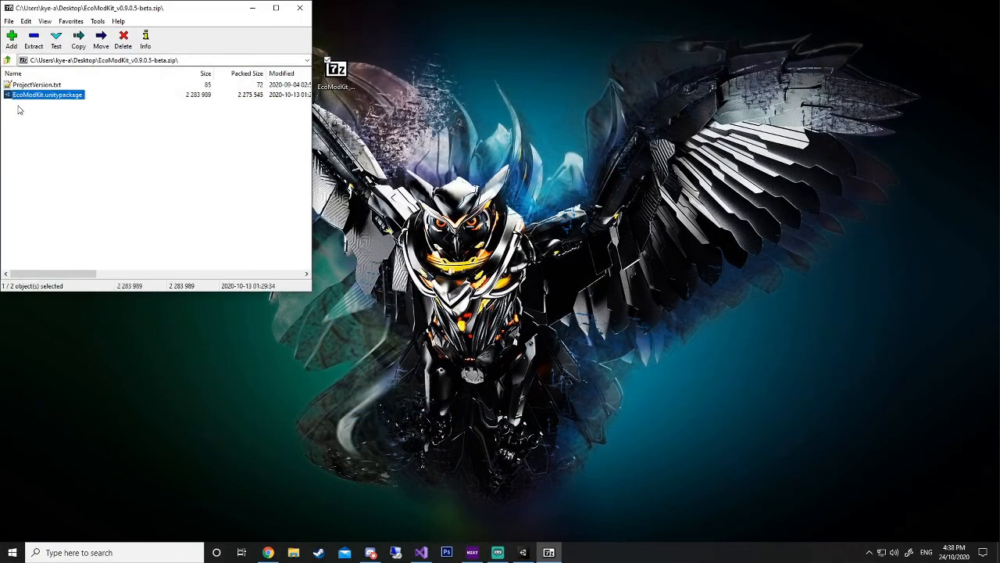
pyautogui.moveTo(368, 192); pyautogui.dragTo(405, 177)
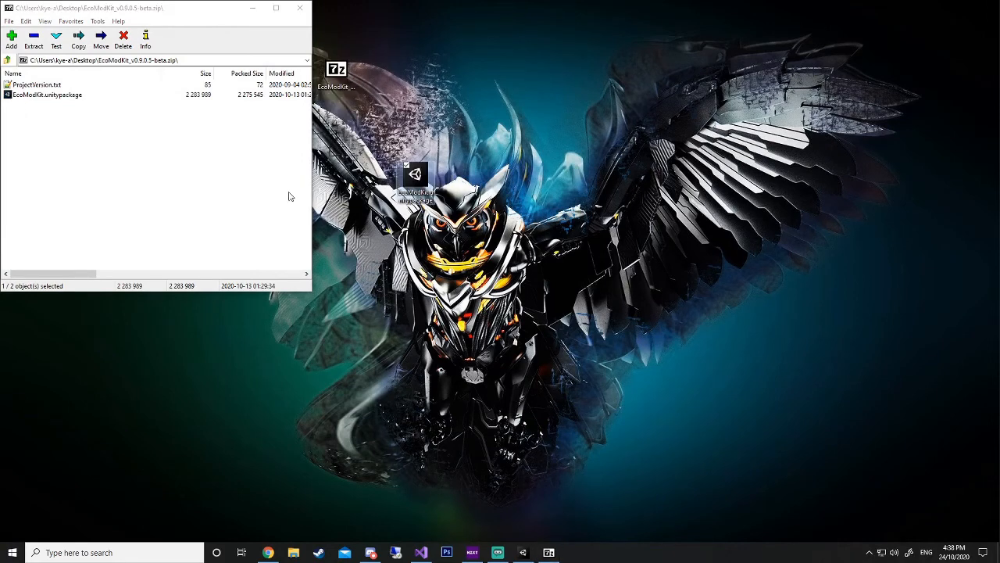
pyautogui.click(300, 8)
# - Delete the EcoModKit zip from the desktop and move the EcoModKit.unitypackage icon to the upper-left area of the desktop
pyautogui.moveTo(297, 37); pyautogui.dragTo(388, 117)
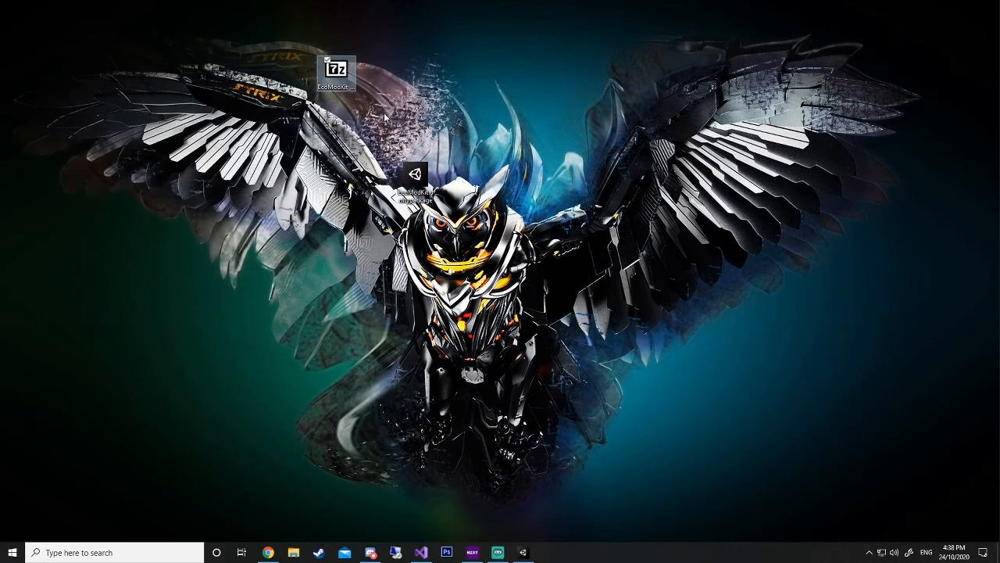
pyautogui.press('Delete')
pyautogui.moveTo(414, 178); pyautogui.dragTo(99, 82)
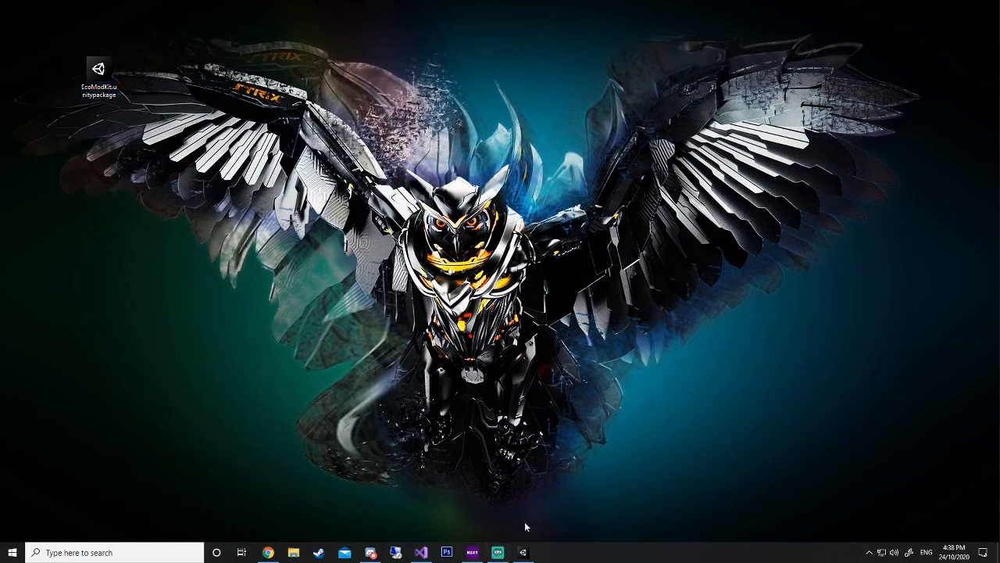
# - Switch to Unity and choose EcoModKit.unitypackage from the Desktop as the custom package to import
pyautogui.click(523, 551)
pyautogui.click(47, 16)
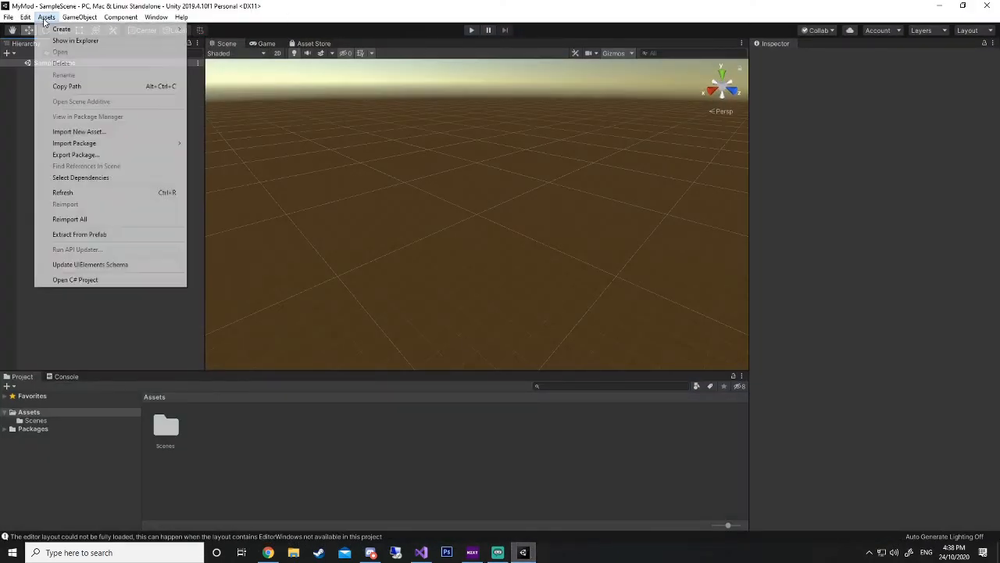
pyautogui.moveTo(108, 146)
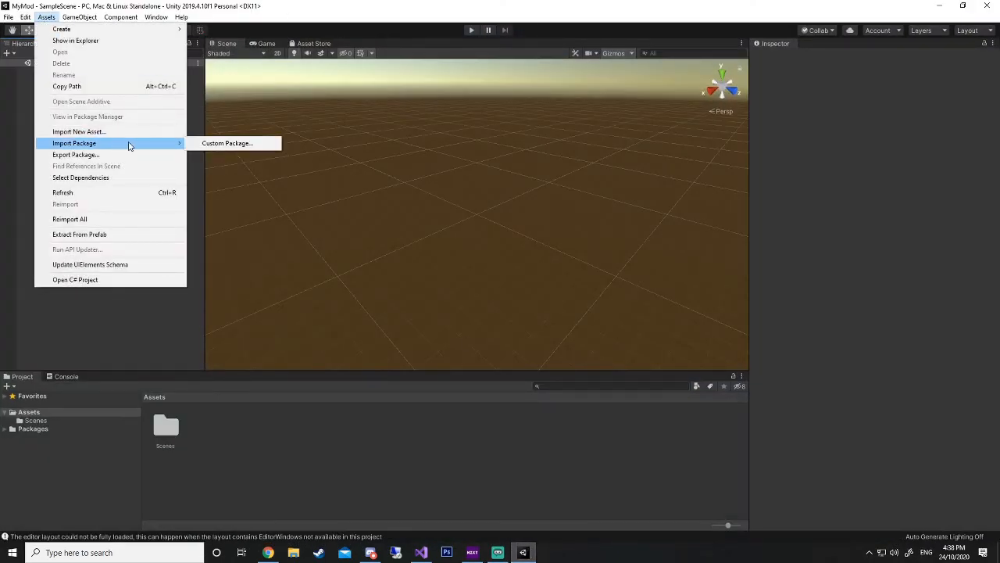
pyautogui.click(207, 144)
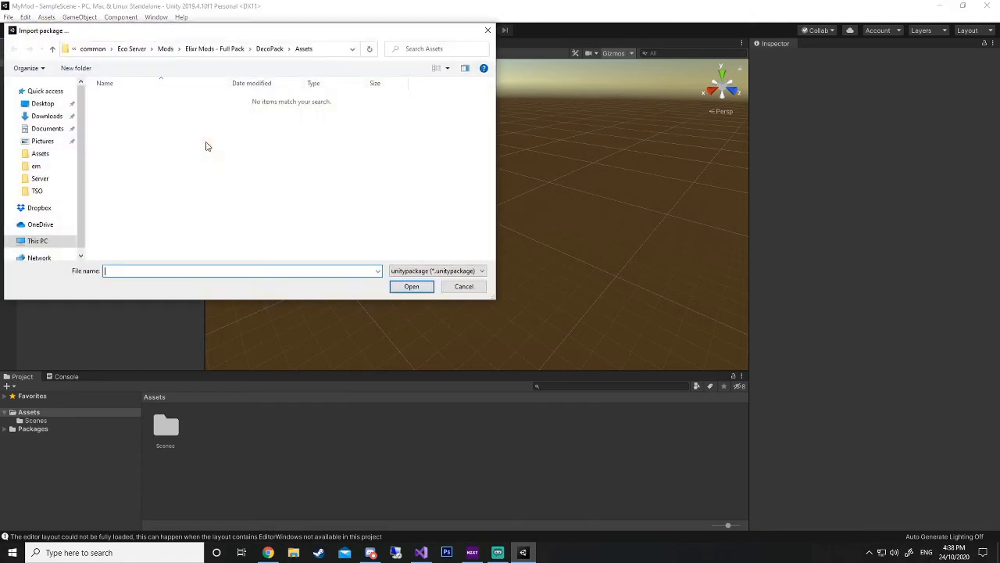
pyautogui.click(44, 103)
pyautogui.click(193, 208)
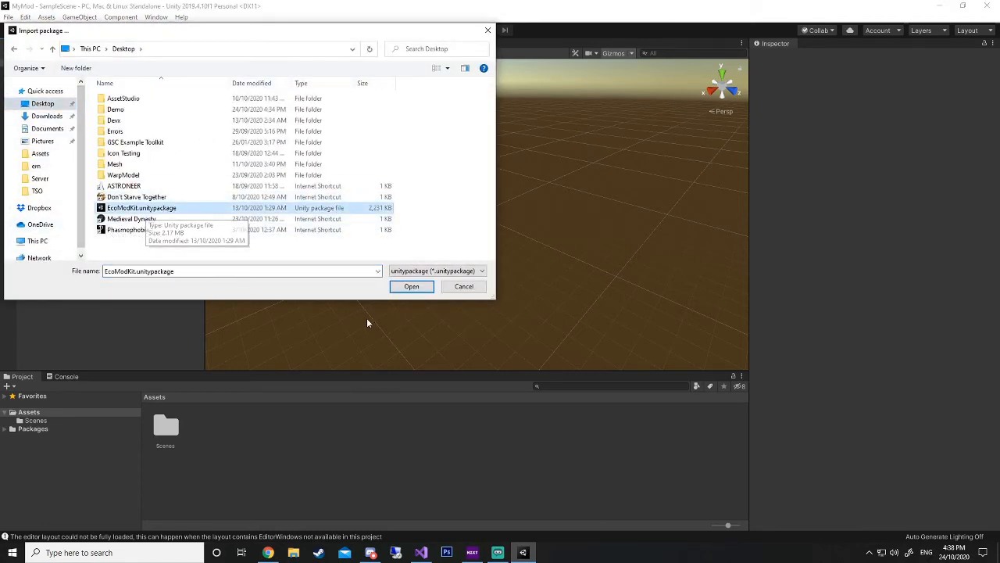
pyautogui.click(409, 287)
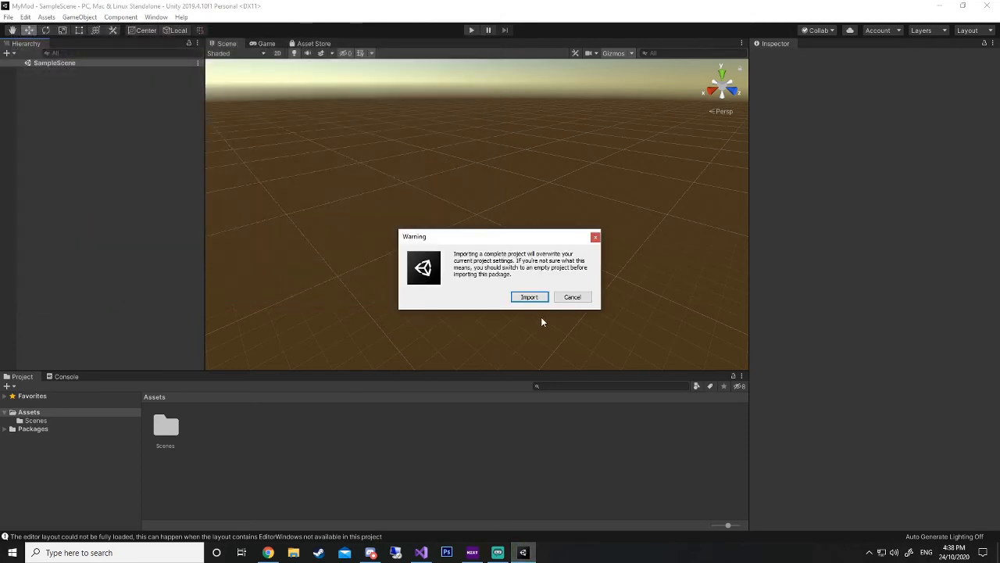
# - Accept overwriting the project settings, review the EcoModKit package contents and import all of its files
pyautogui.click(528, 297)
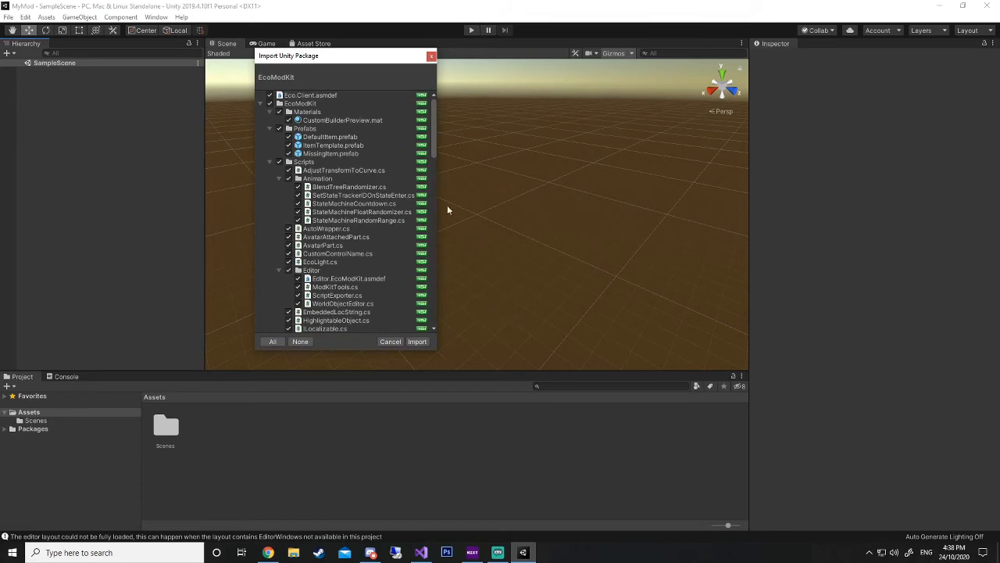
pyautogui.scroll(-10, 355, 147)
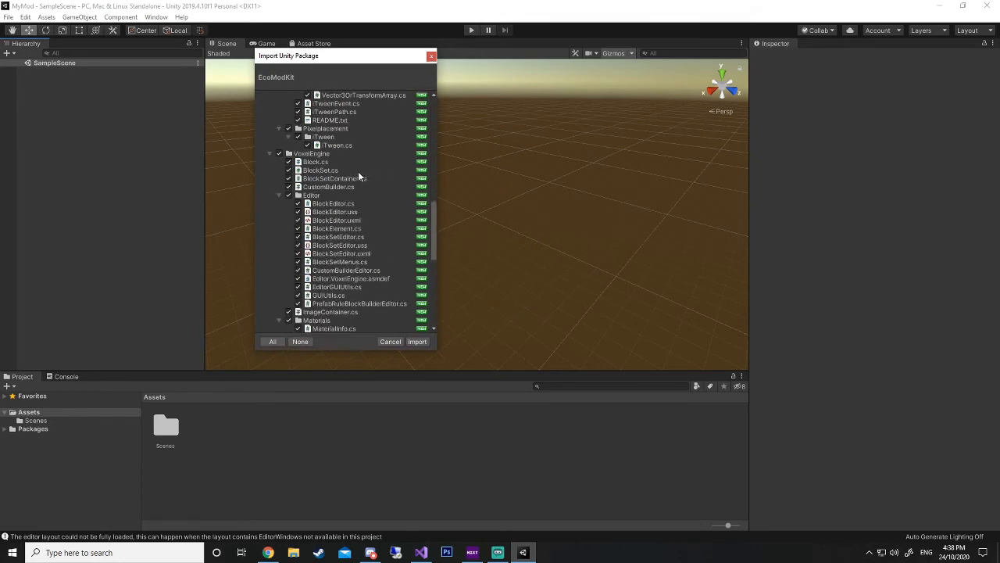
pyautogui.scroll(-15, 358, 175)
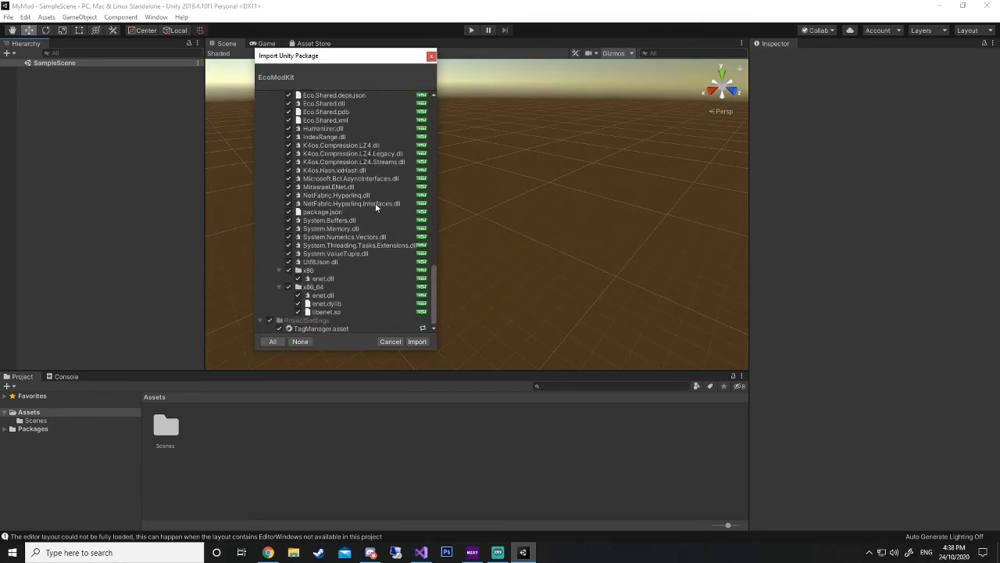
pyautogui.scroll(20, 398, 195)
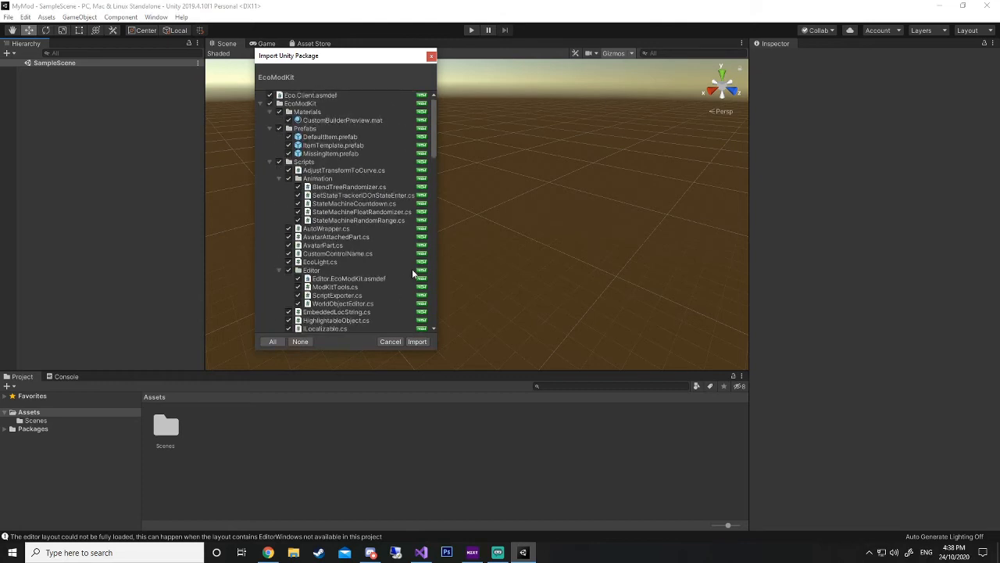
pyautogui.click(417, 342)
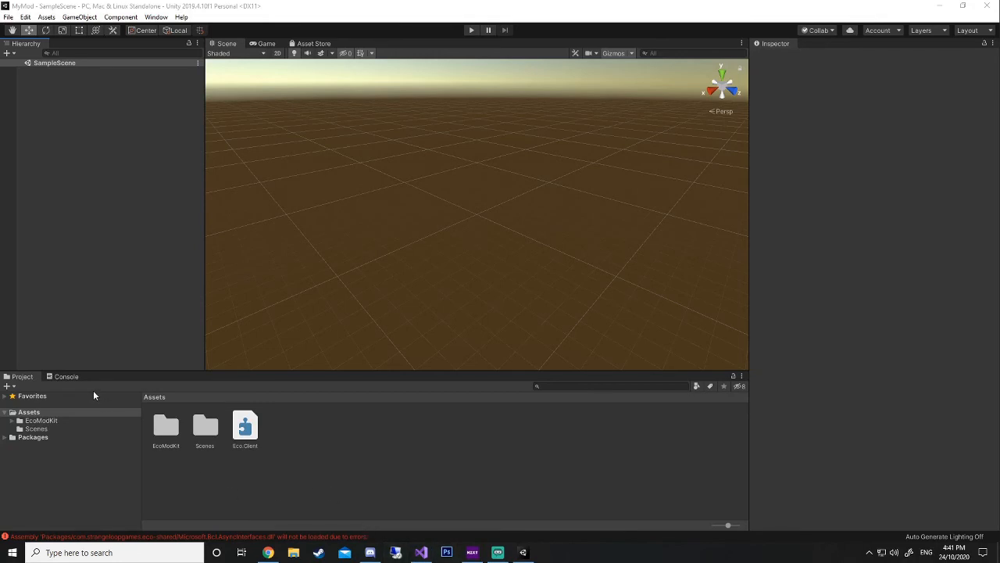
# - Examine the assembly loading errors listed in the Console
pyautogui.click(66, 377)
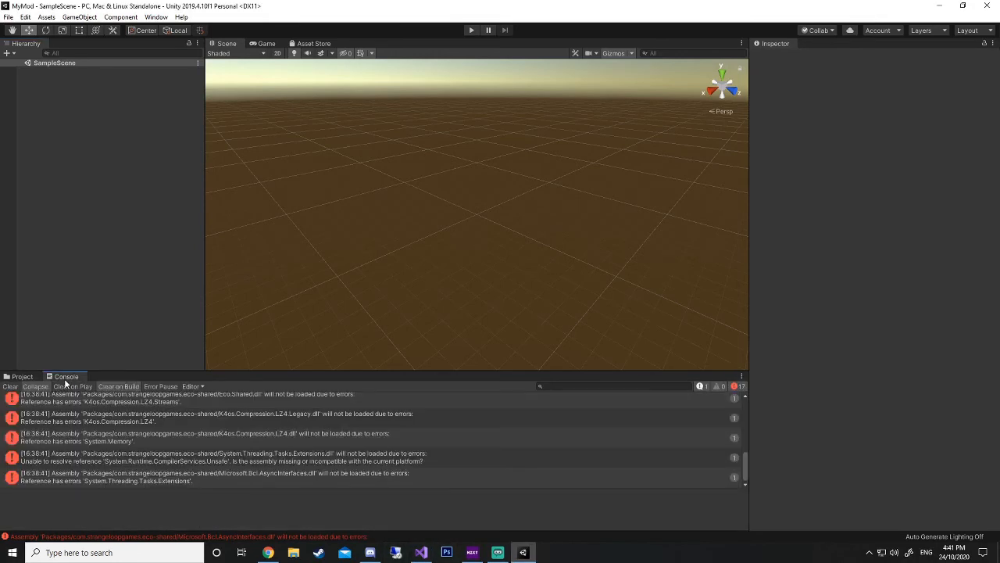
pyautogui.scroll(-1, 351, 454)
pyautogui.scroll(1, 359, 441)
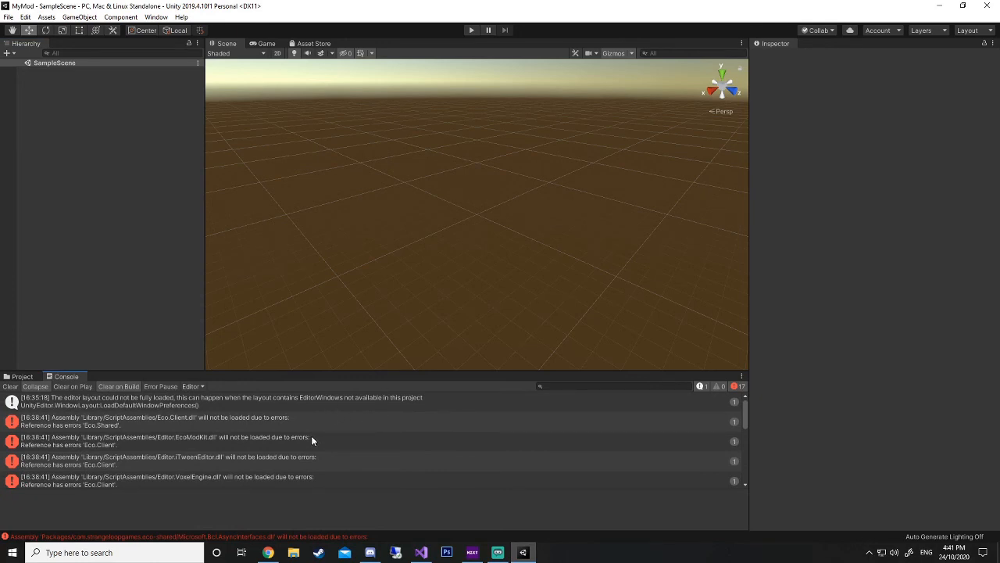
# - Open the Package Manager, find the Collections package (preview.6 - 0.9.0) in the Unity Registry and install it
pyautogui.click(160, 17)
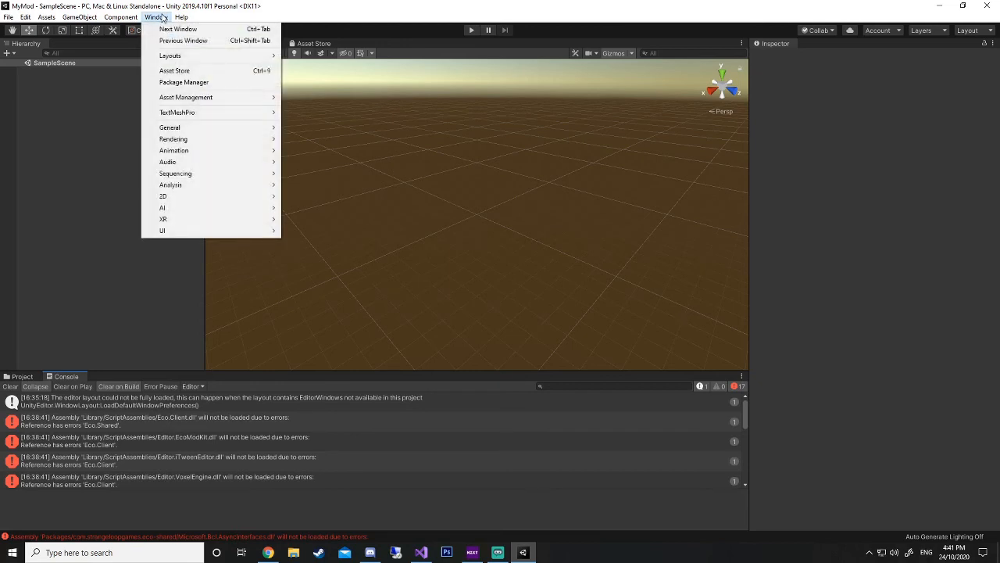
pyautogui.click(219, 86)
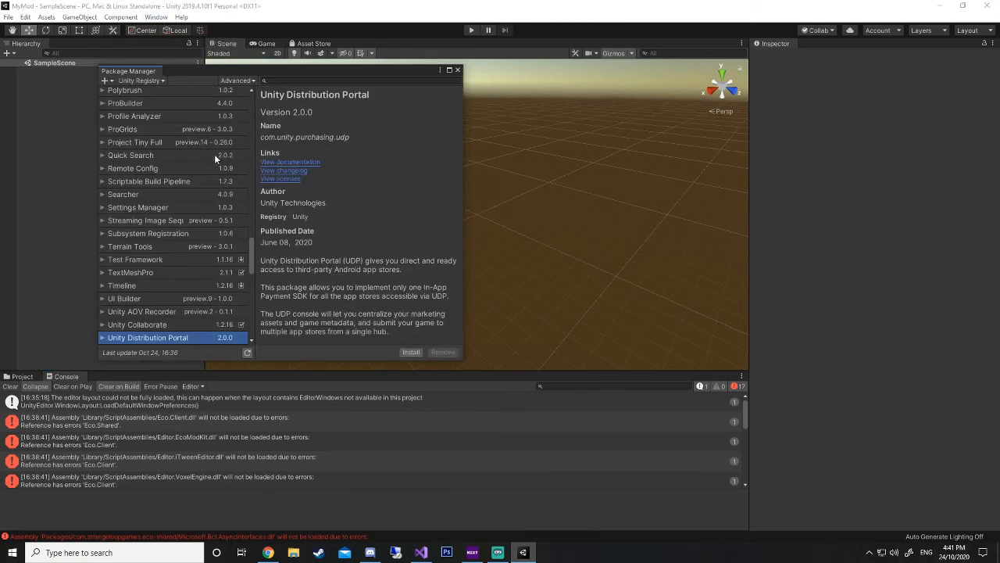
pyautogui.scroll(10, 214, 154)
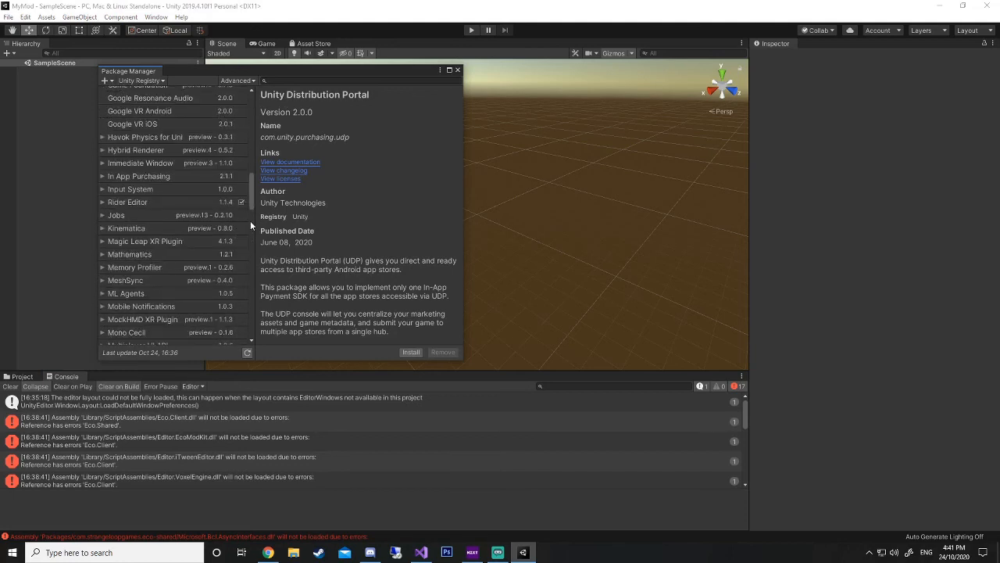
pyautogui.scroll(15, 237, 250)
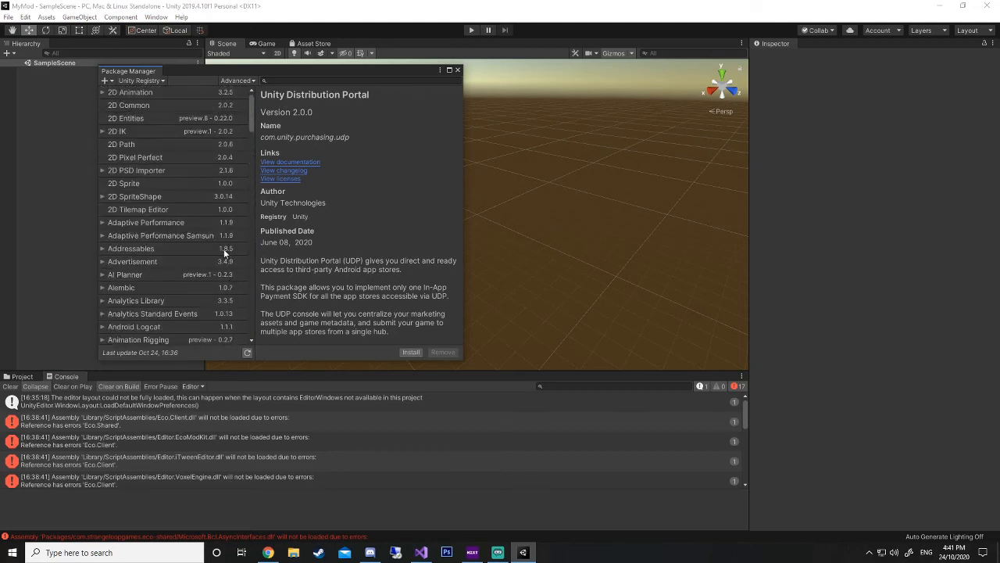
pyautogui.scroll(-6, 209, 171)
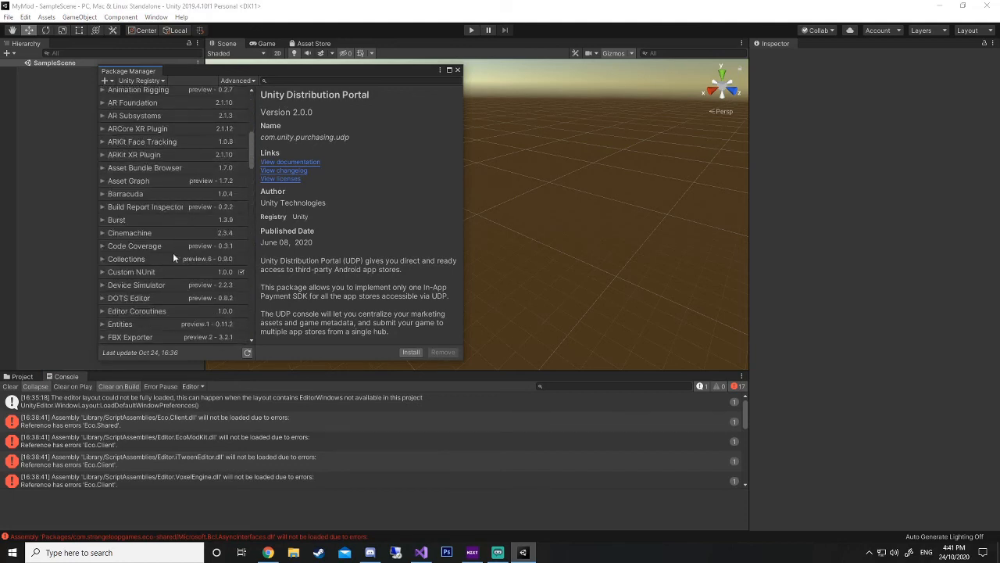
pyautogui.click(144, 258)
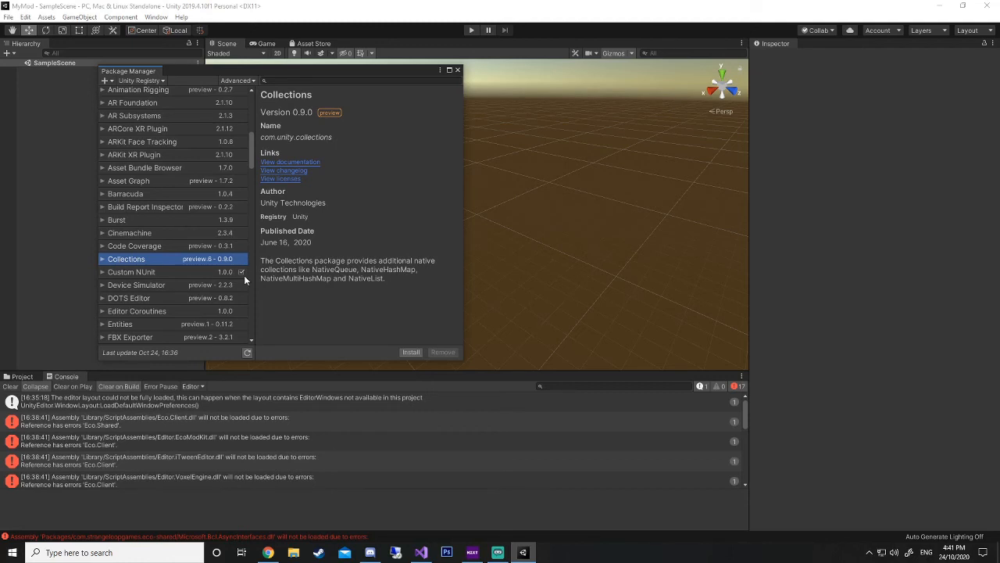
pyautogui.click(410, 353)
# - Check the TextMeshPro package's details and installation status, and return to the Collections package entry
pyautogui.scroll(-3, 215, 269)
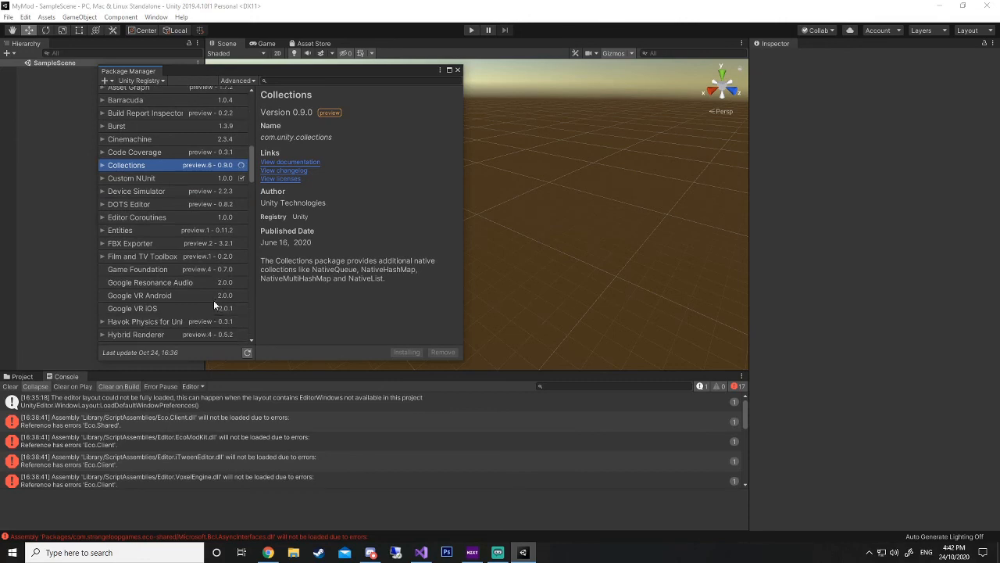
pyautogui.scroll(-15, 214, 303)
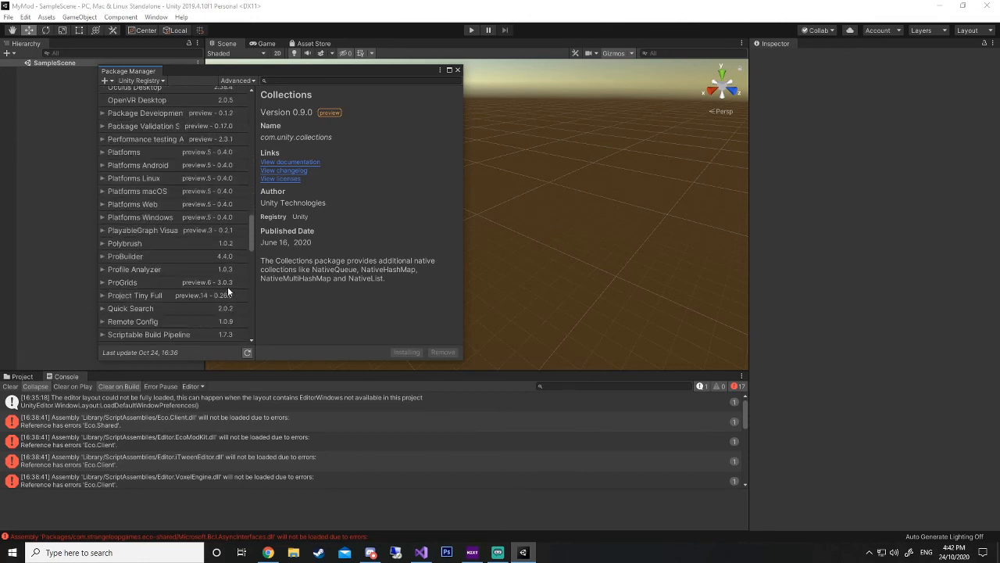
pyautogui.scroll(-4, 229, 291)
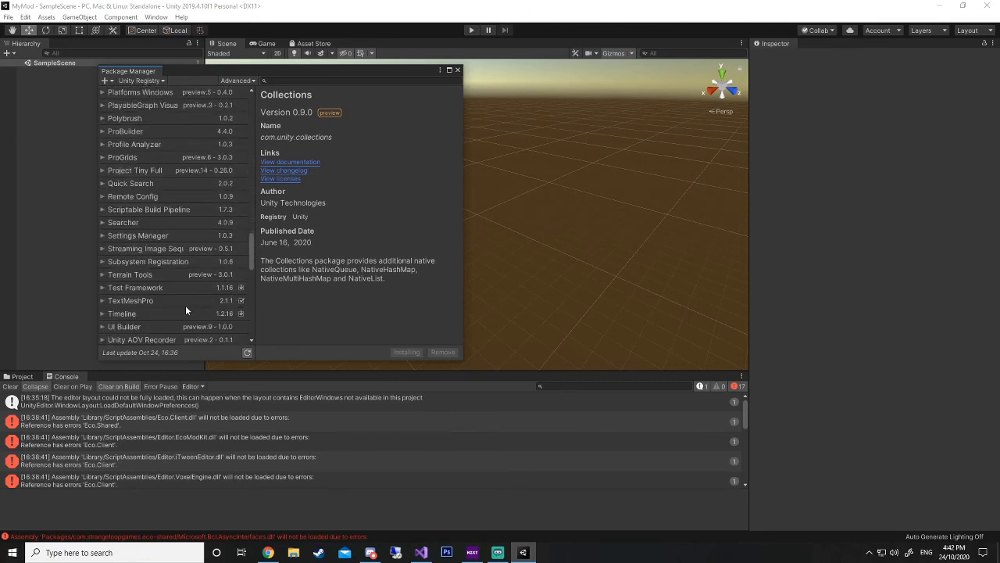
pyautogui.click(171, 302)
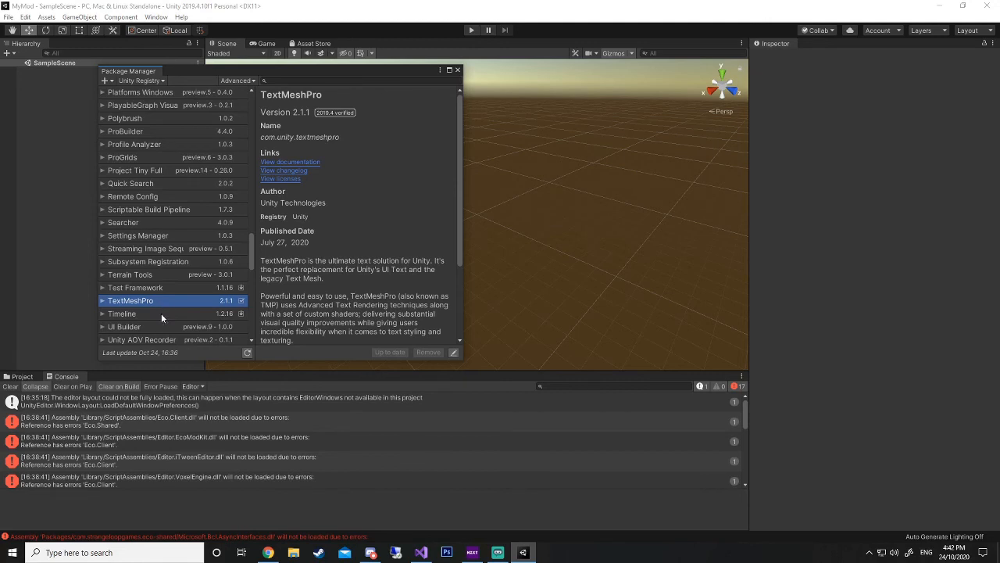
pyautogui.scroll(1, 160, 309)
pyautogui.scroll(-1, 164, 316)
pyautogui.scroll(15, 199, 252)
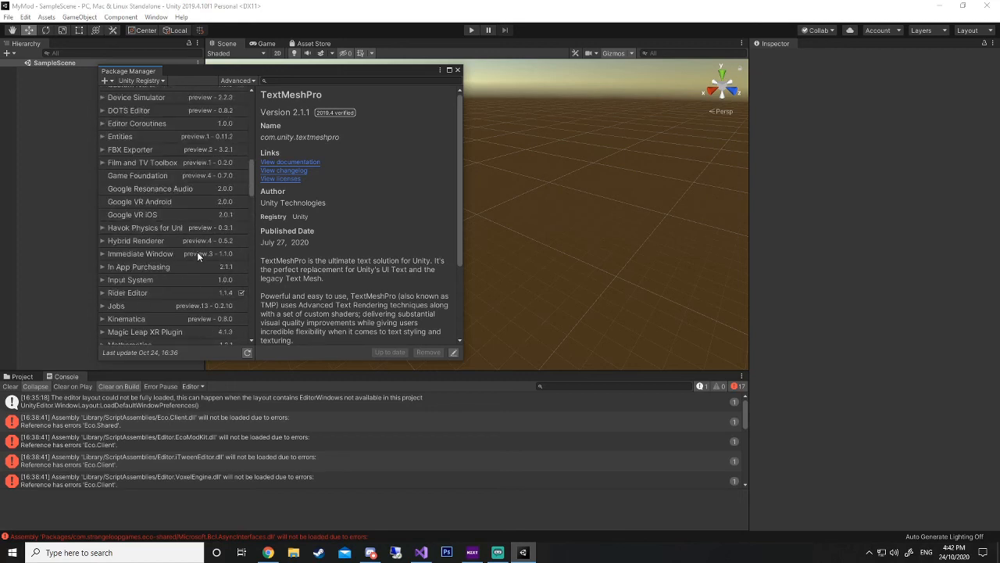
pyautogui.scroll(5, 197, 252)
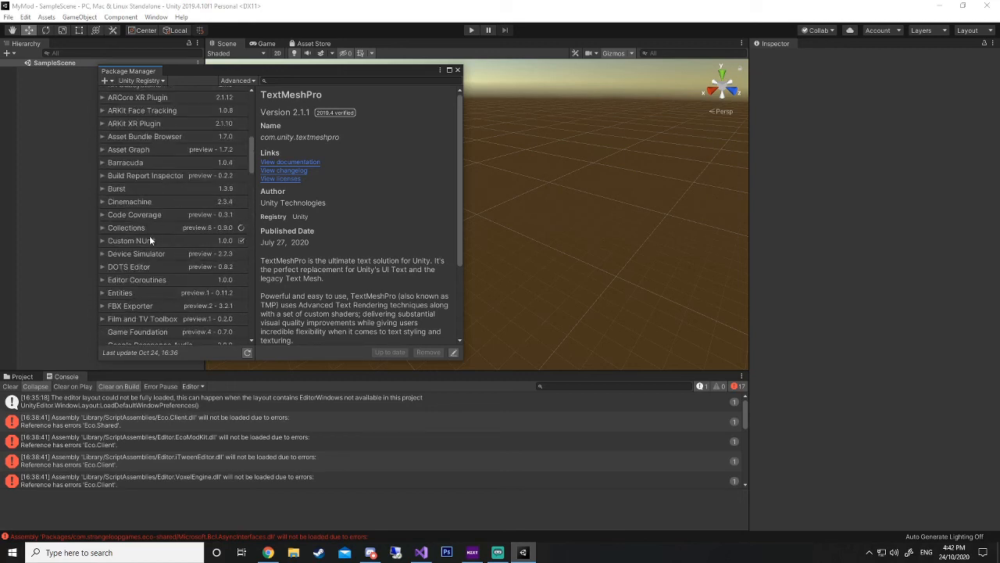
pyautogui.click(145, 227)
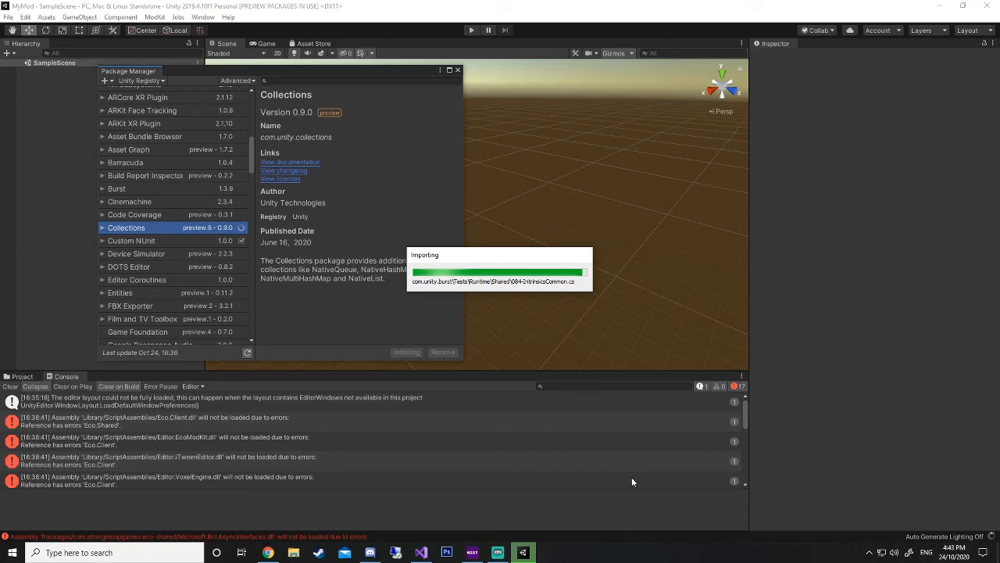
# - Close the Package Manager and clear all messages from the Console
pyautogui.click(457, 69)
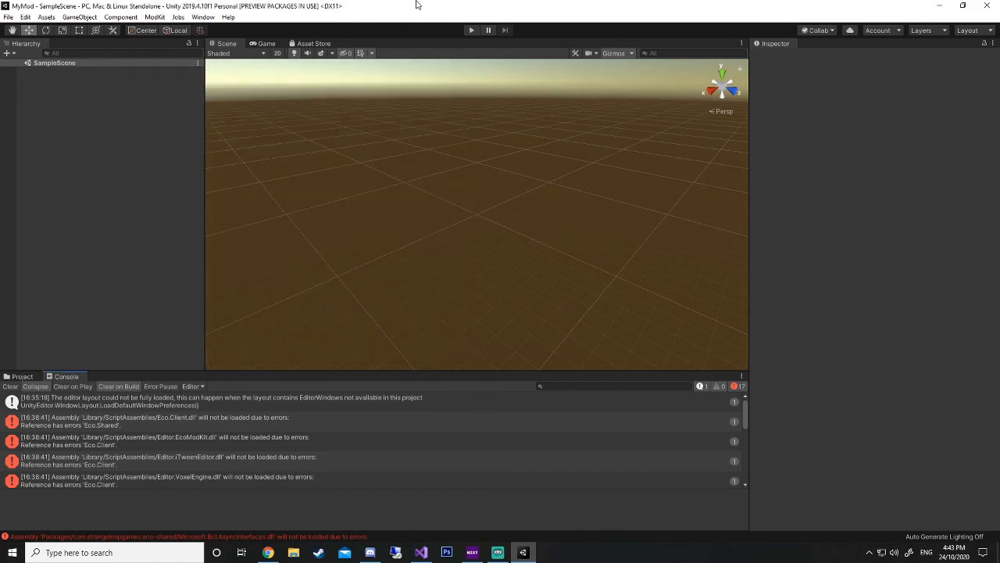
pyautogui.click(10, 386)
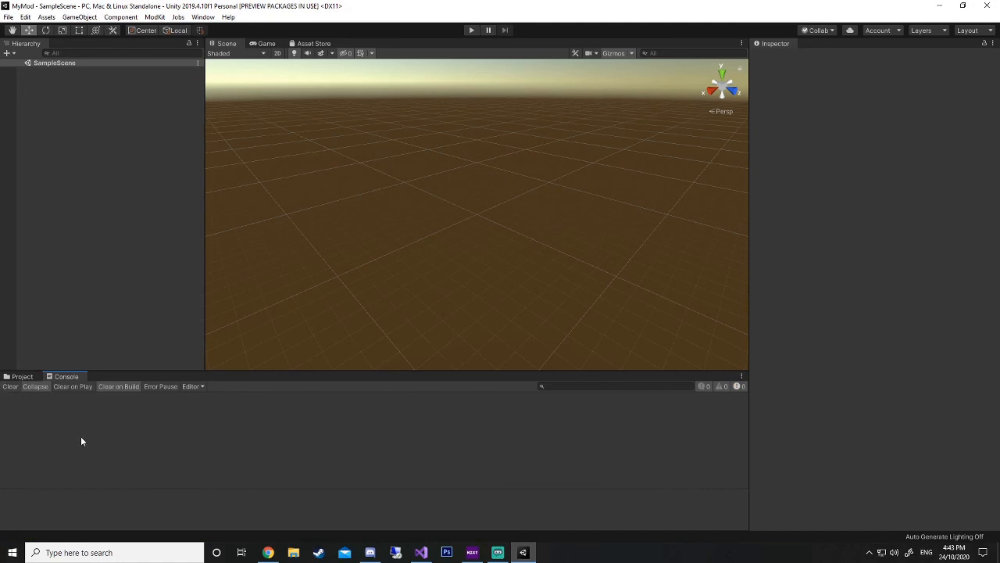
# - Look through the project's Packages folder, including the TextMeshPro subfolders, and collapse it again
pyautogui.click(22, 376)
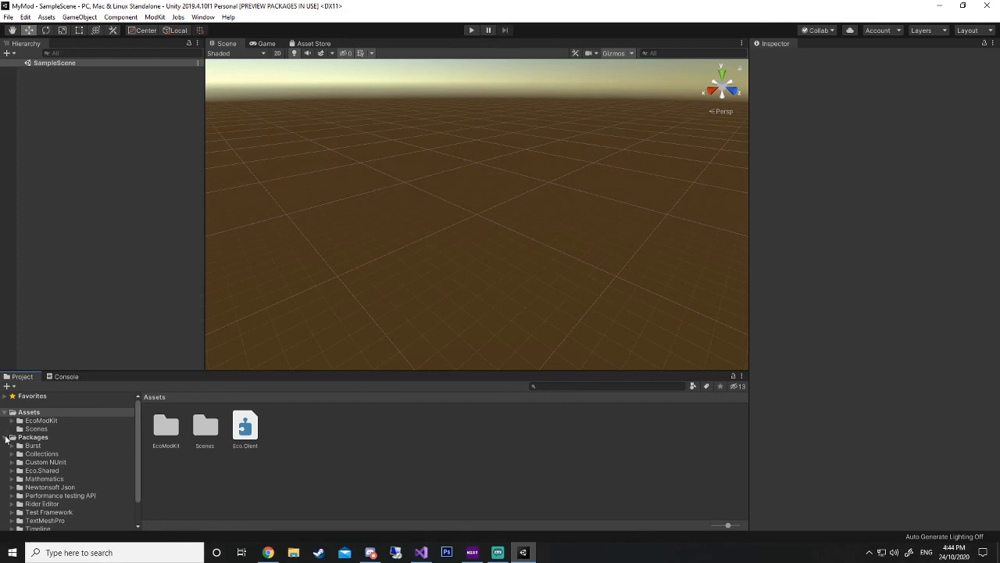
pyautogui.scroll(-2, 135, 449)
pyautogui.scroll(2, 85, 466)
pyautogui.scroll(-2, 24, 452)
pyautogui.click(11, 491)
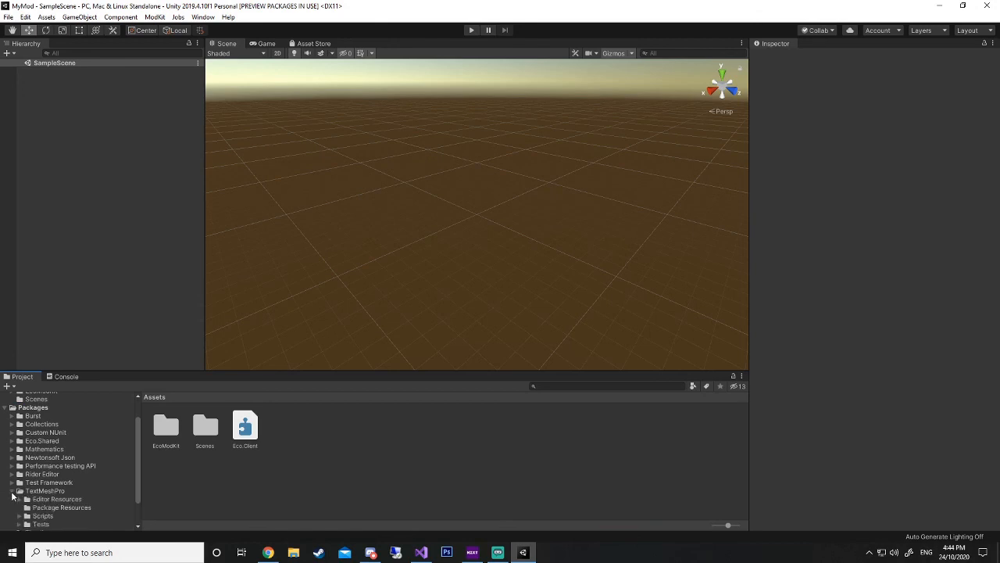
pyautogui.scroll(2, 24, 497)
pyautogui.scroll(-4, 23, 491)
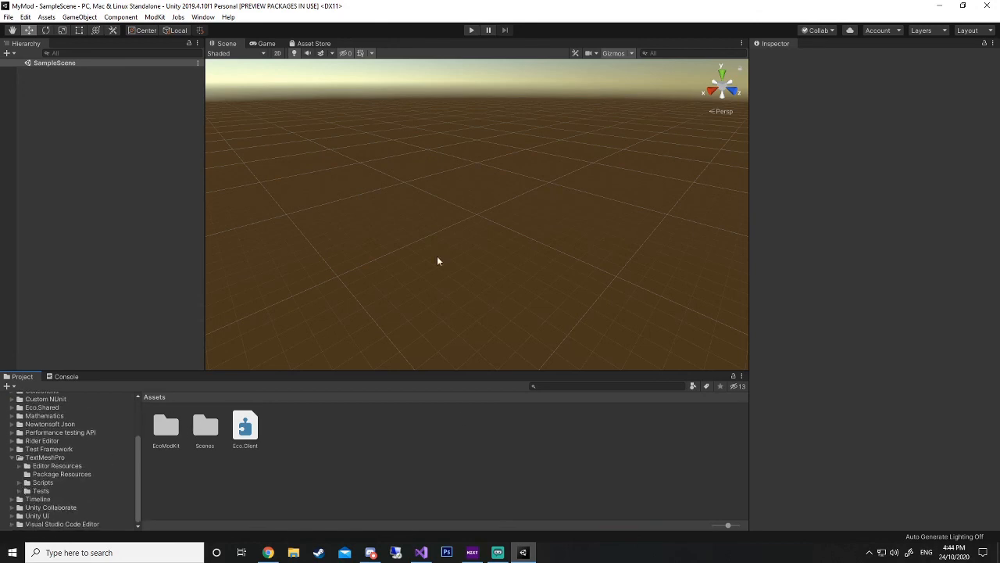
pyautogui.scroll(4, 90, 489)
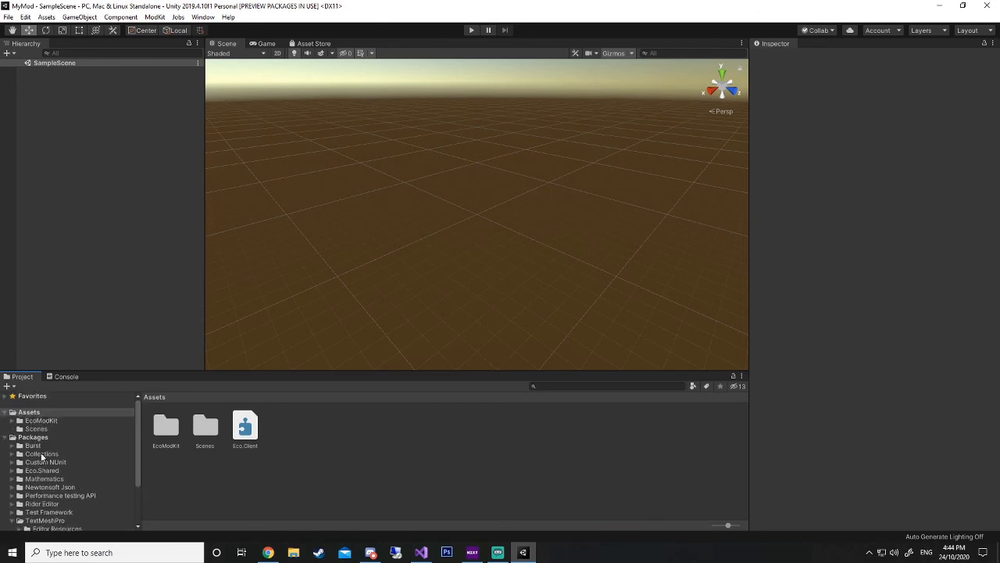
pyautogui.click(6, 438)
# - Expand the EcoModKit assets folder, inspect its Scripts and ThirdParty subfolders and collapse them again
pyautogui.click(12, 420)
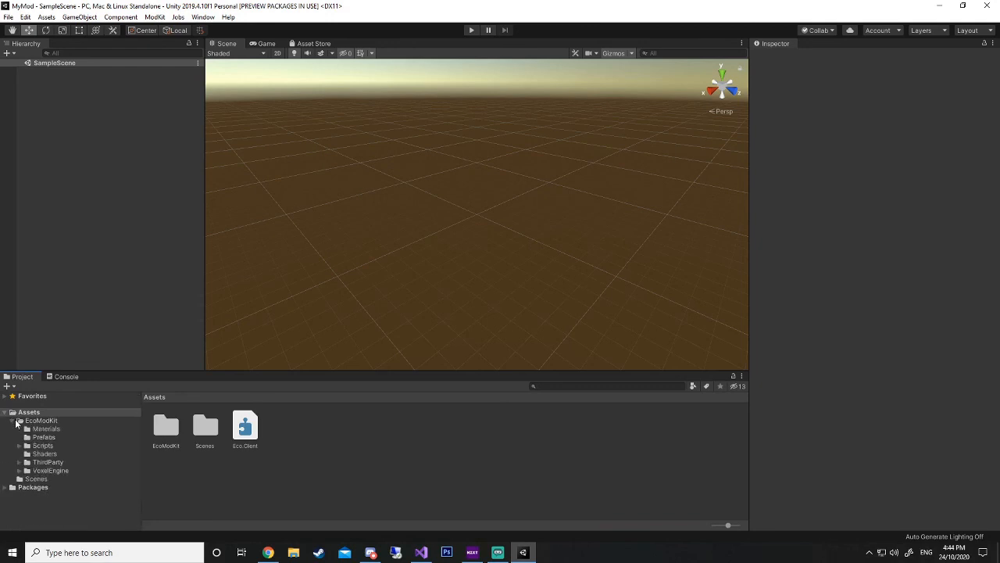
pyautogui.click(20, 445)
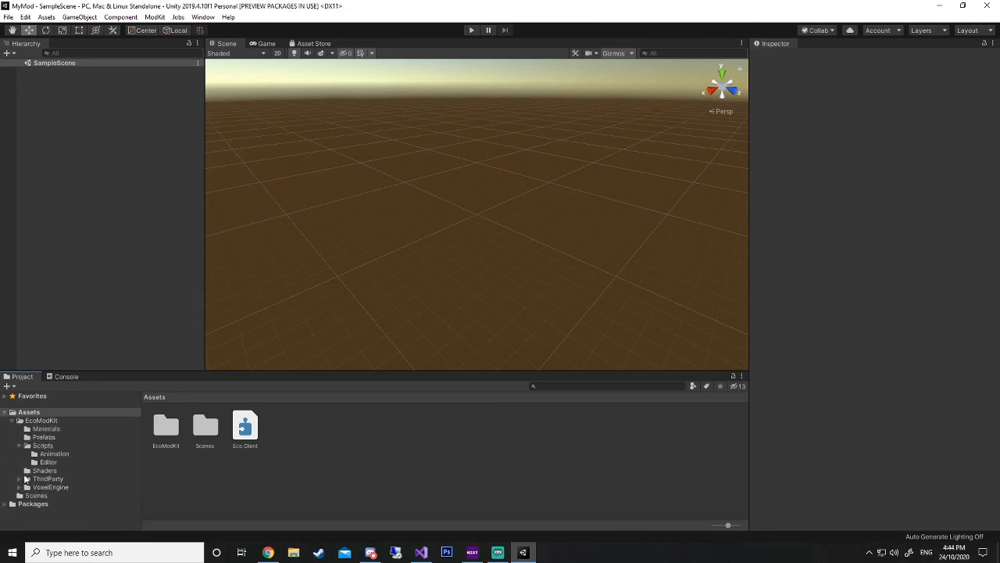
pyautogui.click(20, 479)
pyautogui.click(21, 479)
pyautogui.click(18, 446)
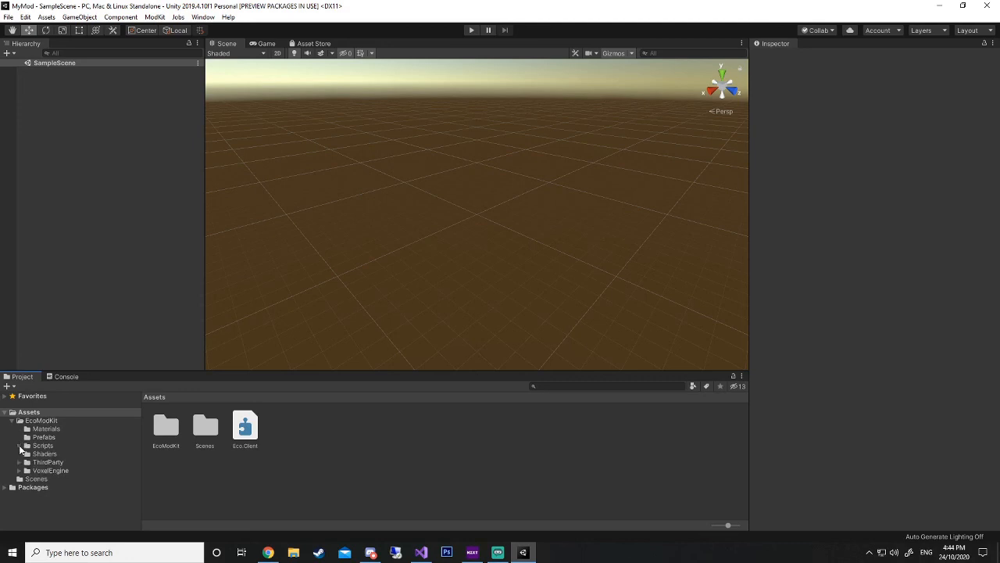
# - Create an empty game object in SampleScene and clear the selection
pyautogui.rightClick(52, 148)
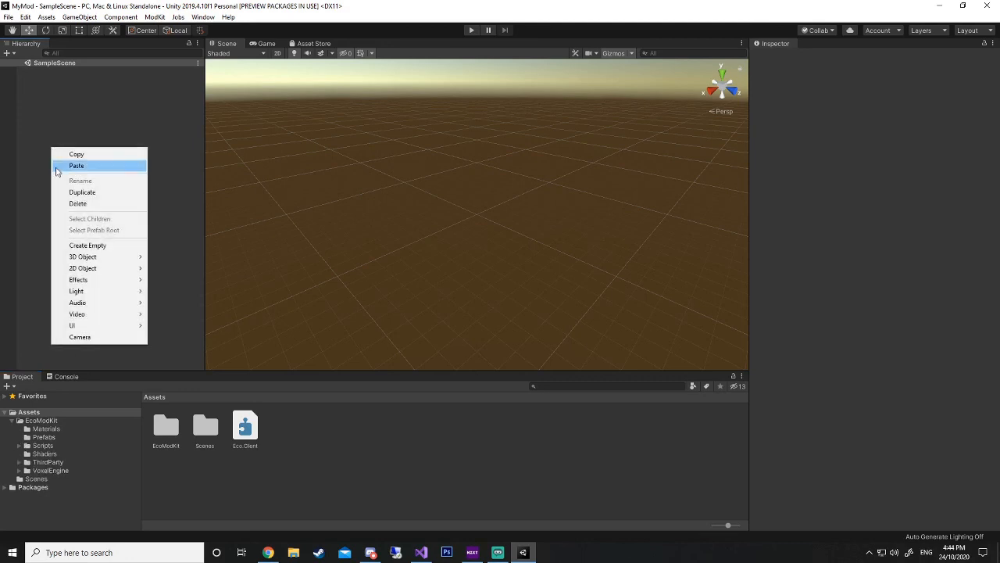
pyautogui.click(113, 245)
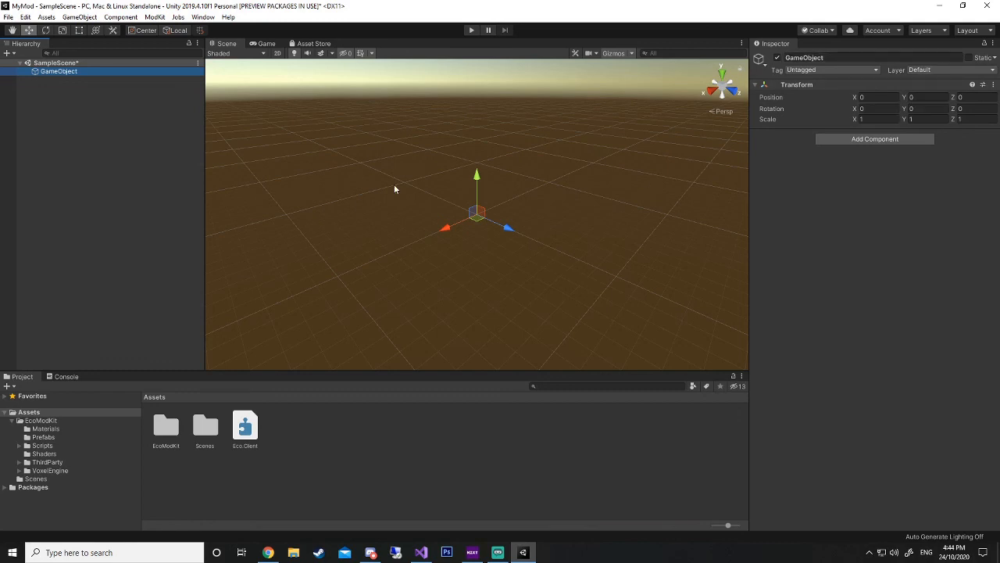
pyautogui.click(125, 109)
# - Add the World Object script component to the new empty GameObject by searching the components for World
pyautogui.click(100, 73)
pyautogui.click(875, 142)
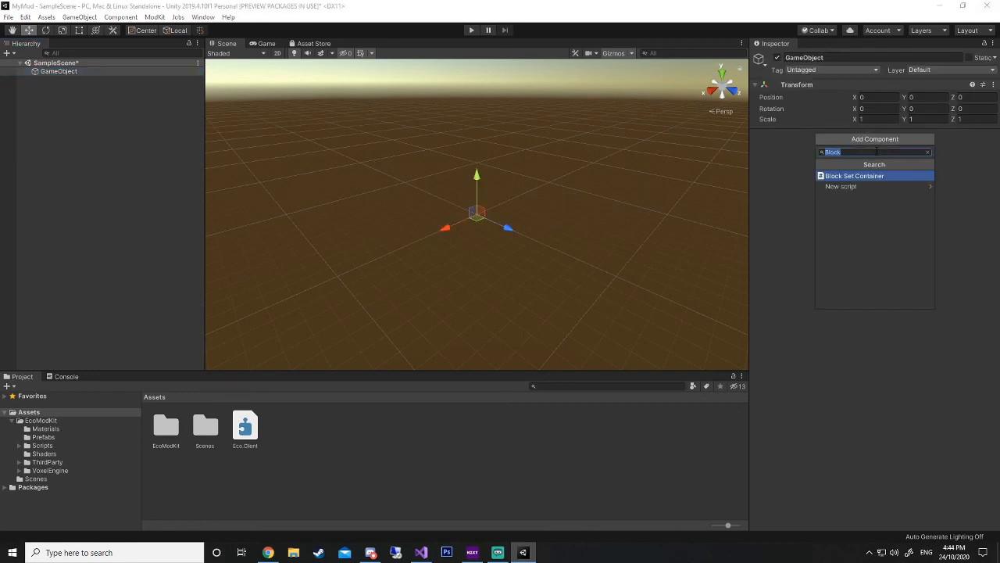
pyautogui.press('BackSpace')
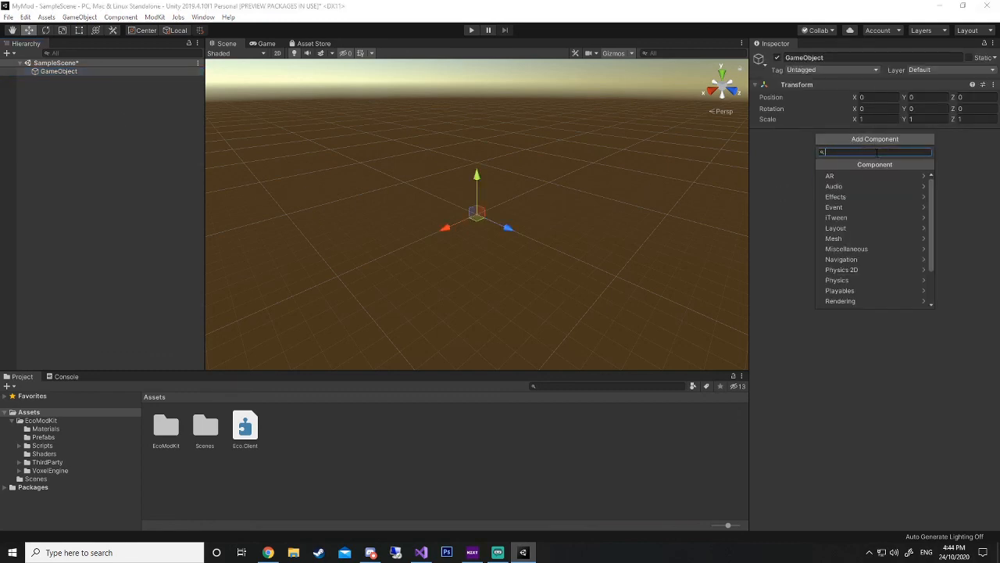
pyautogui.write('Wor')
pyautogui.press('Down')
pyautogui.write('\\')
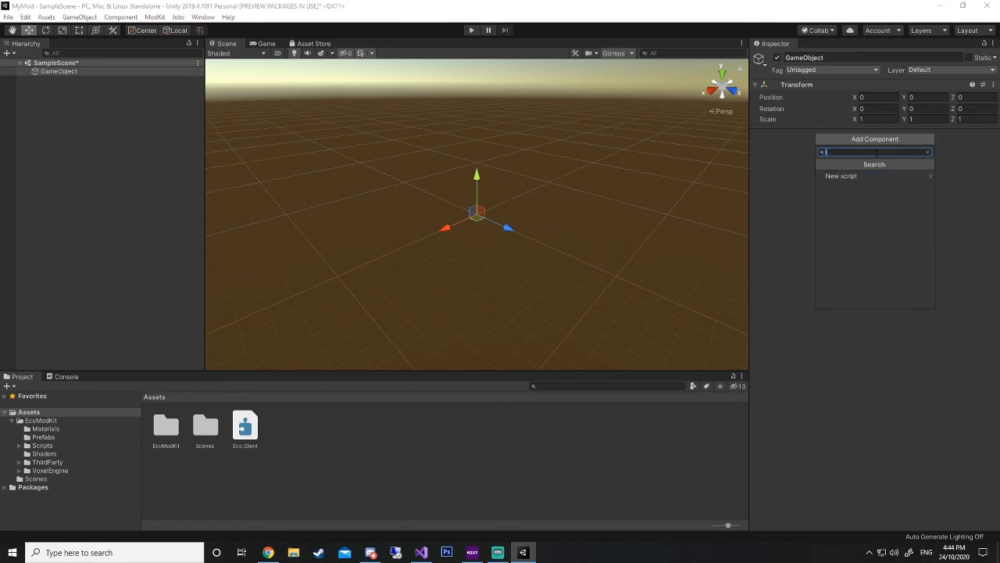
pyautogui.press('BackSpace')
pyautogui.write('World')
pyautogui.press('Return')
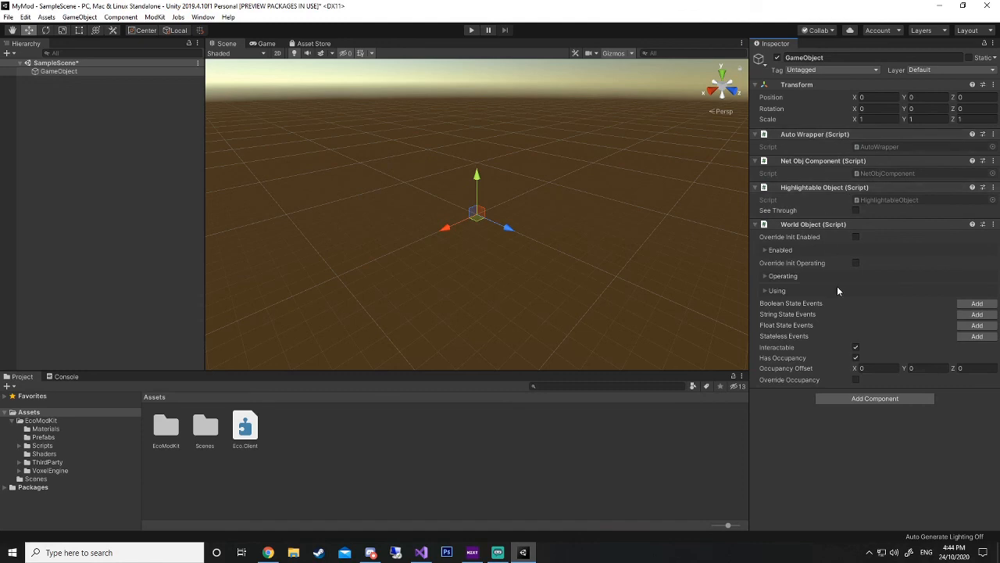
# - Remove the World Object, Highlightable Object, Net Obj Component and Auto Wrapper scripts from the GameObject
pyautogui.rightClick(837, 224)
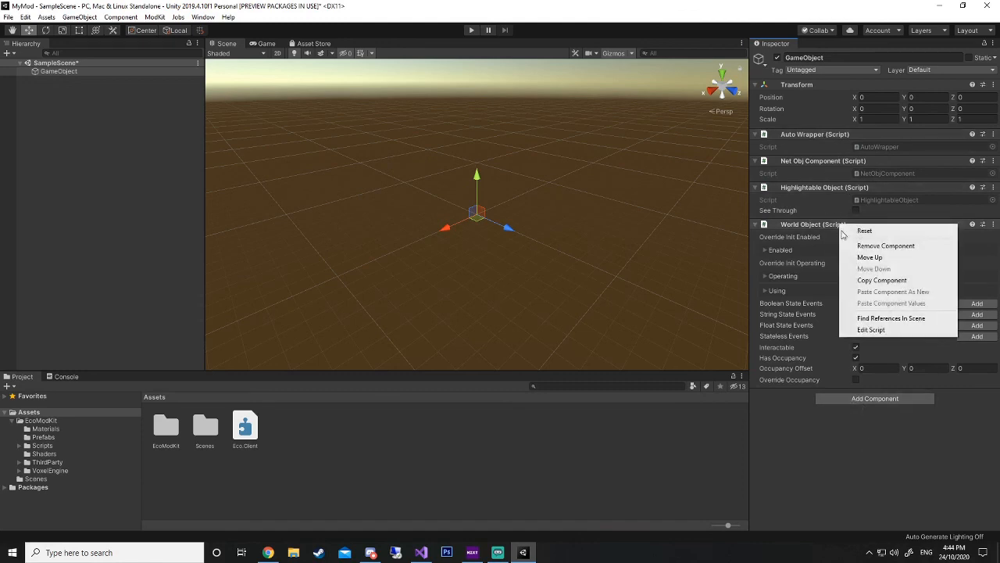
pyautogui.click(867, 245)
pyautogui.rightClick(859, 194)
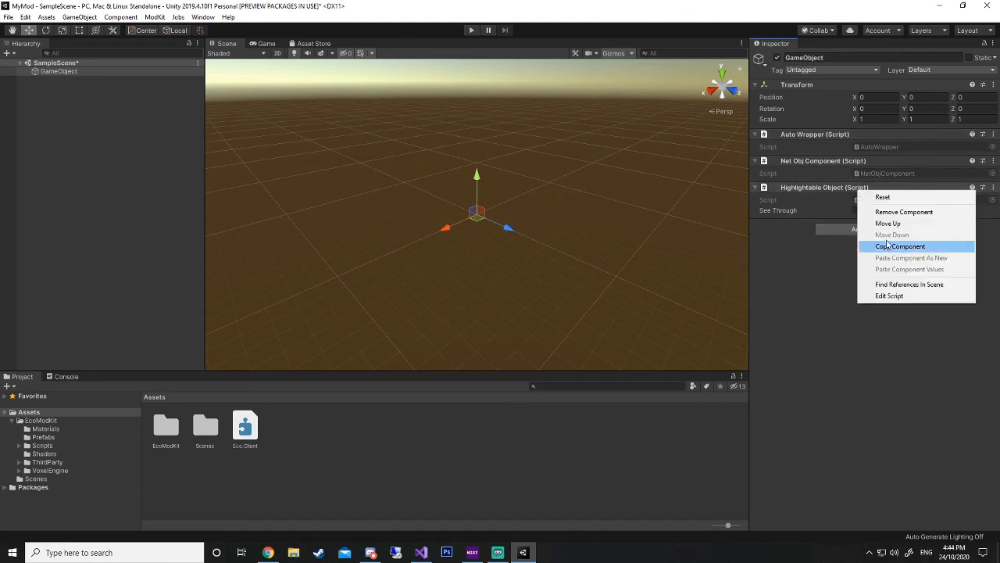
pyautogui.click(897, 214)
pyautogui.rightClick(852, 162)
pyautogui.click(897, 185)
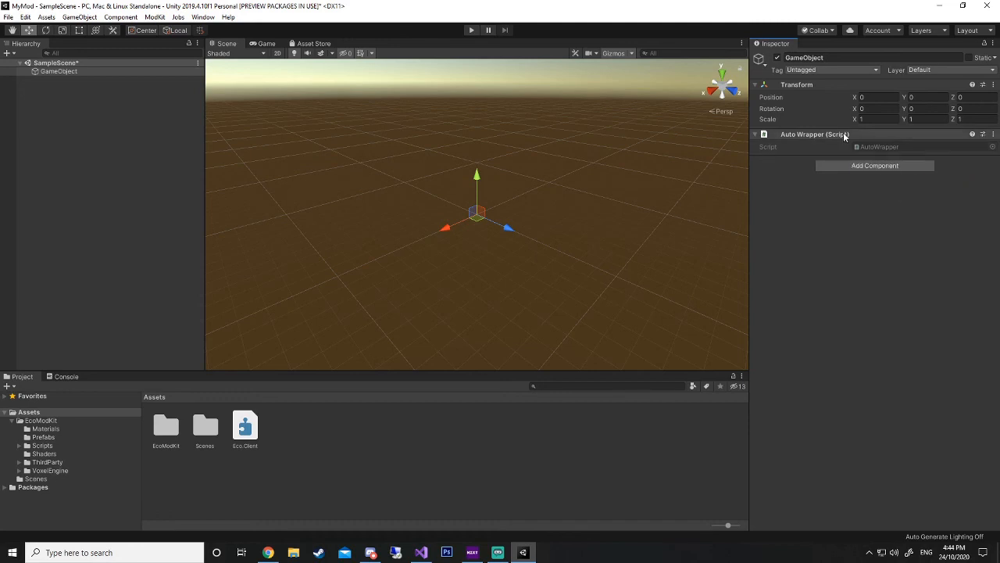
pyautogui.rightClick(841, 134)
pyautogui.click(891, 153)
# - Deselect the GameObject and save SampleScene
pyautogui.click(176, 213)
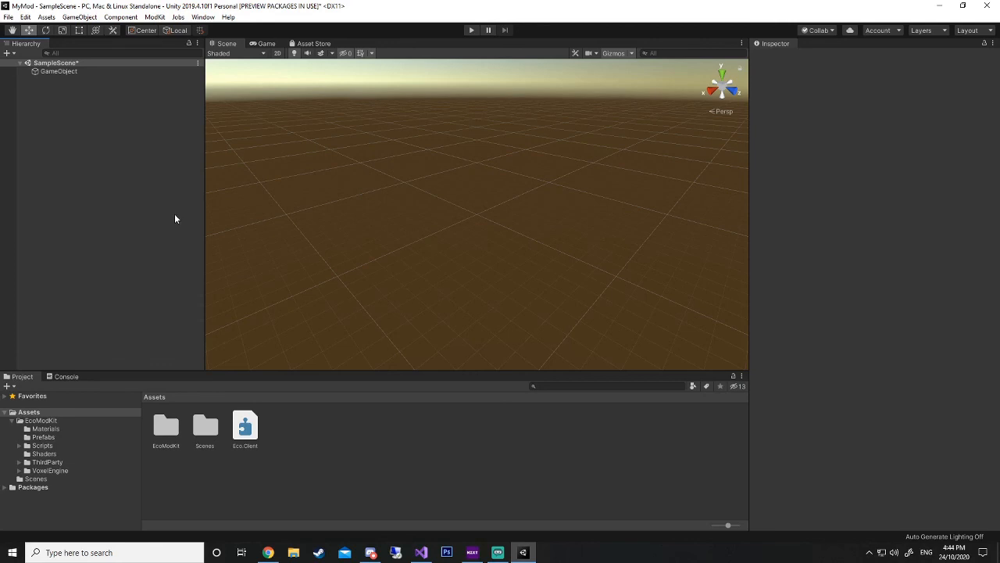
pyautogui.hotkey('ctrl', 's')
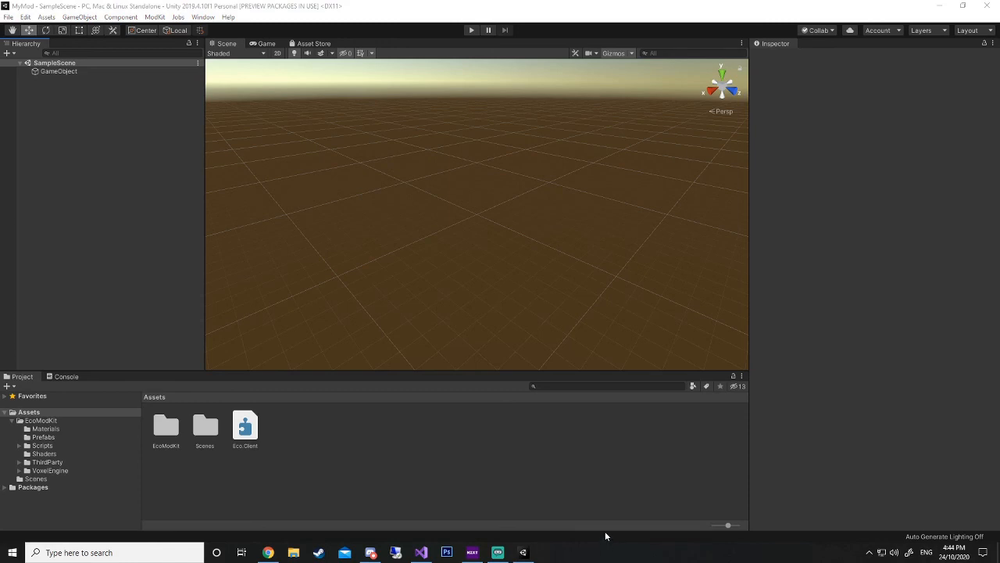
pyautogui.click(753, 4)
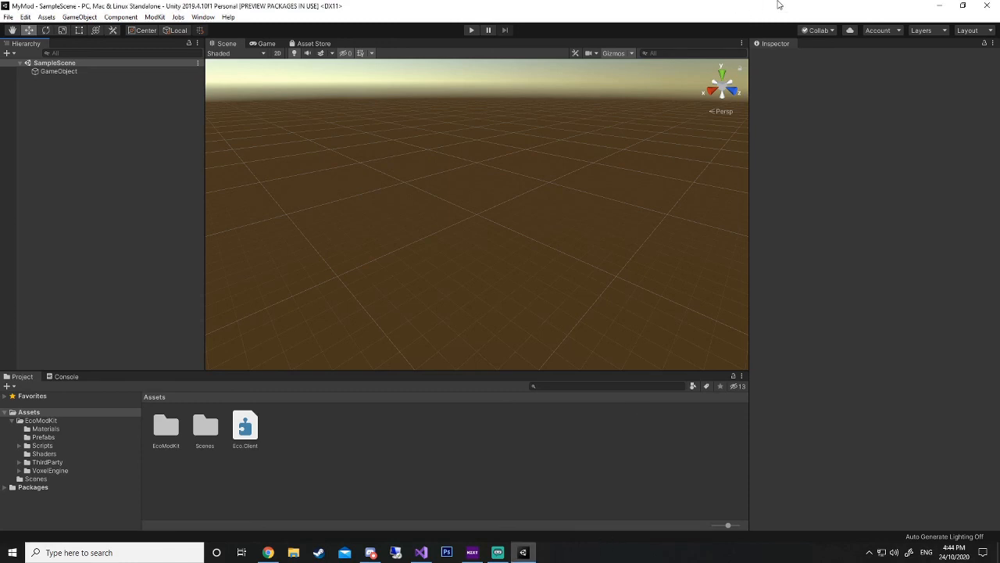